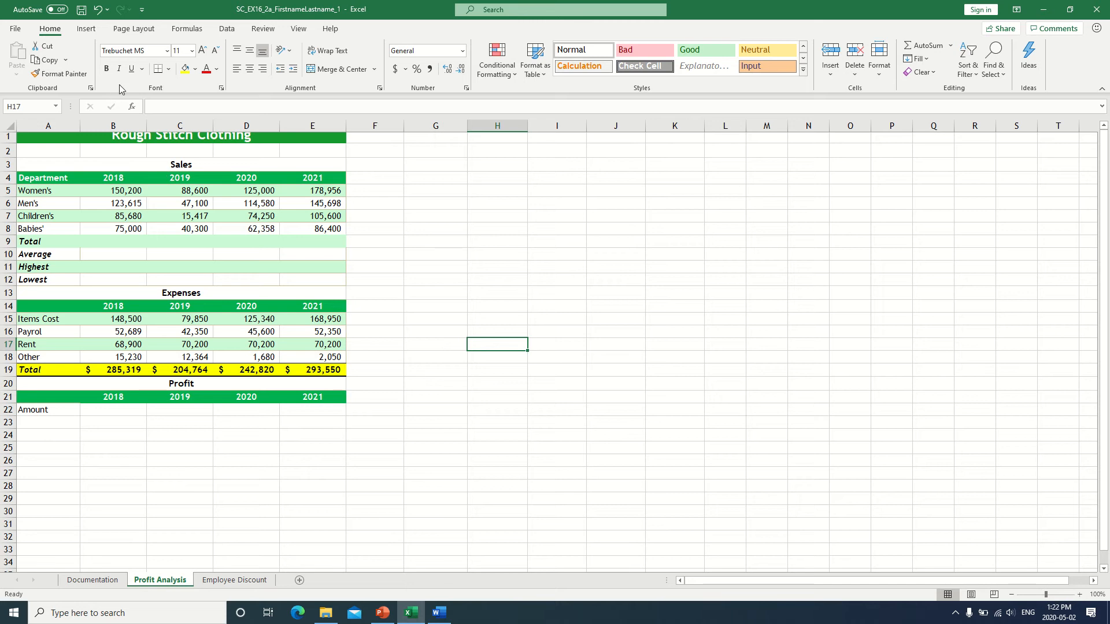
# Apply the Office theme to the Rough Stitch Clothing workbook
pyautogui.click(133, 29)
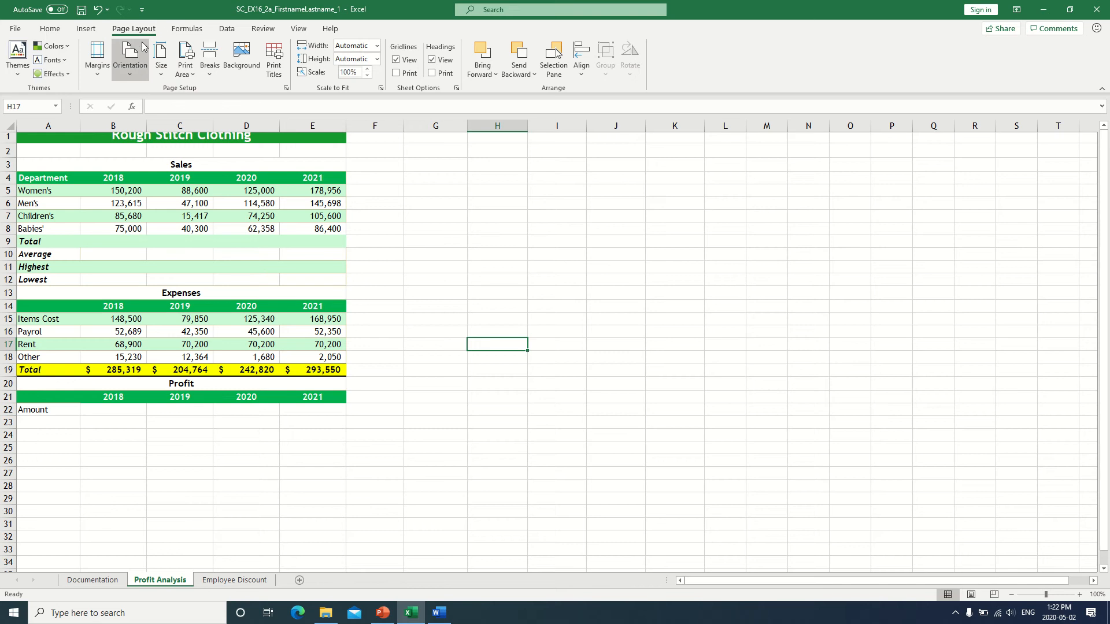
pyautogui.click(142, 47)
pyautogui.click(21, 81)
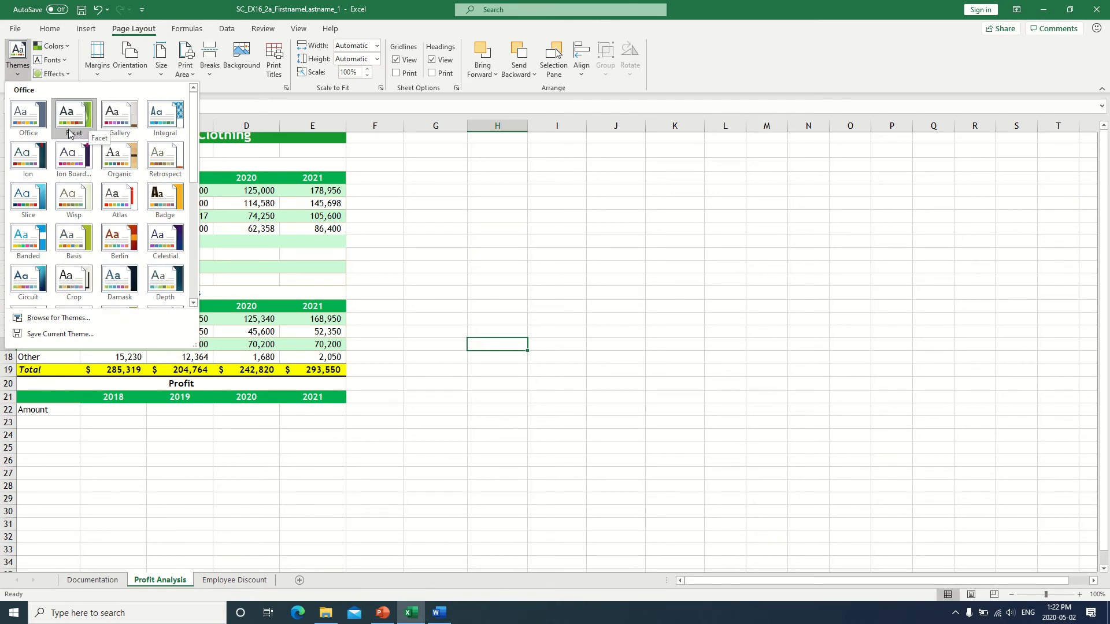
pyautogui.click(34, 127)
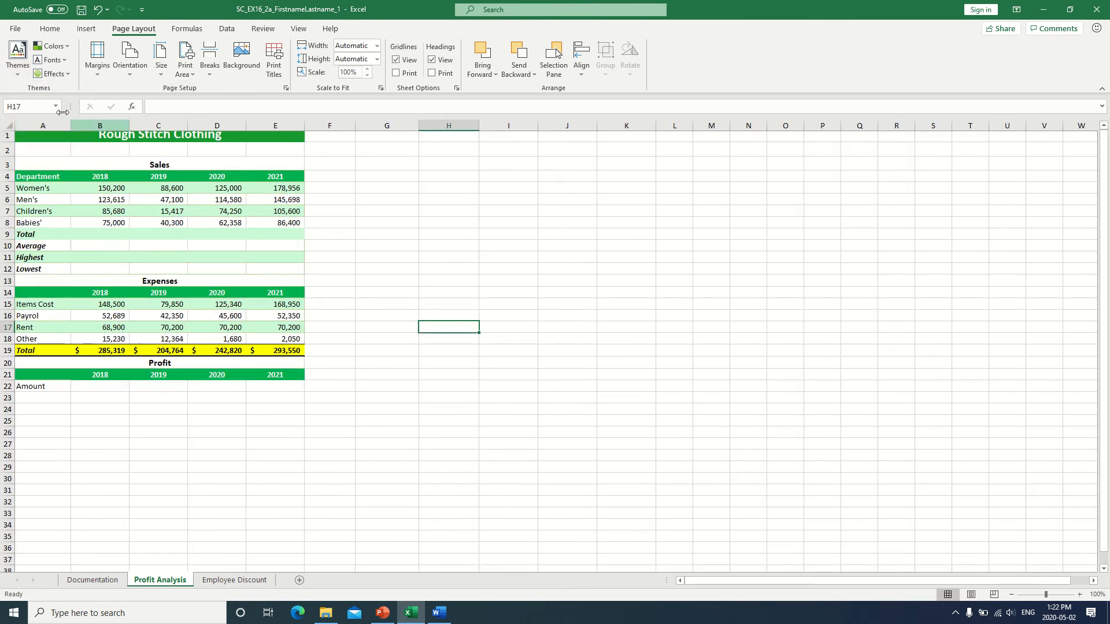
pyautogui.click(19, 78)
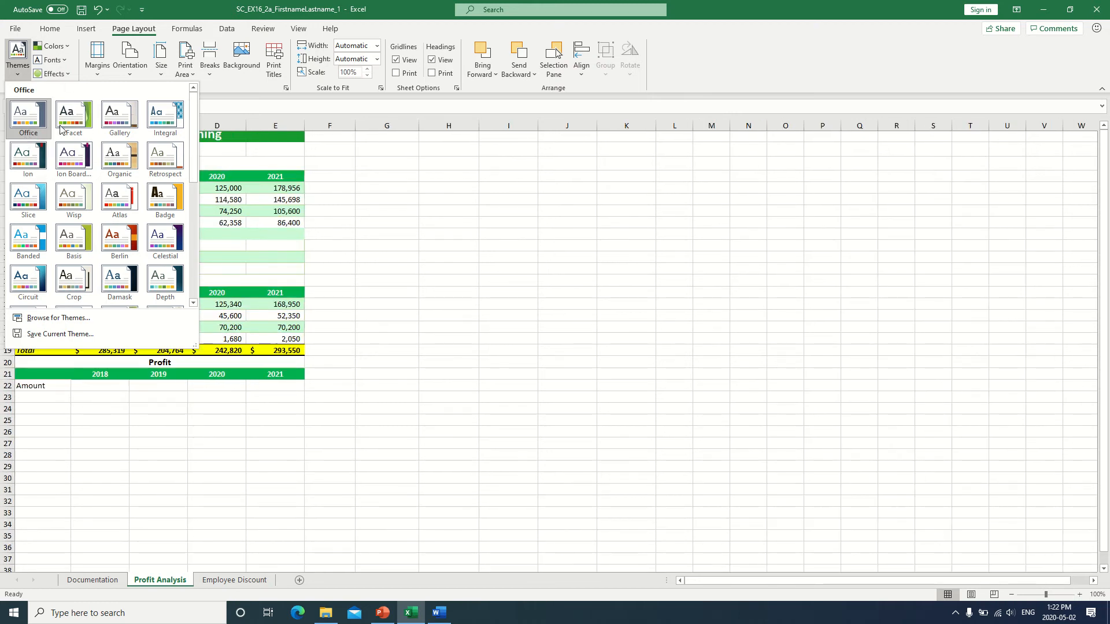
pyautogui.click(26, 120)
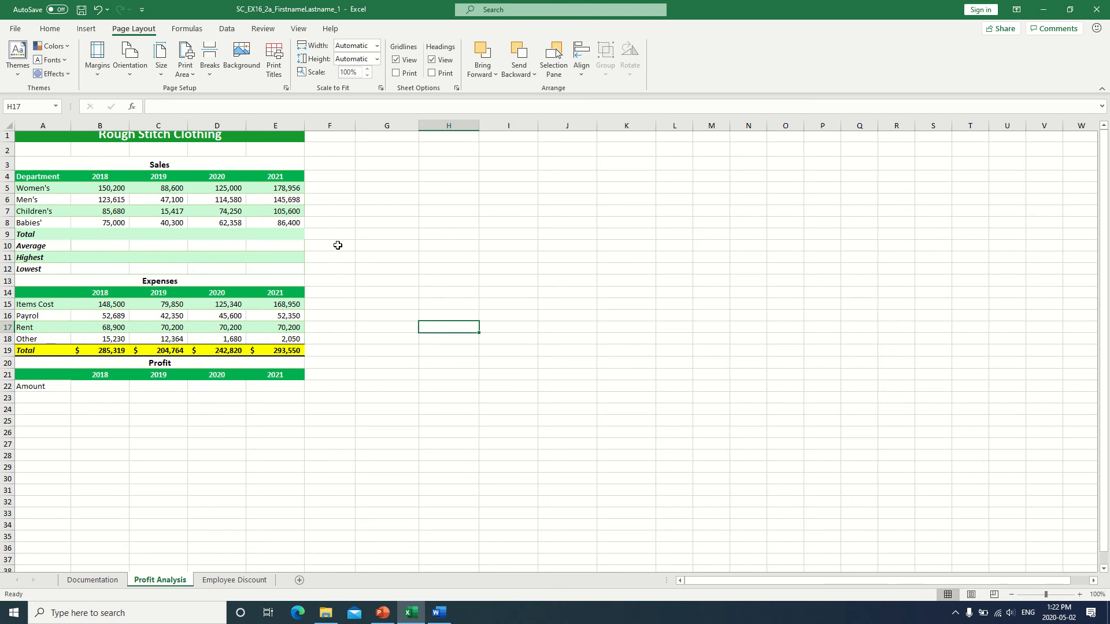
# Set the width of column A on the Profit Analysis sheet to 15
pyautogui.click(44, 126)
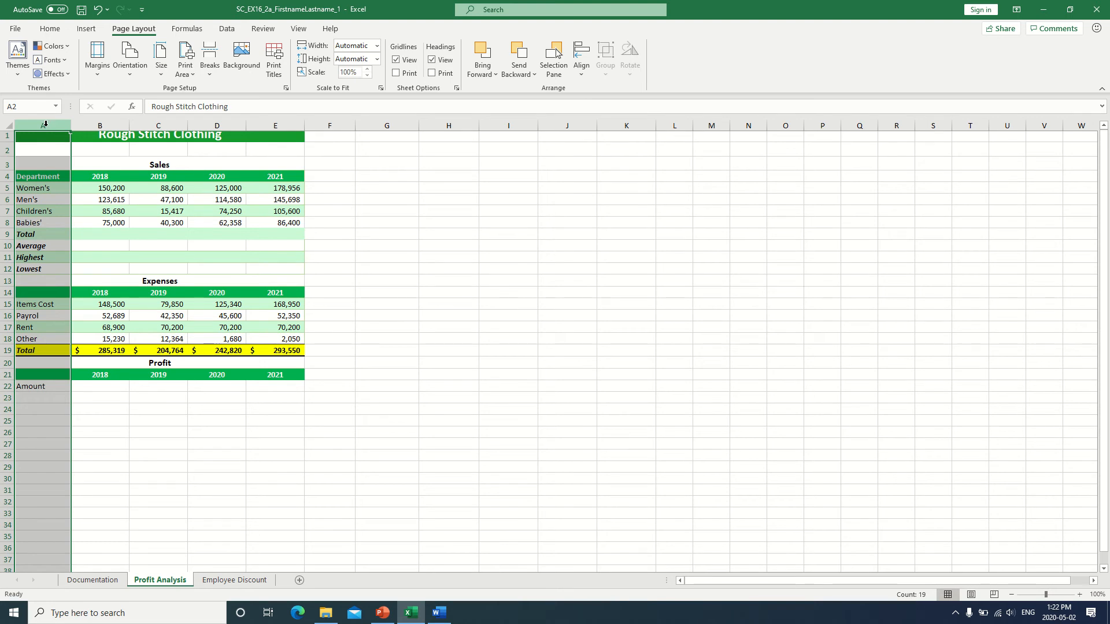
pyautogui.click(45, 124)
pyautogui.rightClick(46, 126)
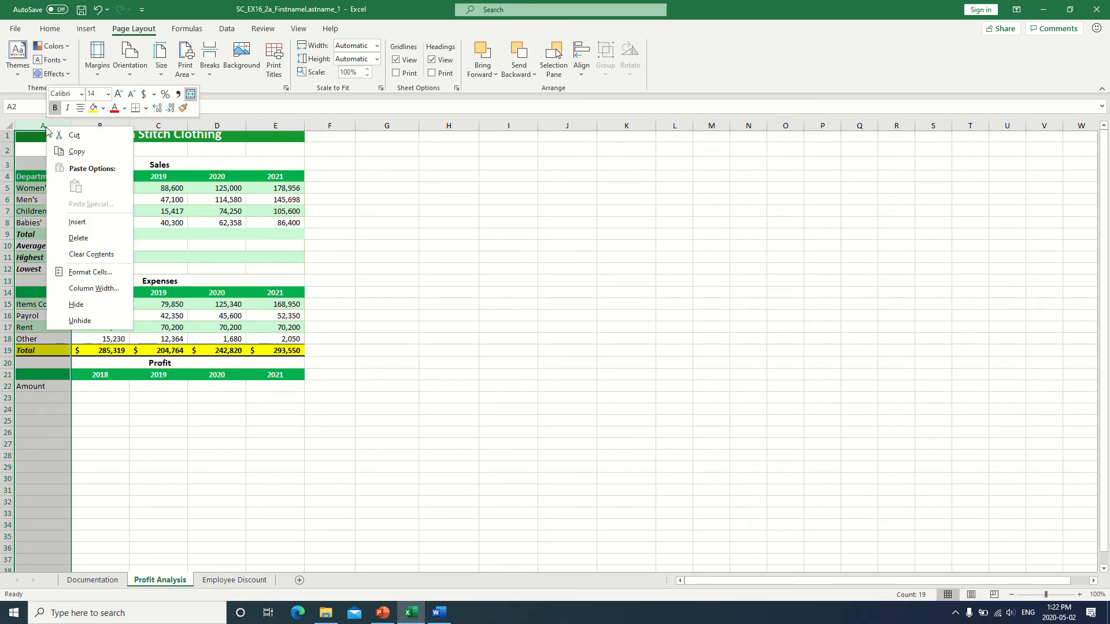
pyautogui.click(96, 293)
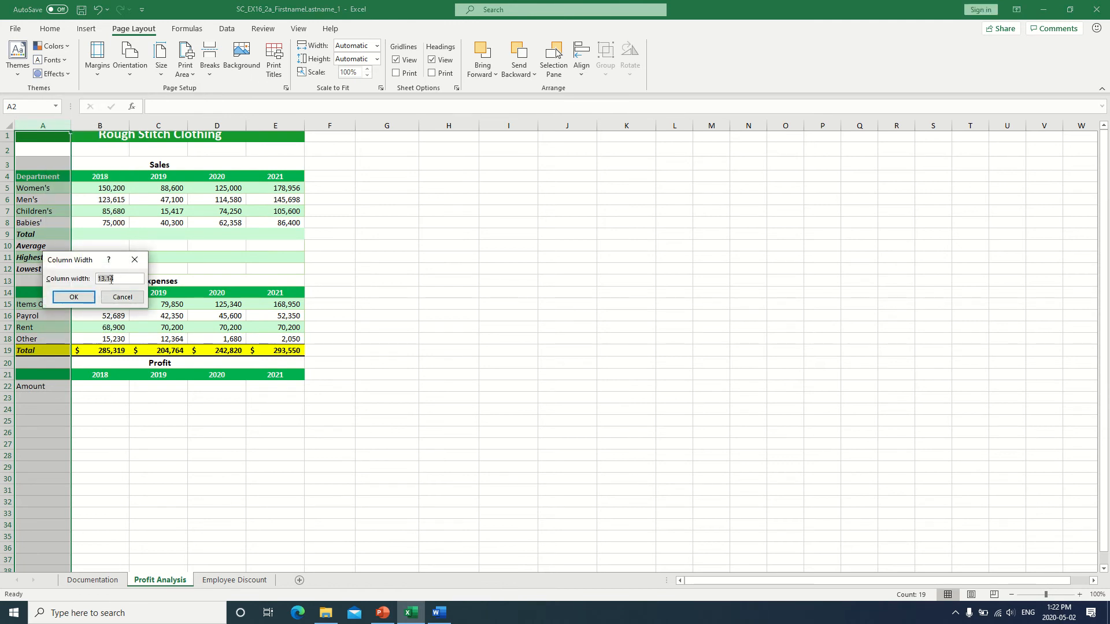
pyautogui.click(123, 278)
pyautogui.moveTo(130, 278); pyautogui.dragTo(70, 278)
pyautogui.write('15')
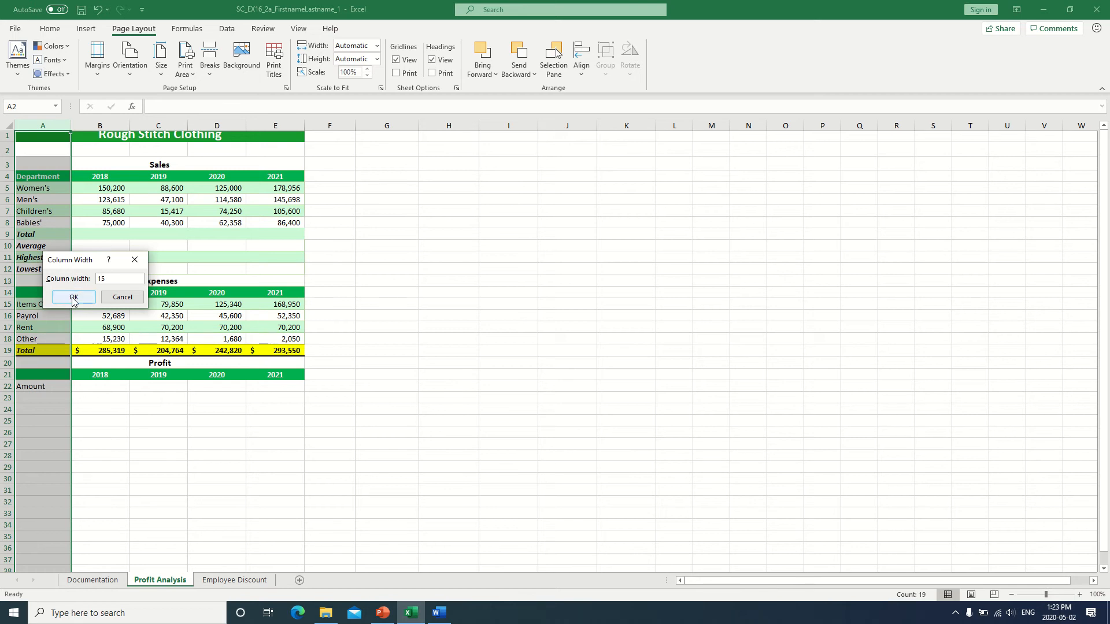
pyautogui.click(74, 298)
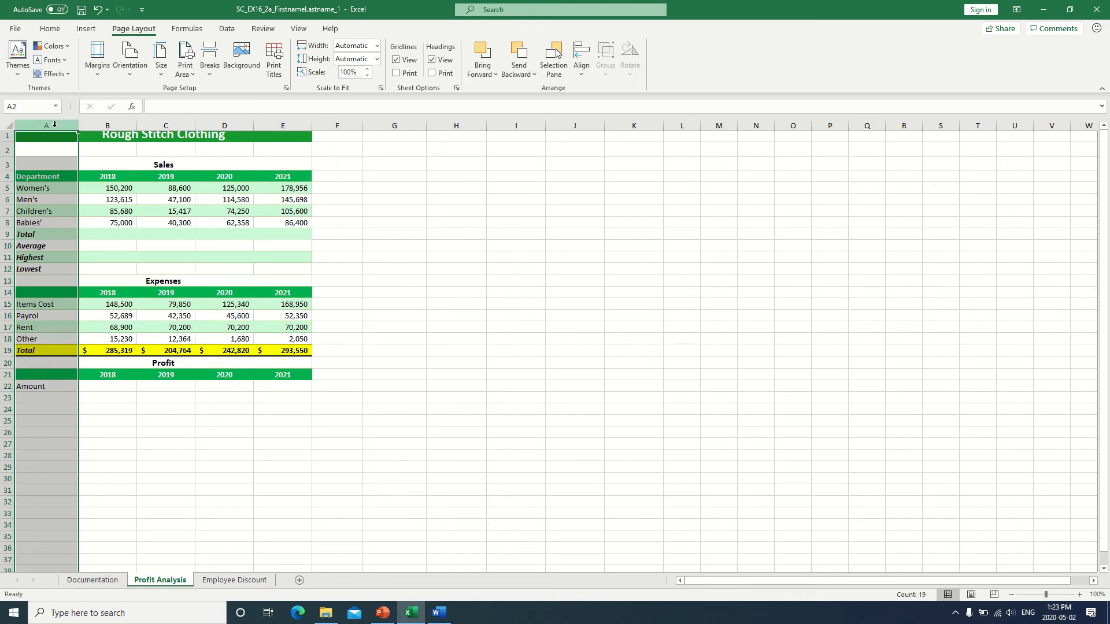
# AutoFit the height of row 1 to the Rough Stitch Clothing title
pyautogui.click(107, 138)
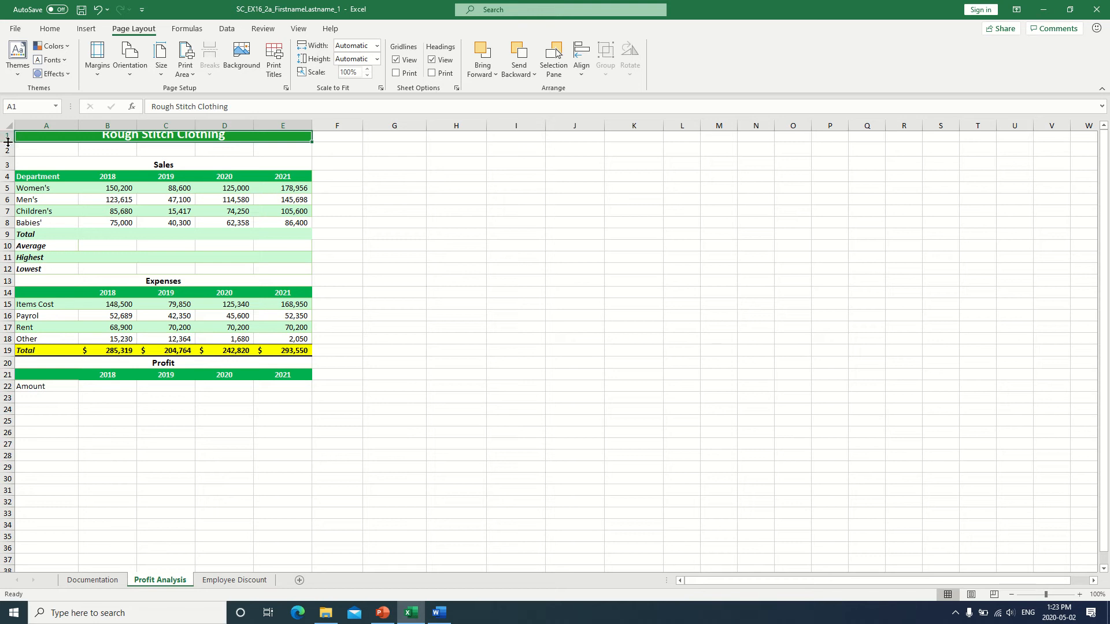
pyautogui.doubleClick(8, 142)
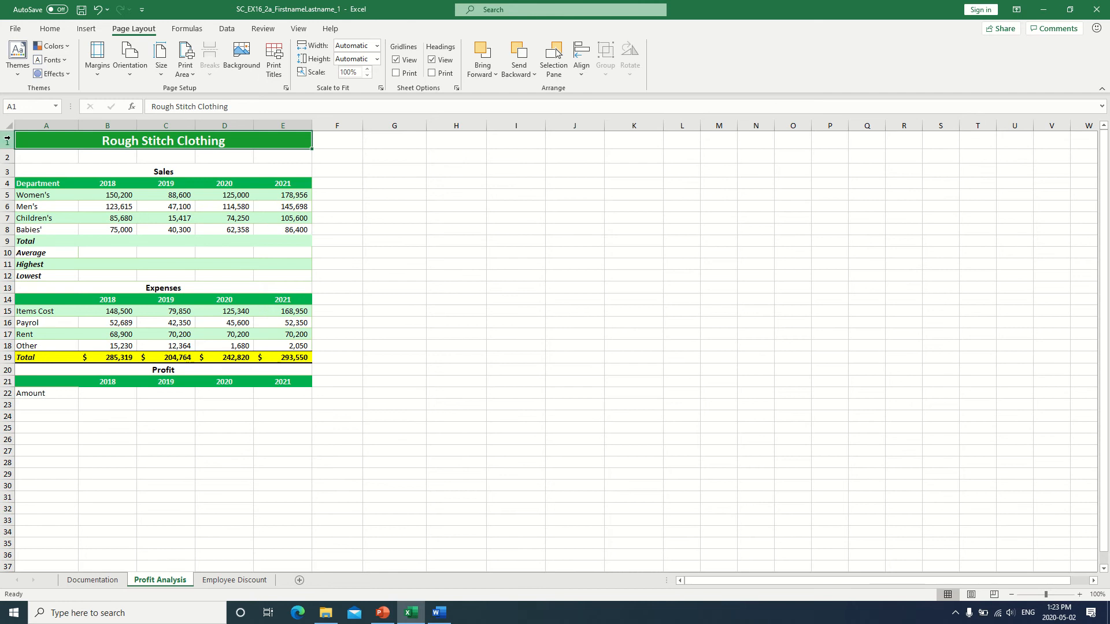
pyautogui.click(8, 138)
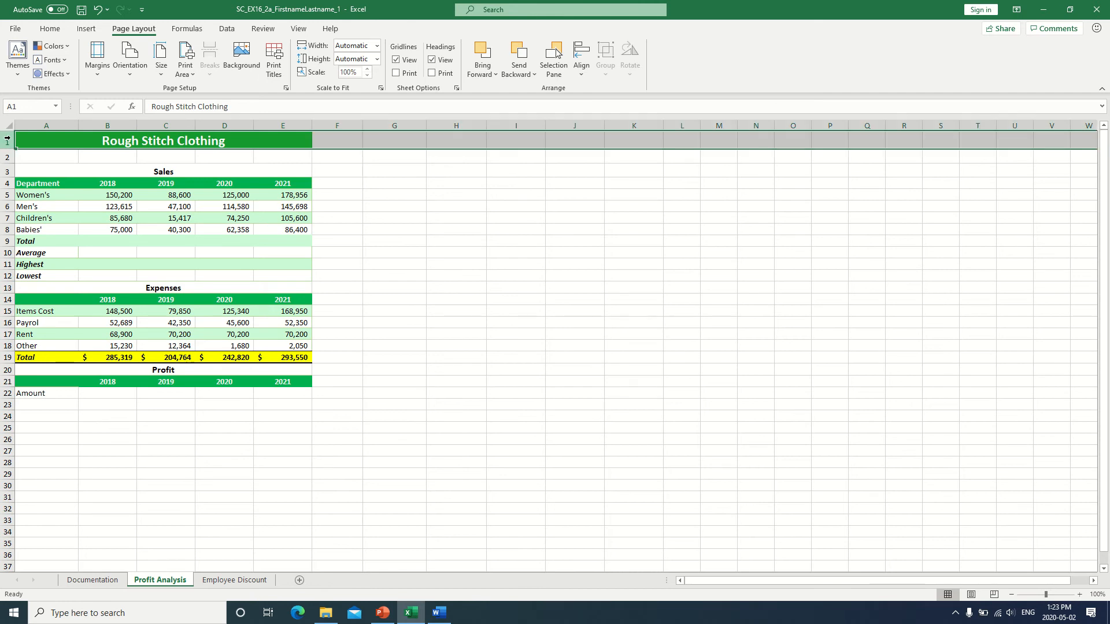
pyautogui.click(62, 31)
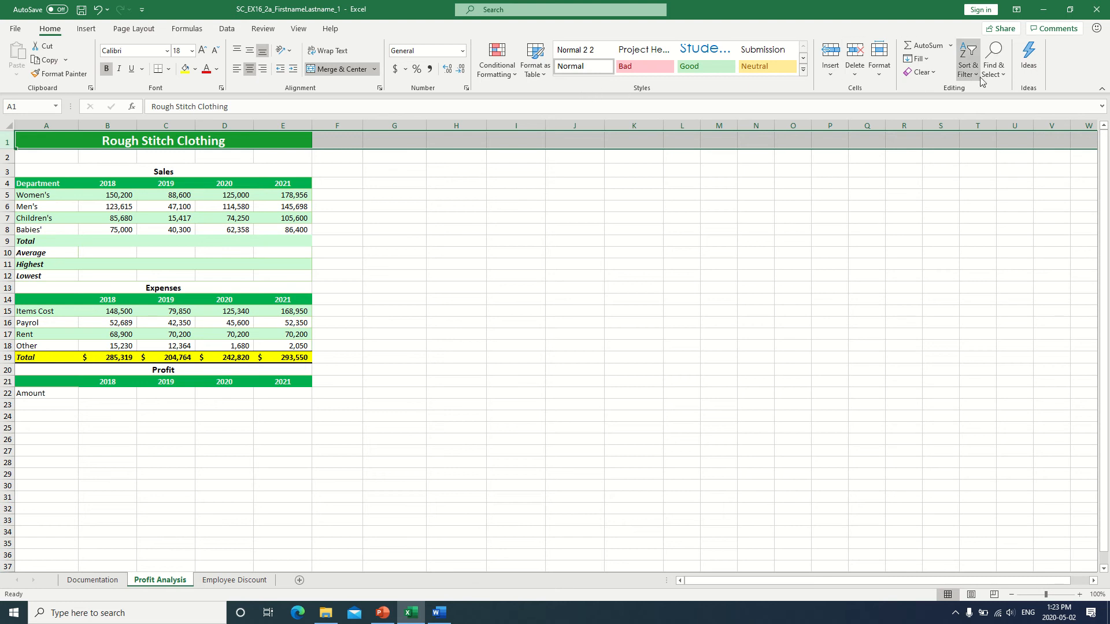
pyautogui.click(880, 61)
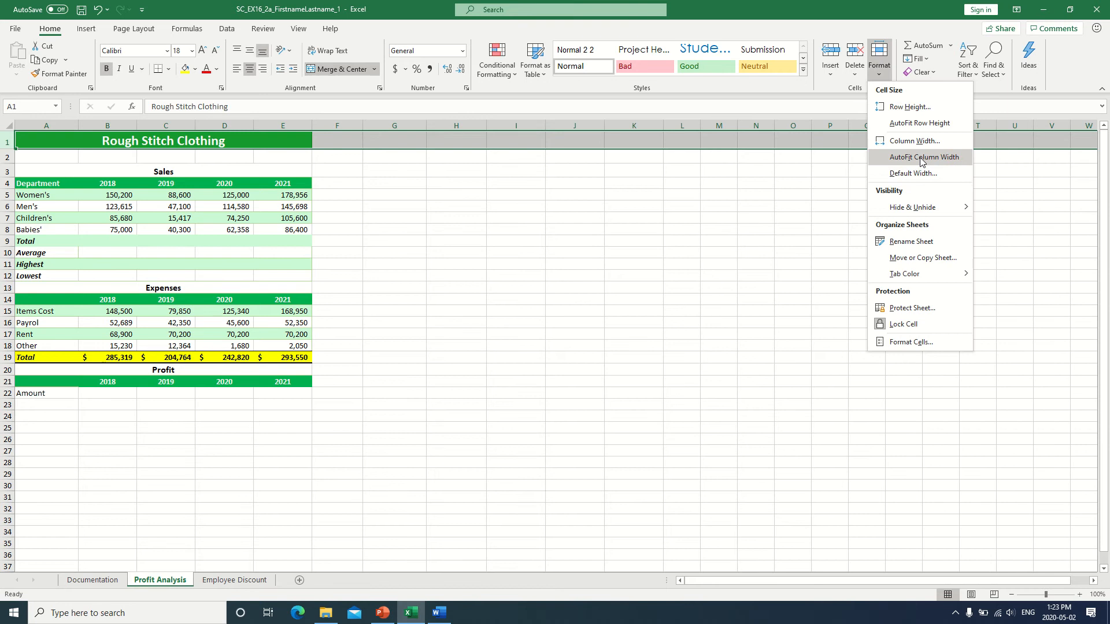
pyautogui.click(919, 127)
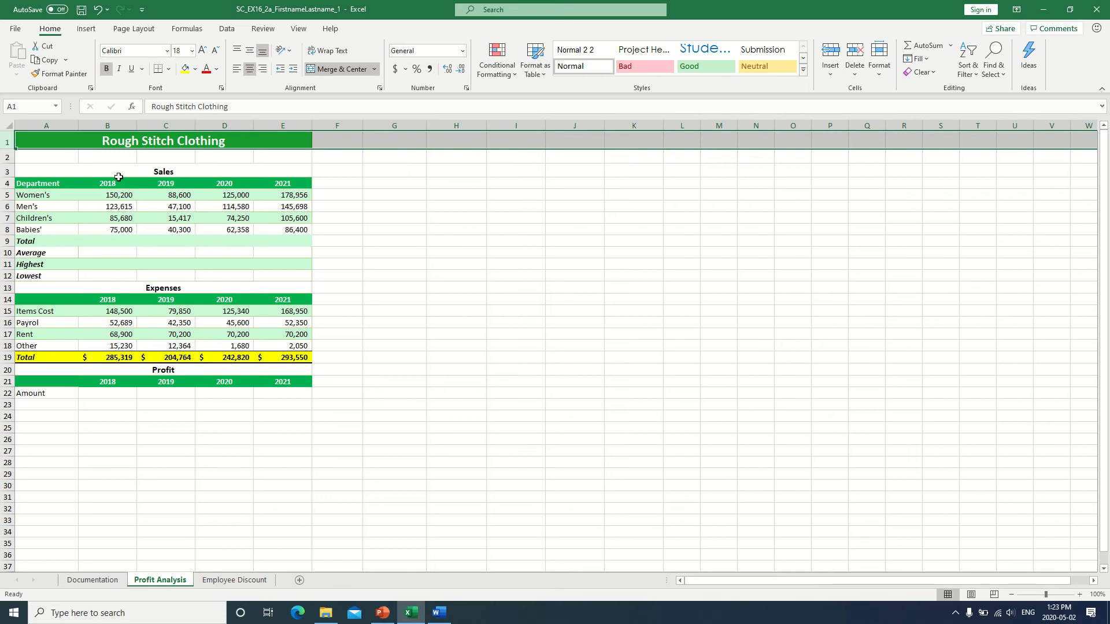
# Total the 2018 sales in cell B9 with AutoSum, correcting the summed range to B5:B8
pyautogui.click(102, 241)
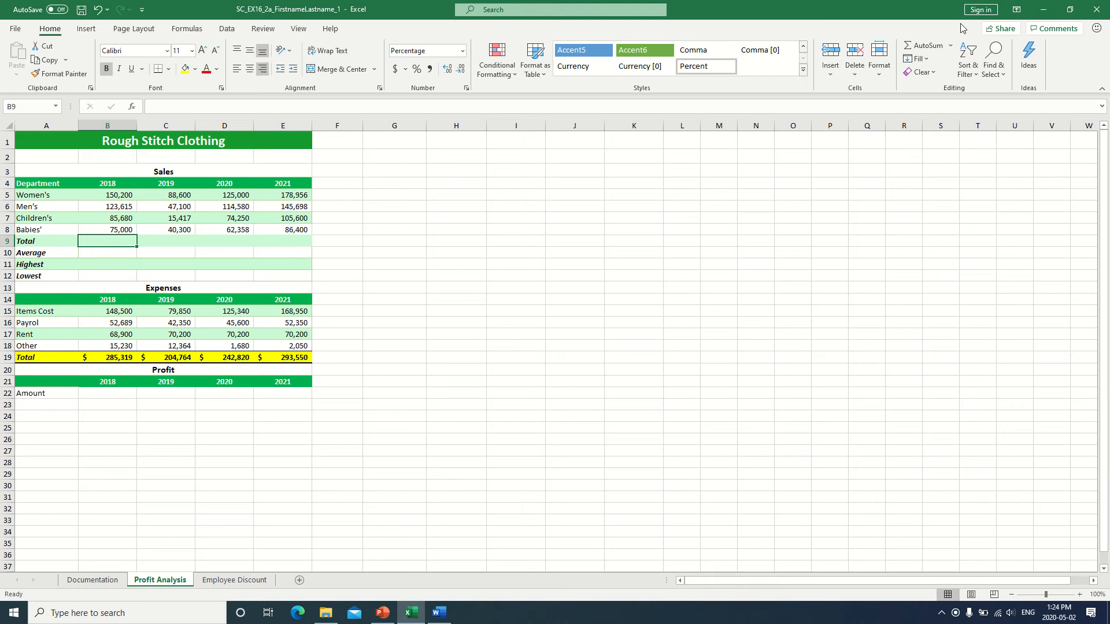
pyautogui.click(928, 46)
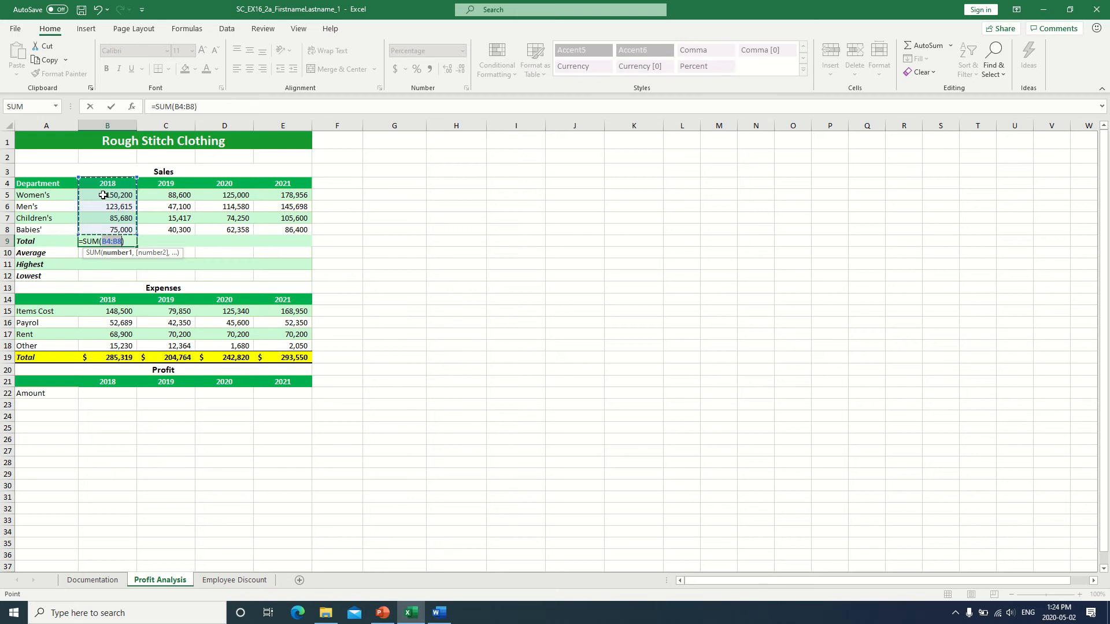
pyautogui.moveTo(103, 195); pyautogui.dragTo(104, 230)
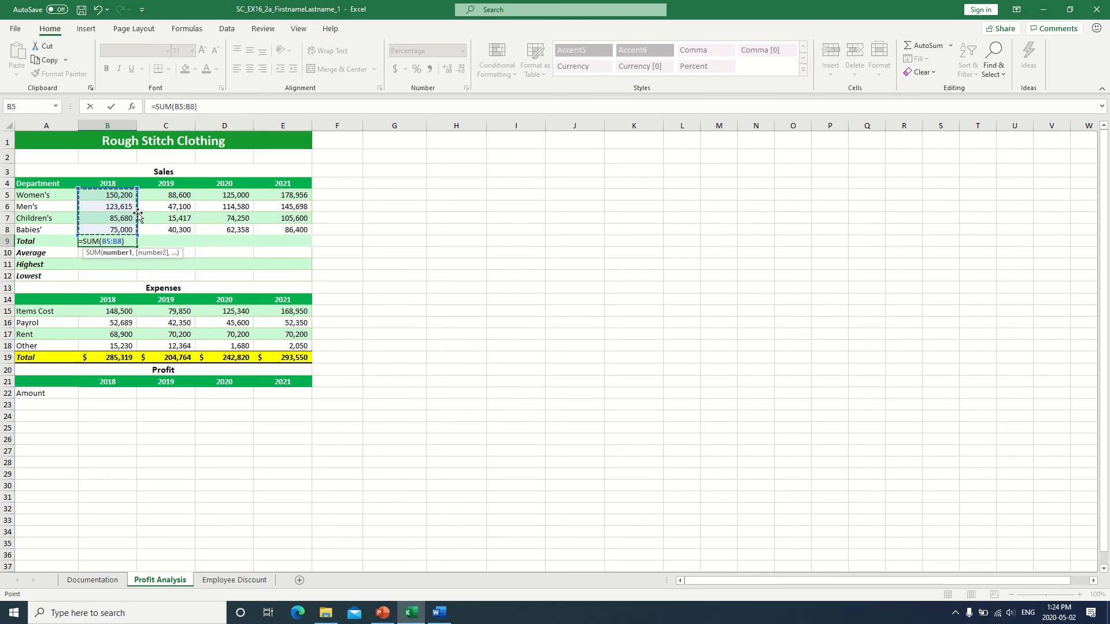
pyautogui.press('Return')
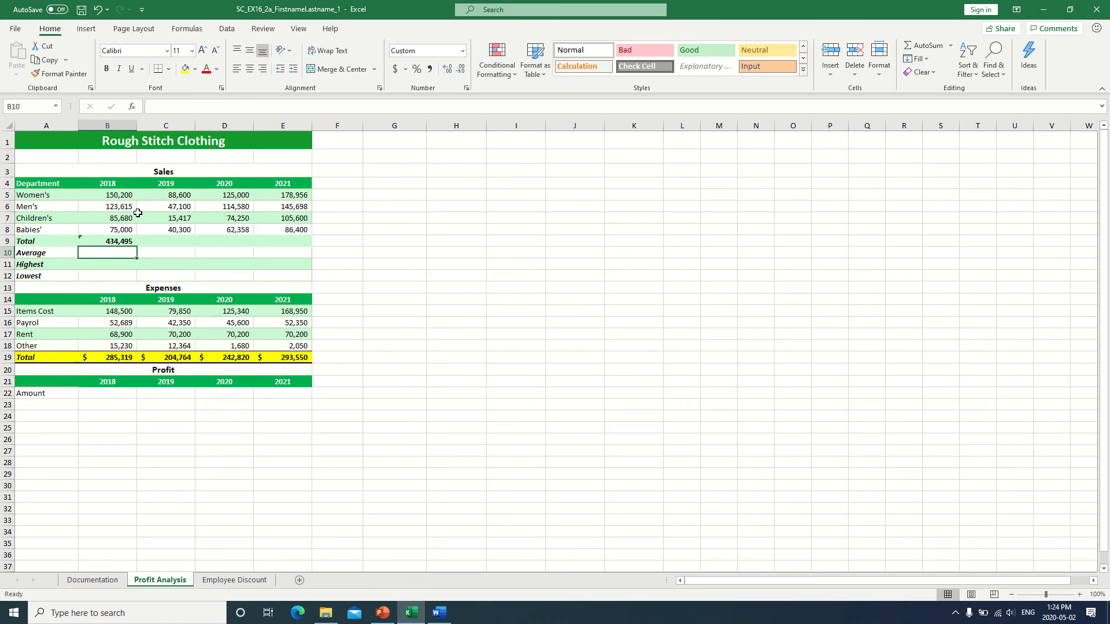
# Replace the total in cell B9 with a manually entered formula, =SUM(B5:B8)
pyautogui.click(115, 242)
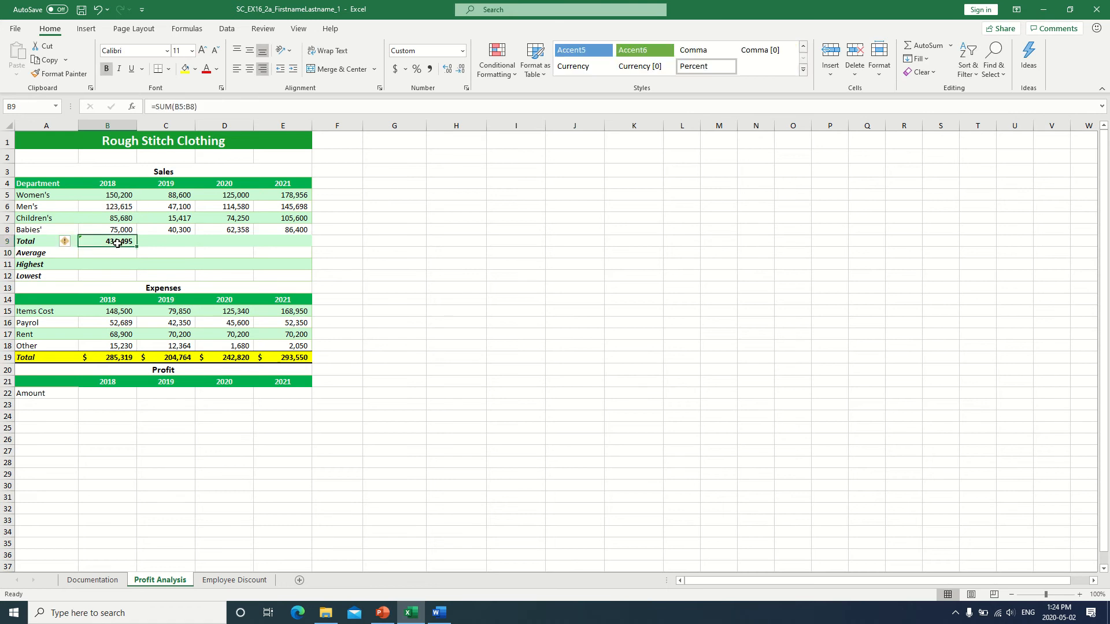
pyautogui.write('=')
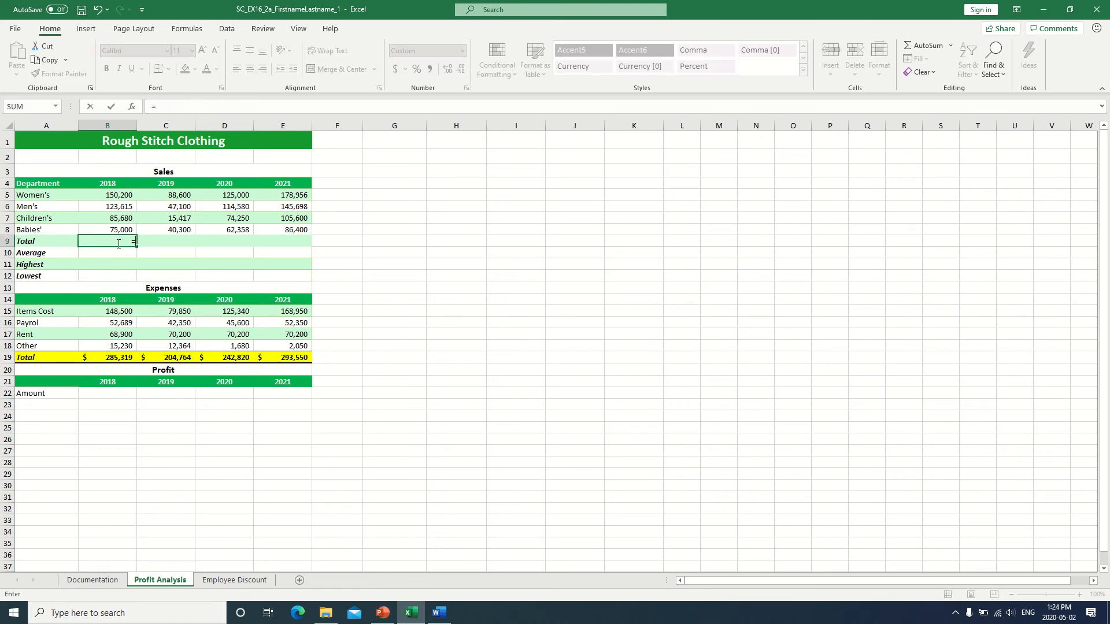
pyautogui.write('SUM(')
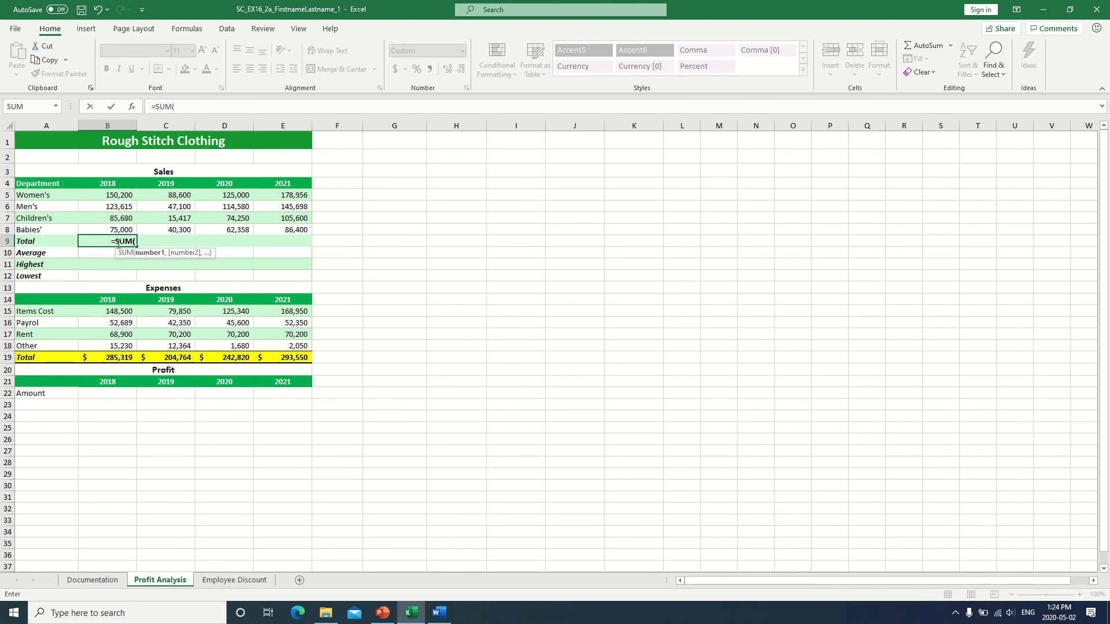
pyautogui.press('Up')
pyautogui.press('Up')
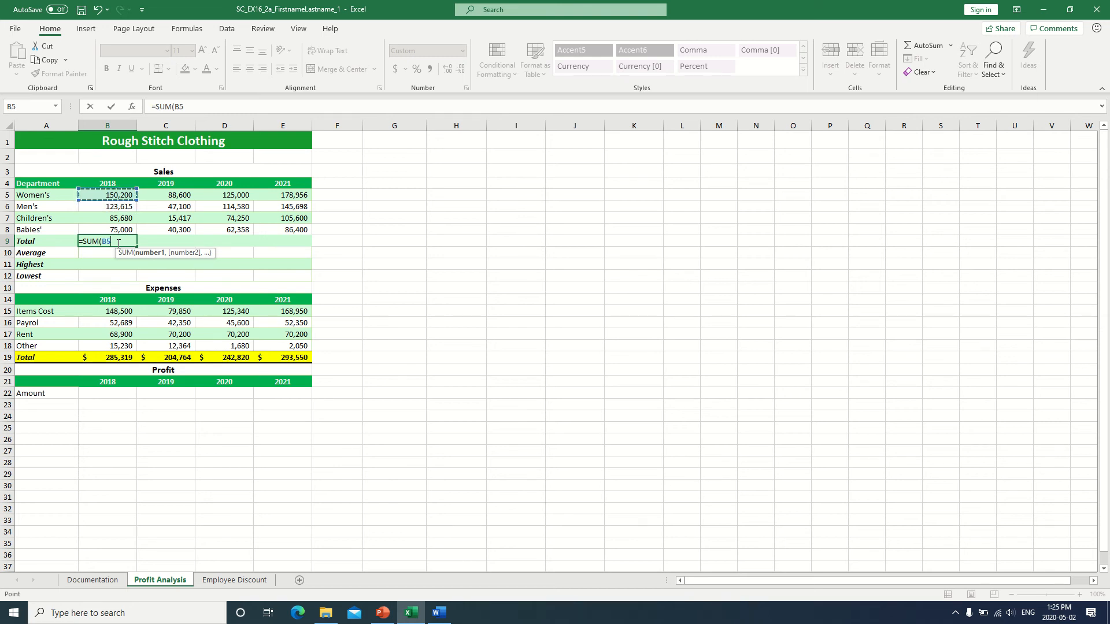
pyautogui.hotkey('shift', 'Down')
pyautogui.hotkey('shift', 'Down')
pyautogui.hotkey('shift', 'Down')
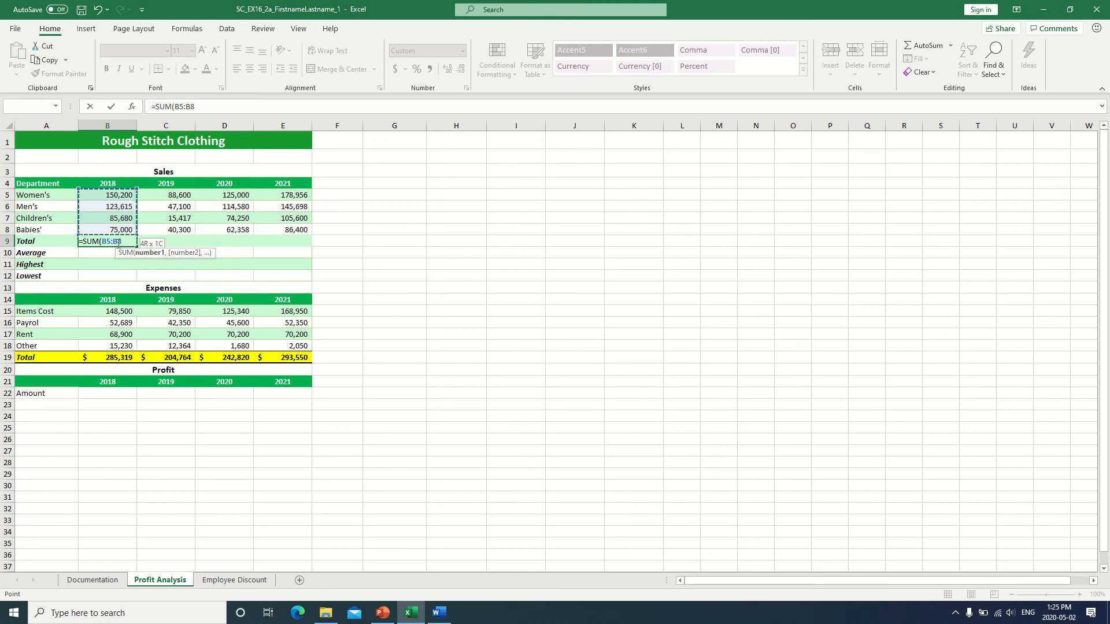
pyautogui.write(')')
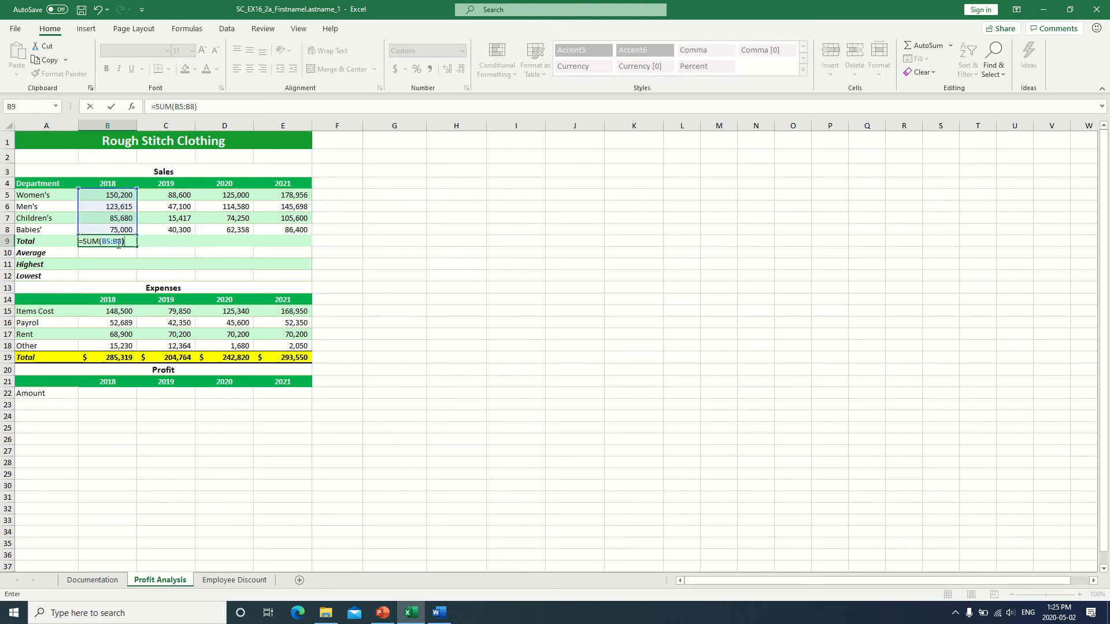
pyautogui.press('Return')
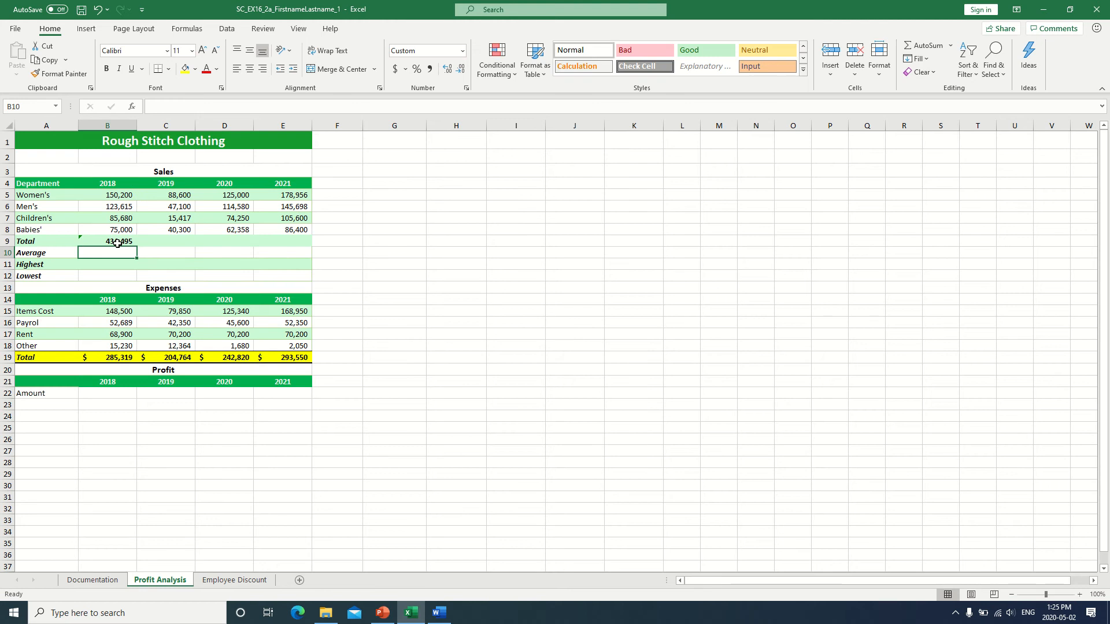
# Clear cell B9 and fill the Sales Total cells B9:E9 for 2018 to 2021 in one go with AutoSum
pyautogui.click(117, 242)
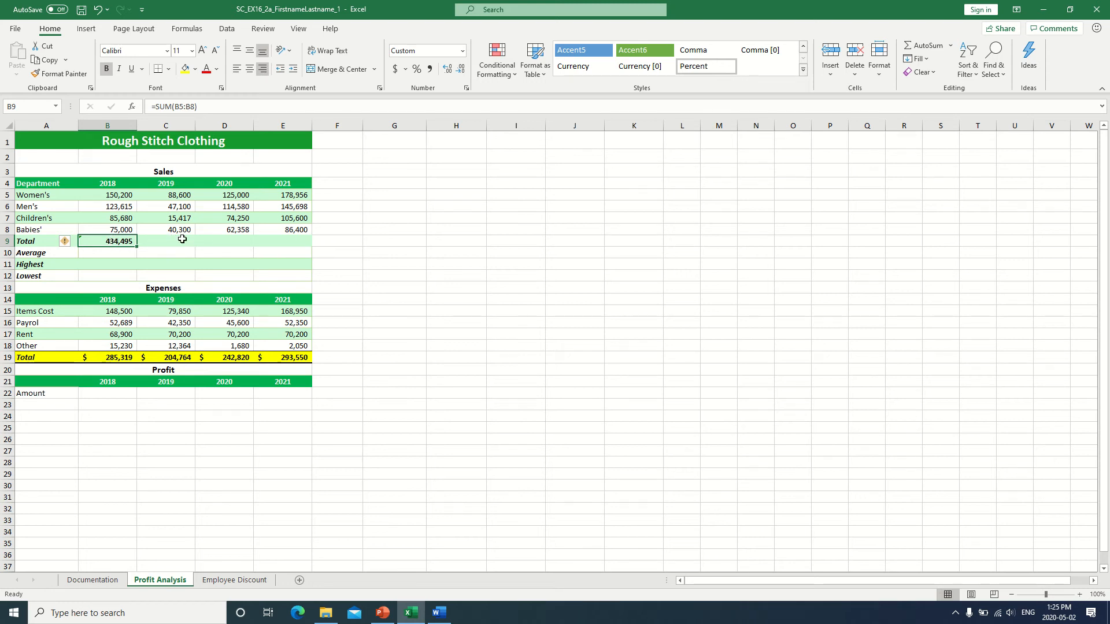
pyautogui.press('Delete')
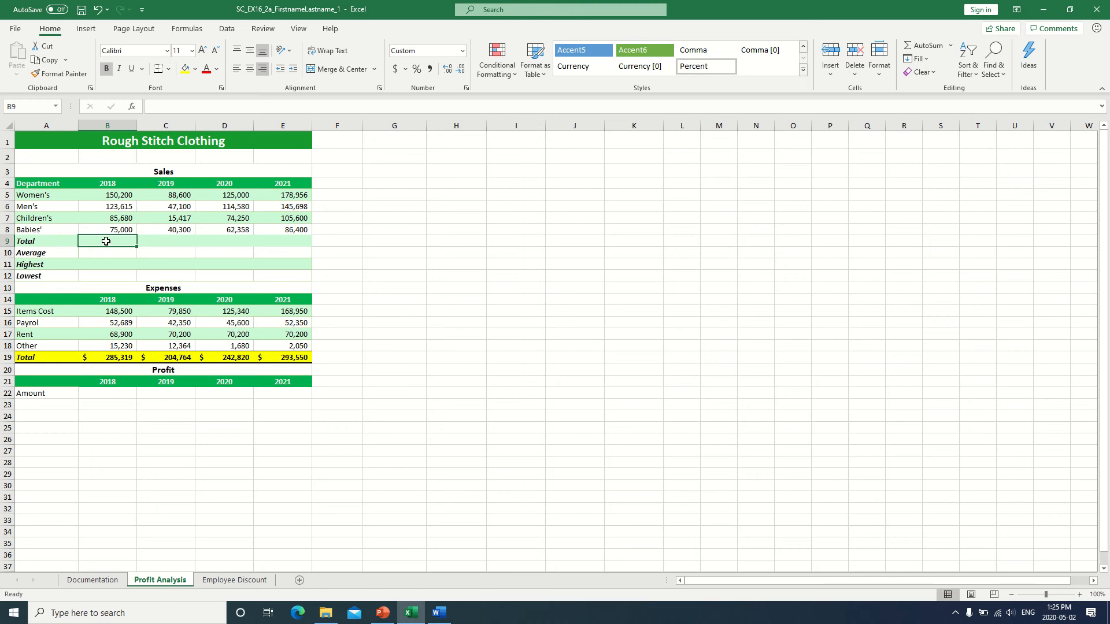
pyautogui.moveTo(111, 241); pyautogui.dragTo(293, 240)
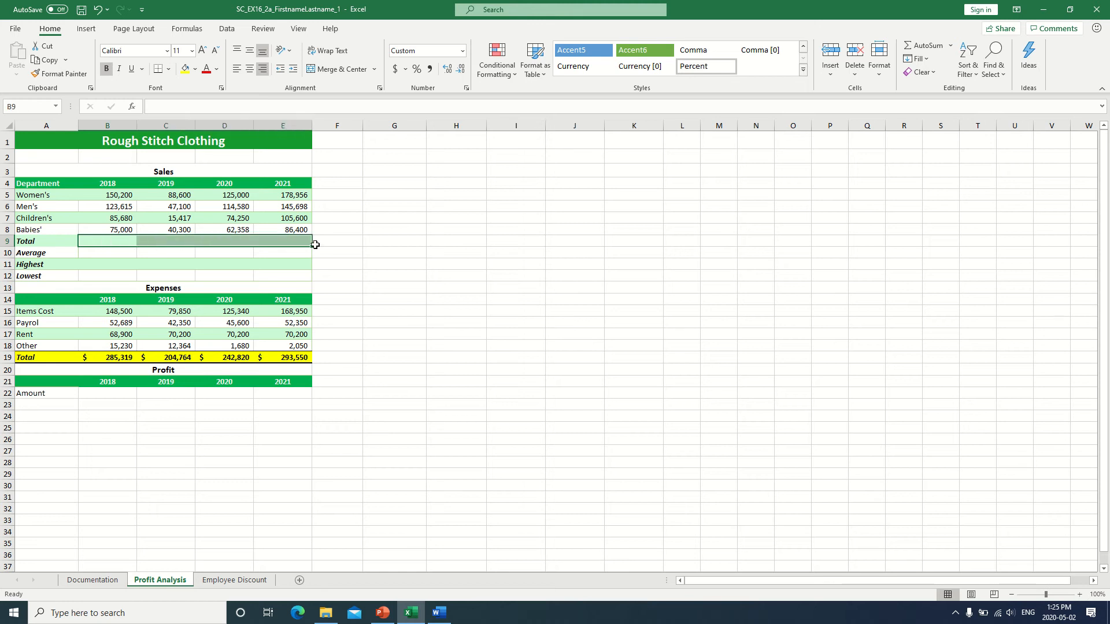
pyautogui.click(927, 46)
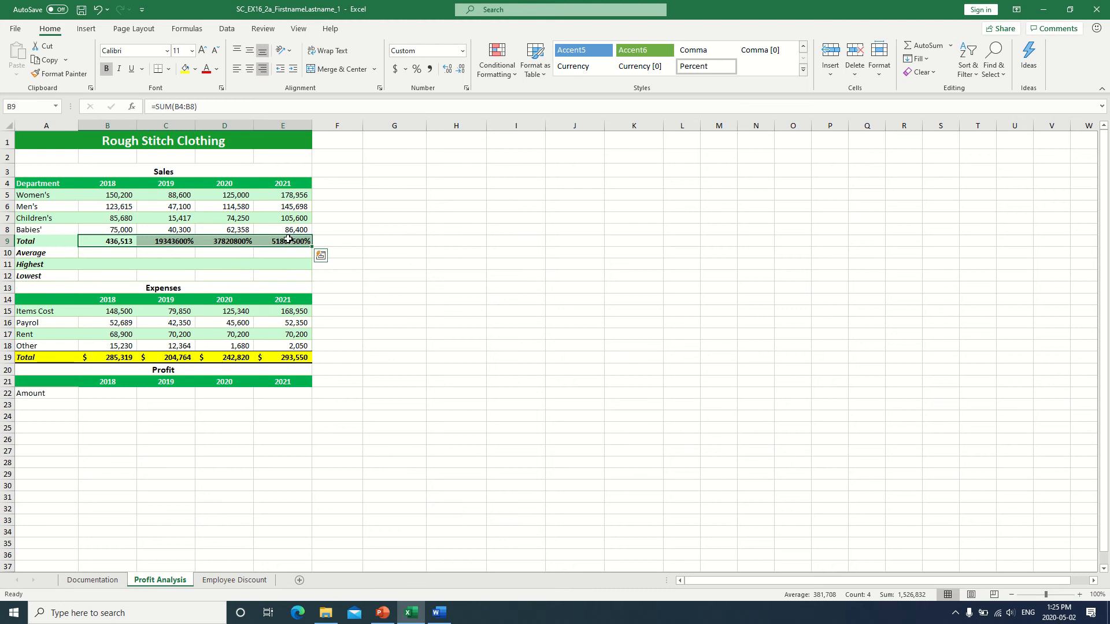
# Apply the Normal 2 2 cell style to the 2019 to 2021 sales totals in C9:E9
pyautogui.click(174, 249)
pyautogui.moveTo(173, 242); pyautogui.dragTo(277, 242)
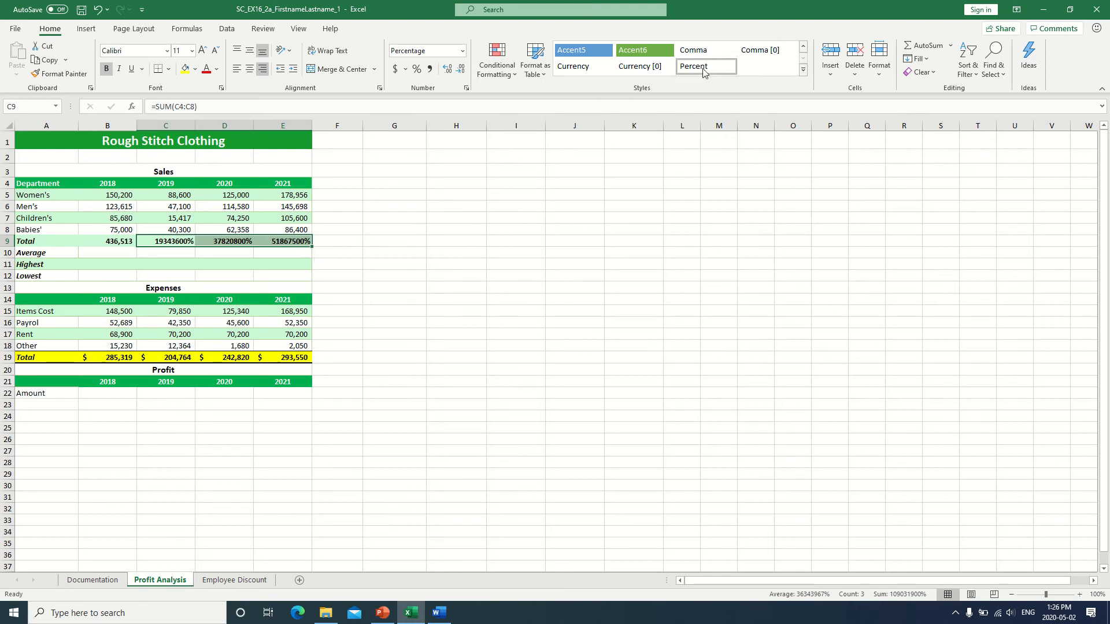
pyautogui.click(803, 69)
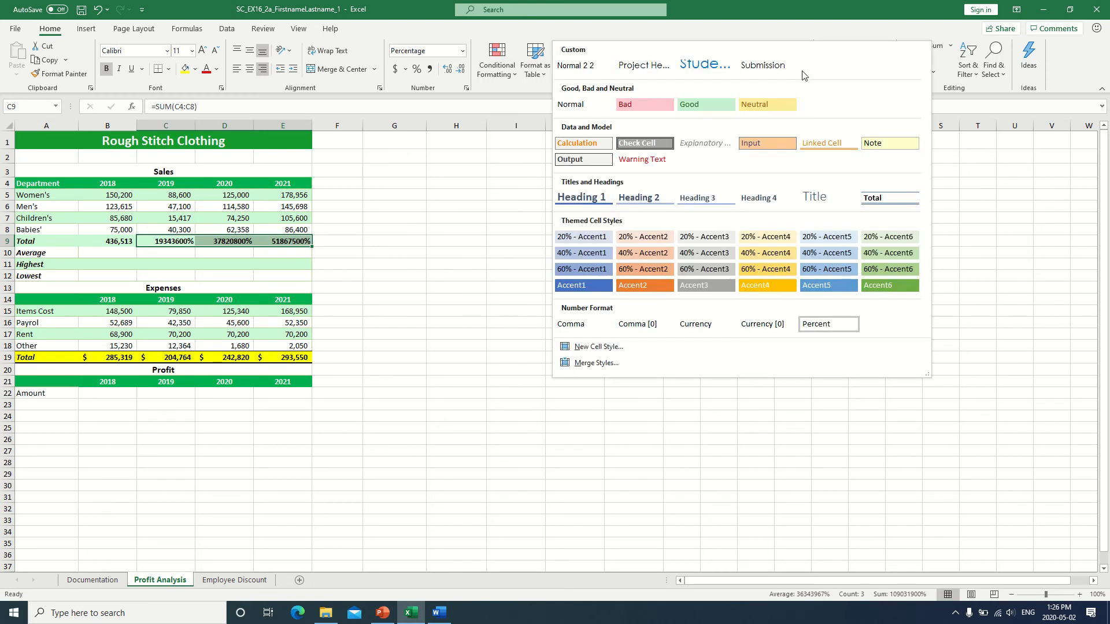
pyautogui.click(573, 67)
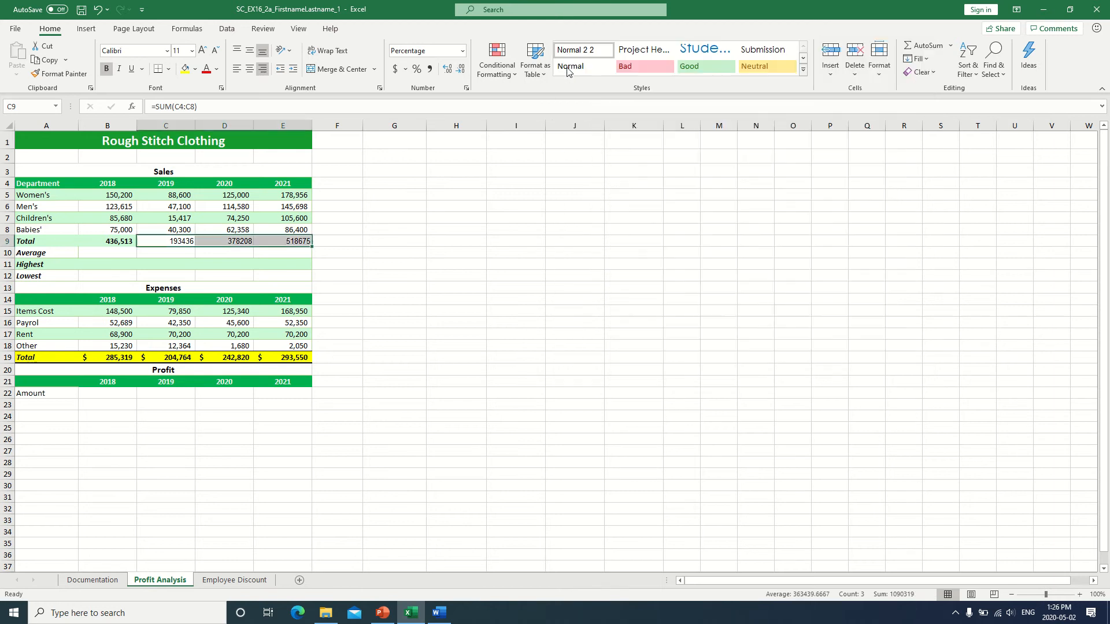
pyautogui.click(453, 255)
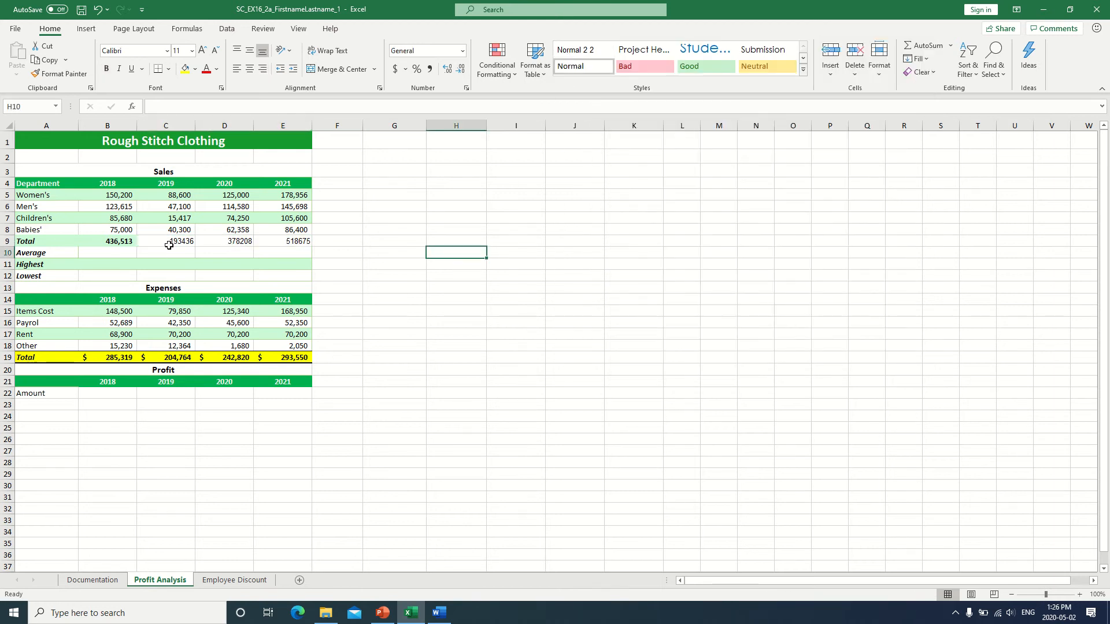
# Undo the cell style and the AutoSum totals in row 9, and total the 2018 sales in B9 with AutoSum over B5:B8
pyautogui.hotkey('ctrl', 'z')
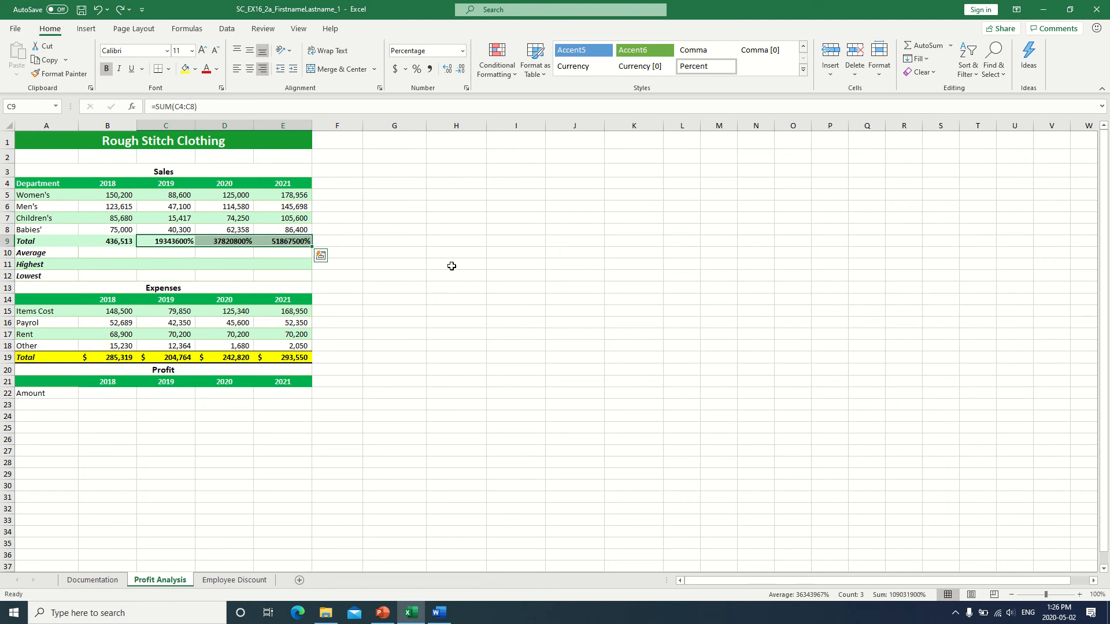
pyautogui.hotkey('ctrl', 'z')
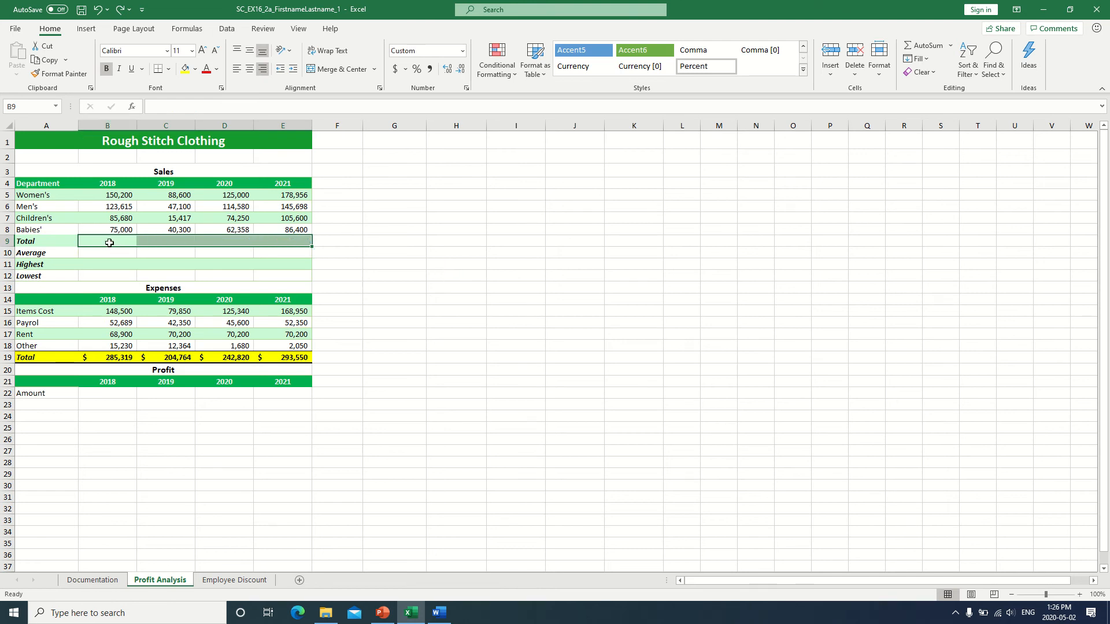
pyautogui.click(109, 243)
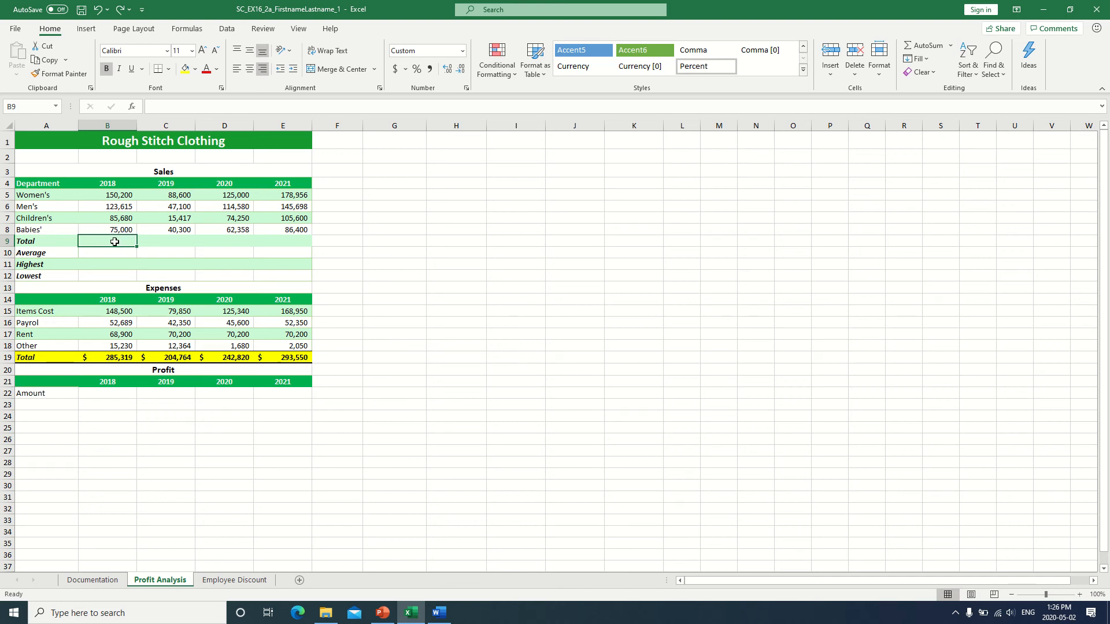
pyautogui.click(929, 47)
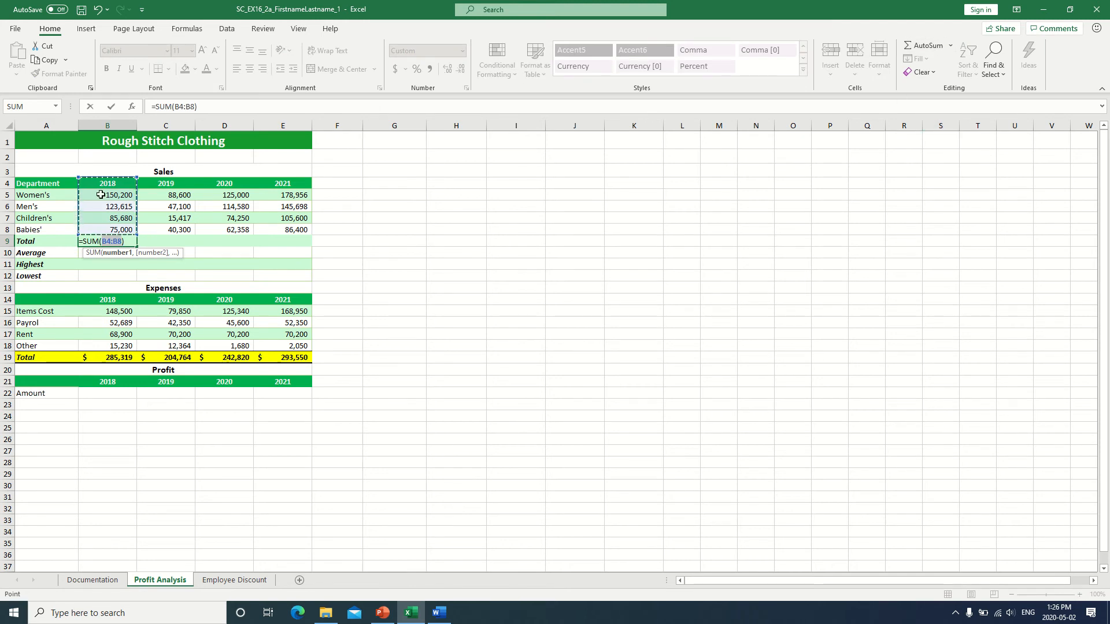
pyautogui.moveTo(101, 196); pyautogui.dragTo(103, 230)
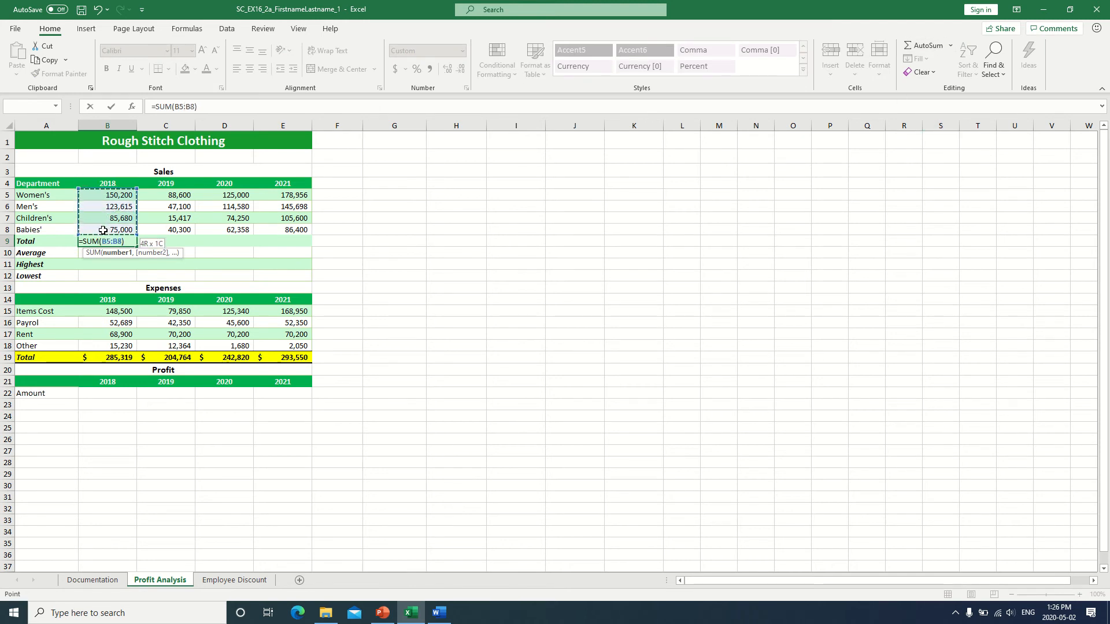
pyautogui.click(103, 230)
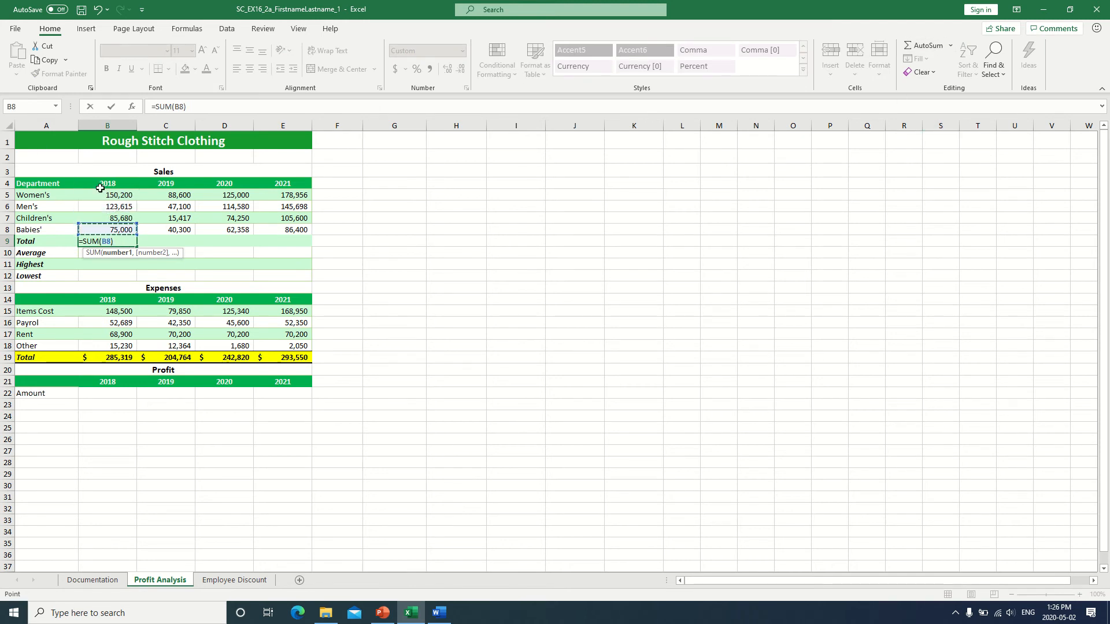
pyautogui.click(113, 228)
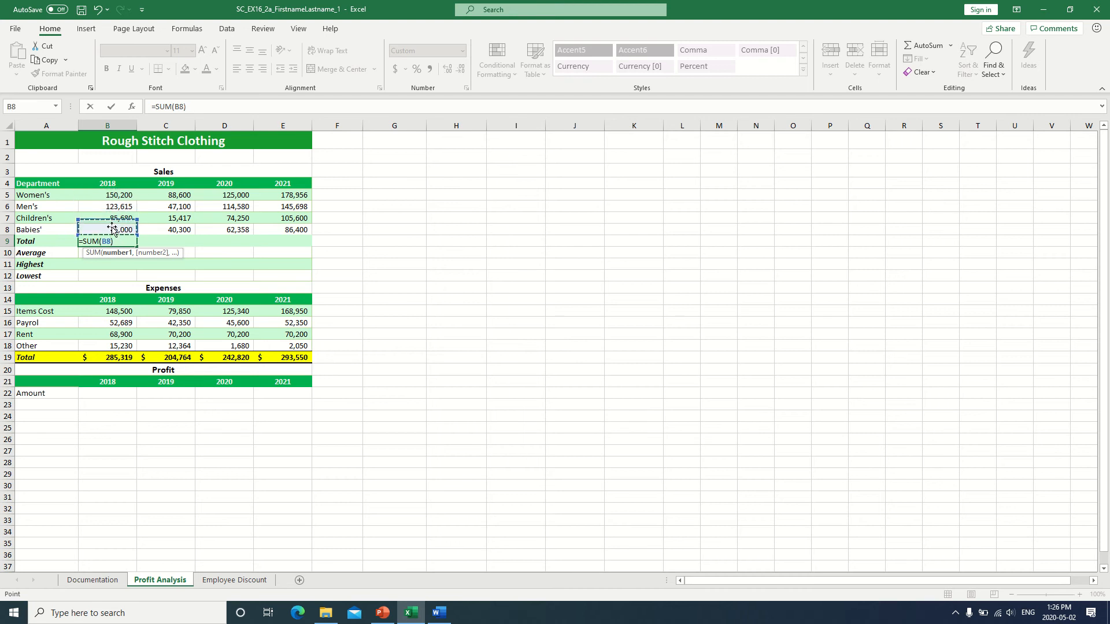
pyautogui.moveTo(113, 228)
pyautogui.mouseDown()
pyautogui.moveTo(107, 197)
pyautogui.moveTo(107, 231)
pyautogui.mouseUp()
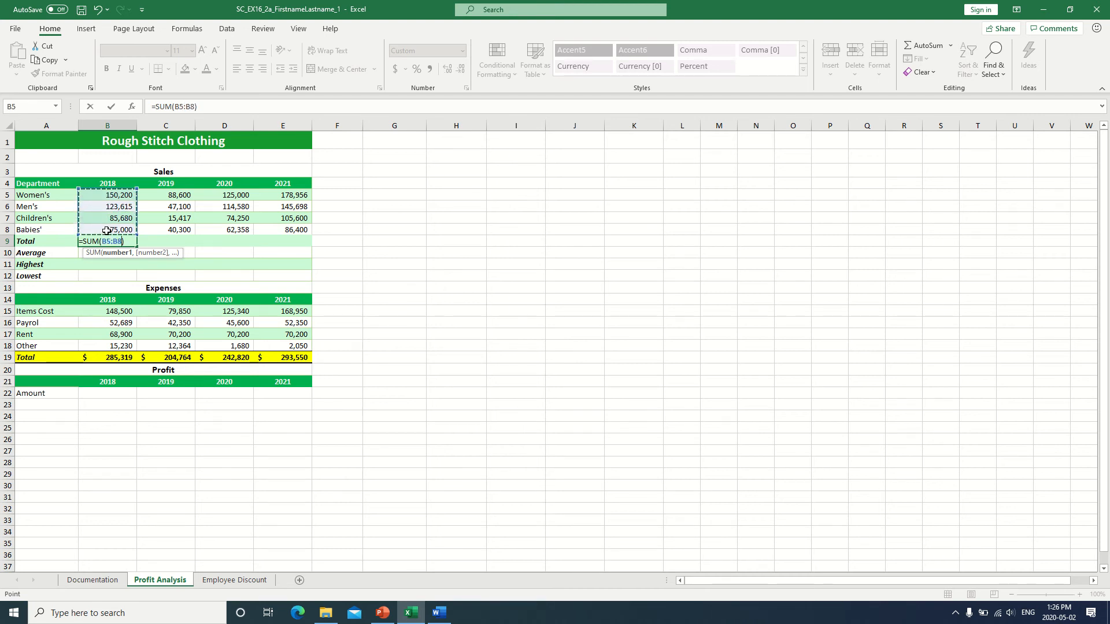
pyautogui.press('Return')
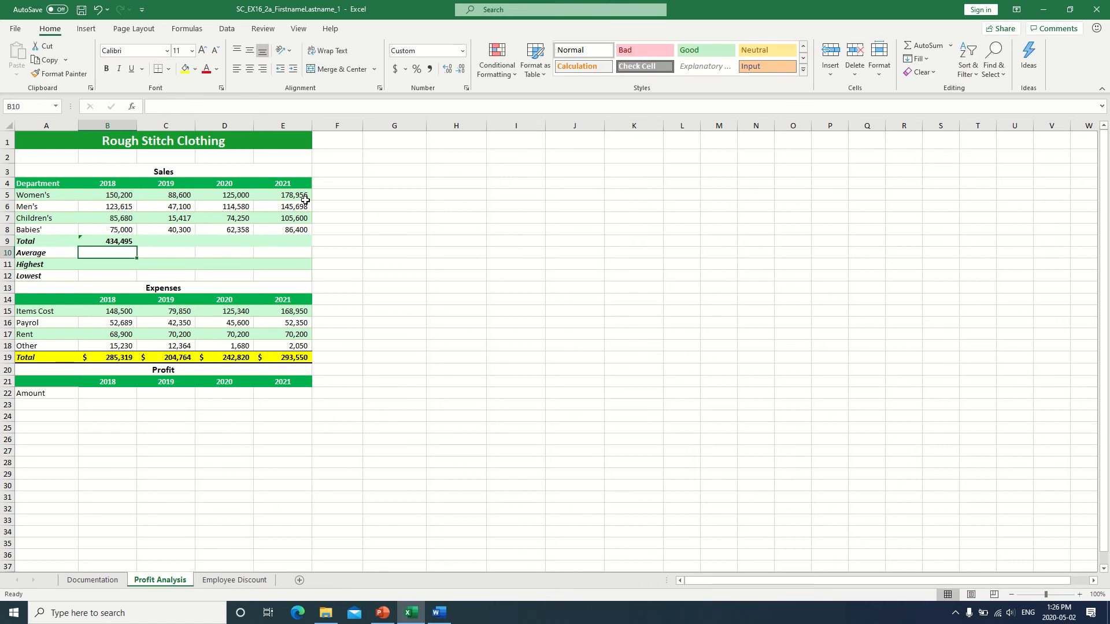
# Fill the SUM formula in B9 across C9:E9 to total the 2019 to 2021 sales
pyautogui.click(114, 242)
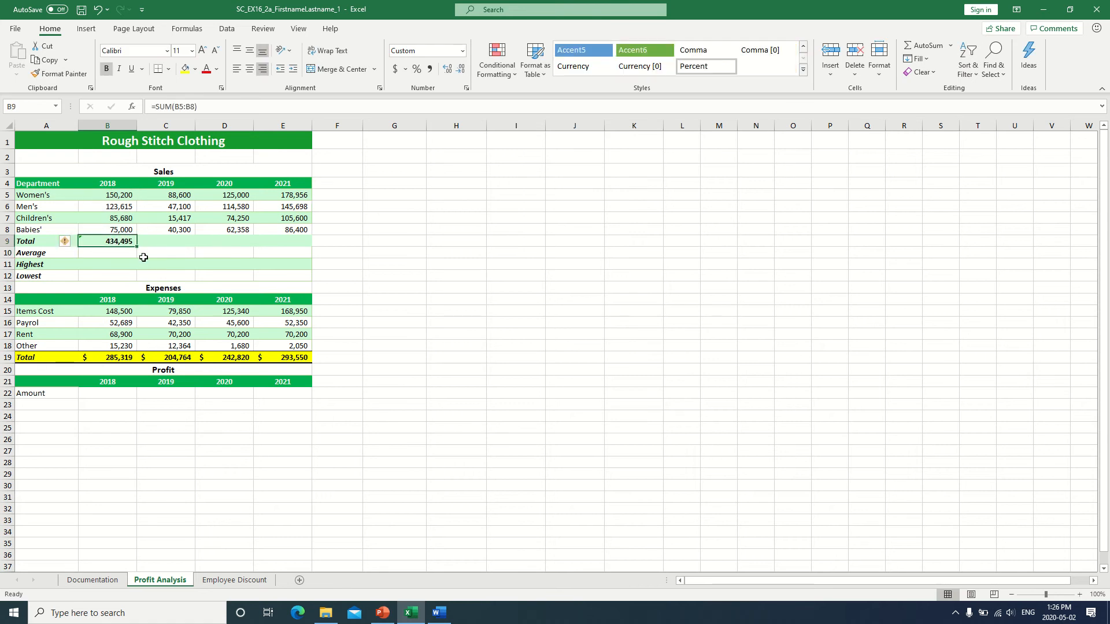
pyautogui.moveTo(137, 245); pyautogui.dragTo(297, 245)
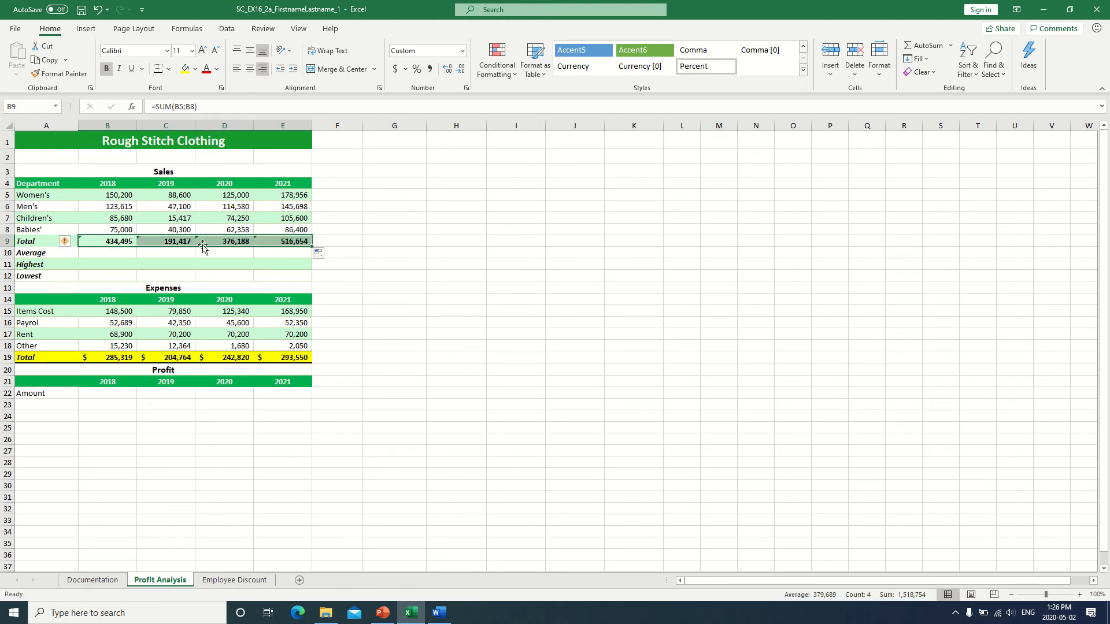
pyautogui.click(249, 268)
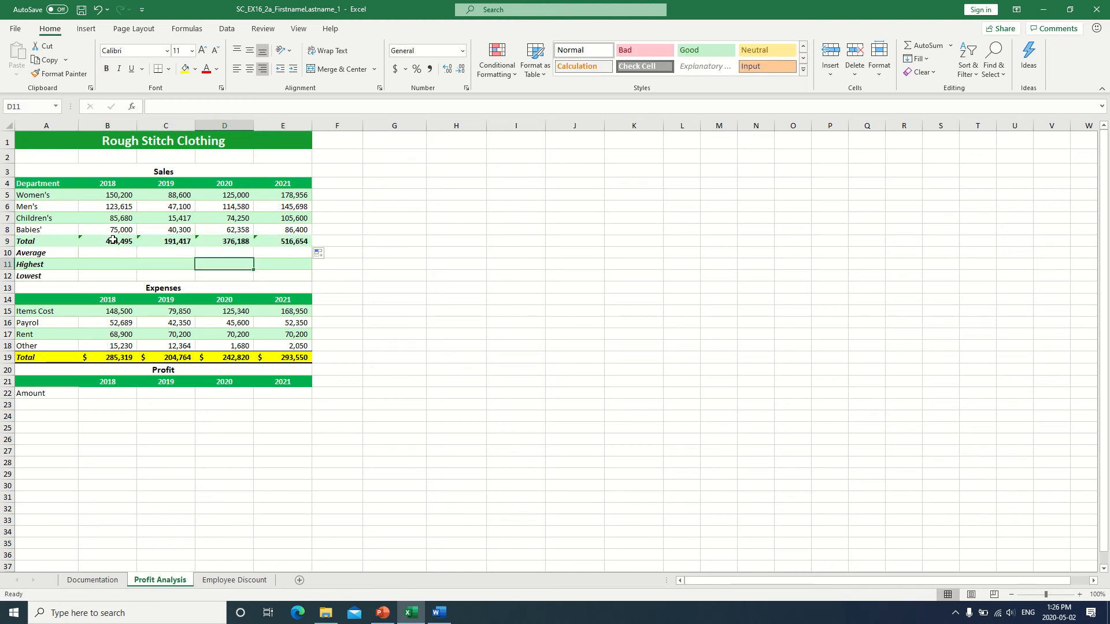
# Check the cell ranges used by the copied SUM formulas in the sales totals C9:E9
pyautogui.click(239, 241)
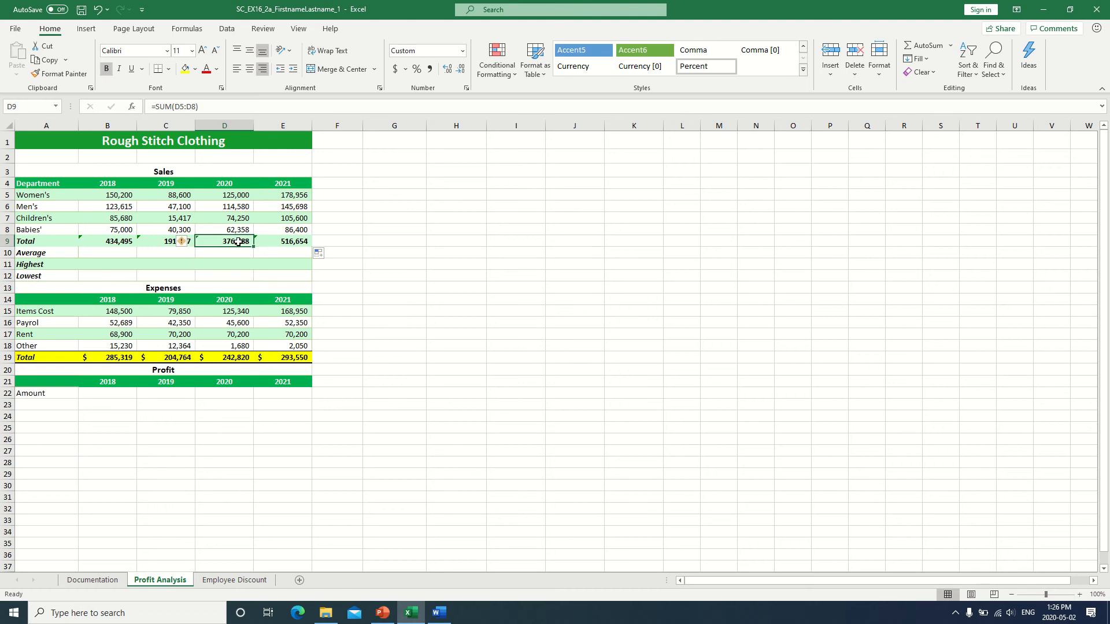
pyautogui.click(276, 242)
pyautogui.click(179, 243)
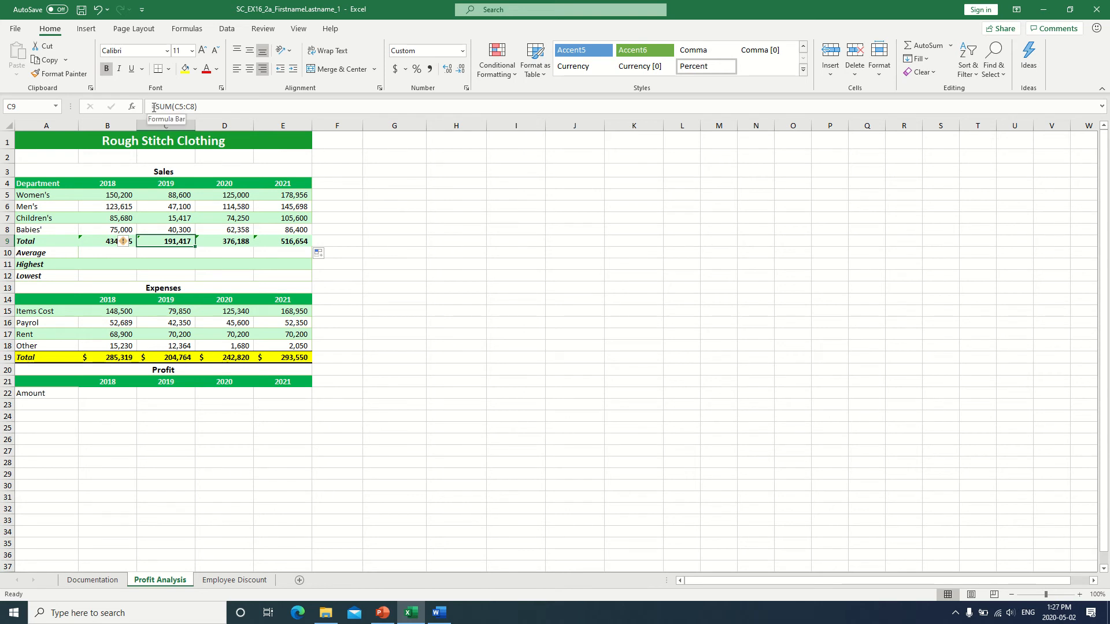
pyautogui.click(179, 109)
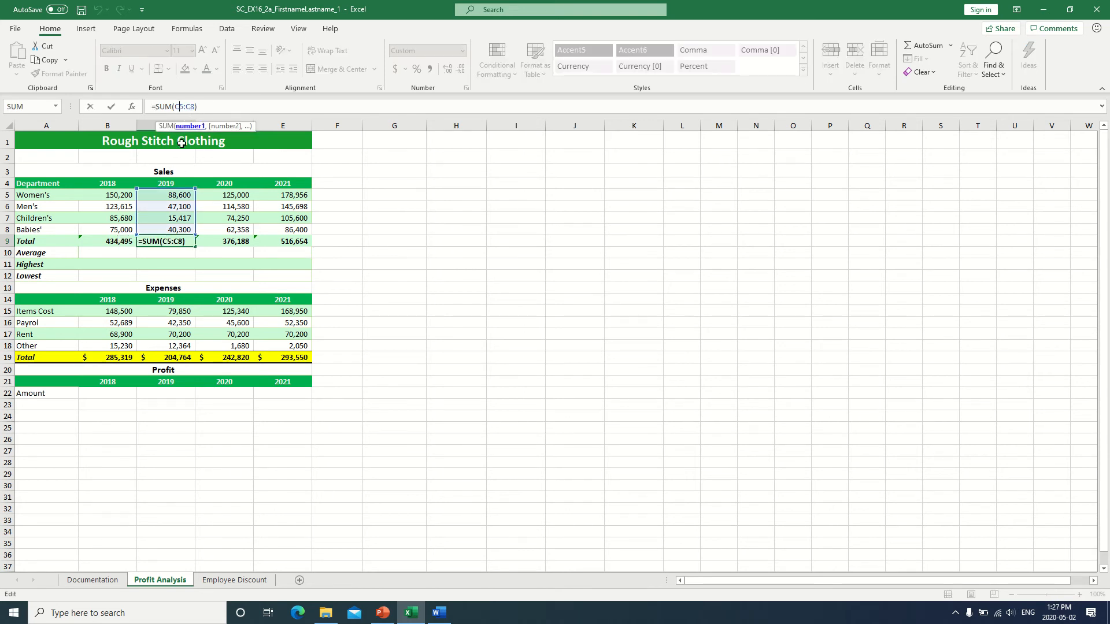
pyautogui.press('Return')
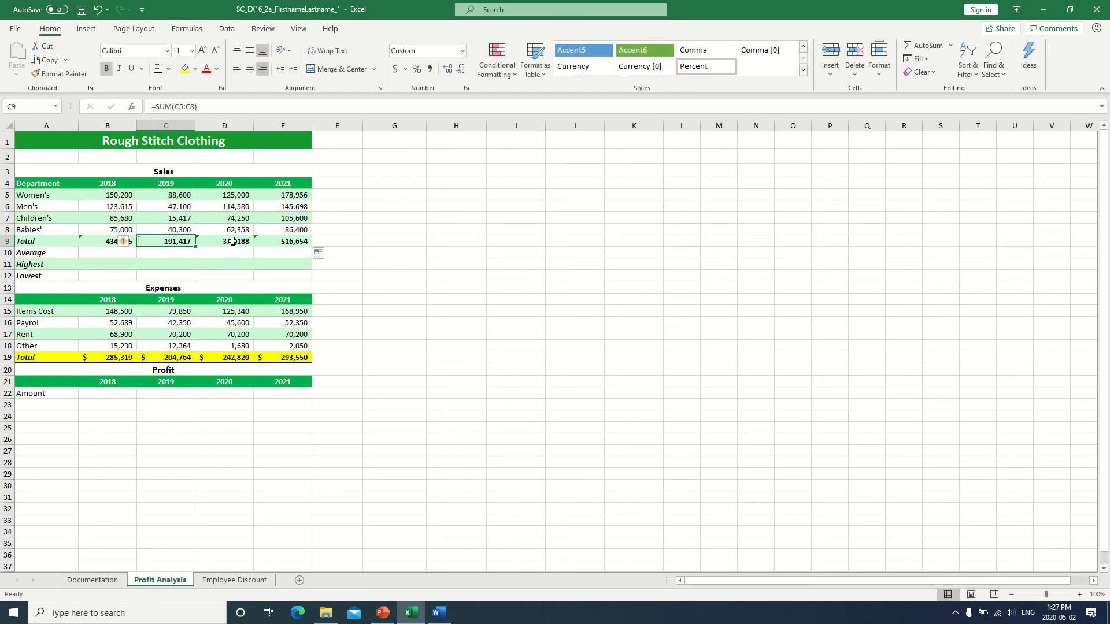
pyautogui.doubleClick(233, 240)
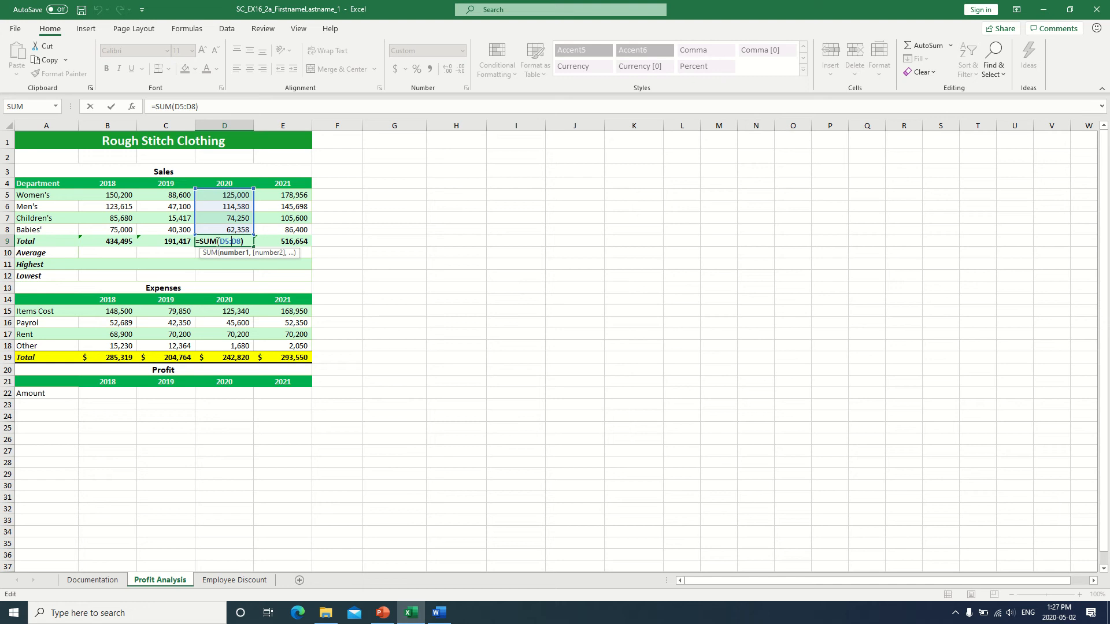
pyautogui.hotkey('ctrl', 'Return')
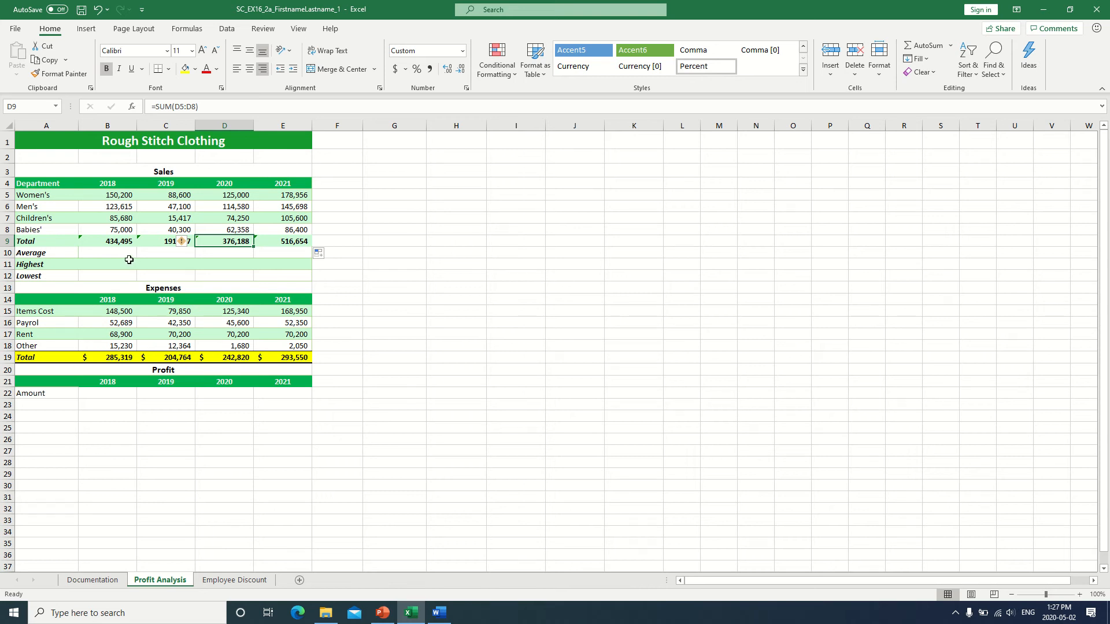
# Format the sales totals B9:E9 with the dollar accounting number format and no decimal places
pyautogui.moveTo(116, 241); pyautogui.dragTo(272, 242)
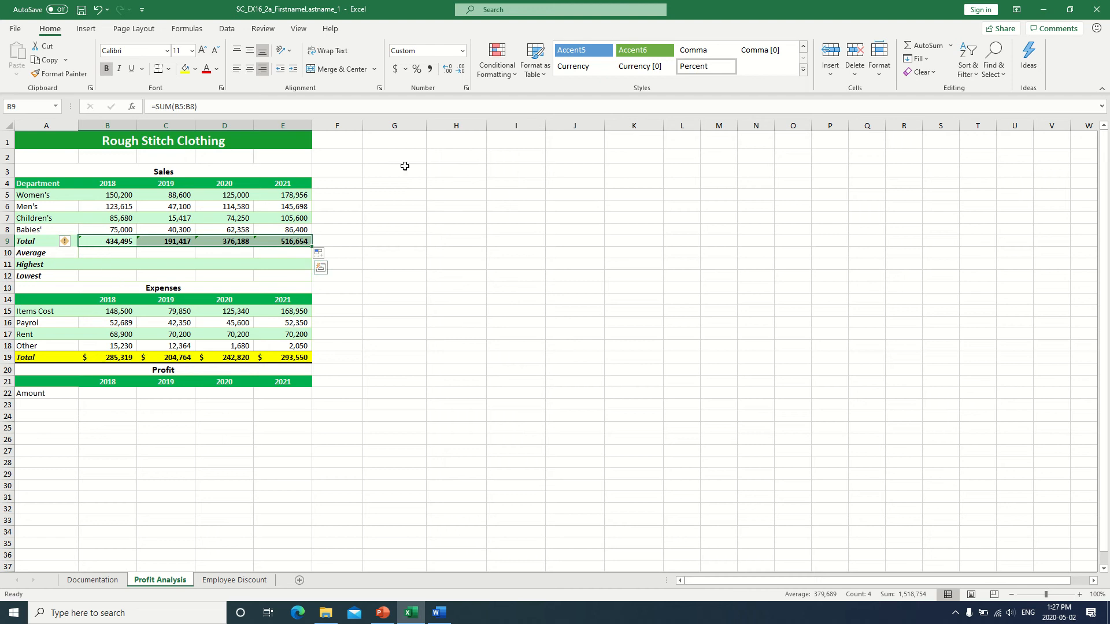
pyautogui.click(393, 71)
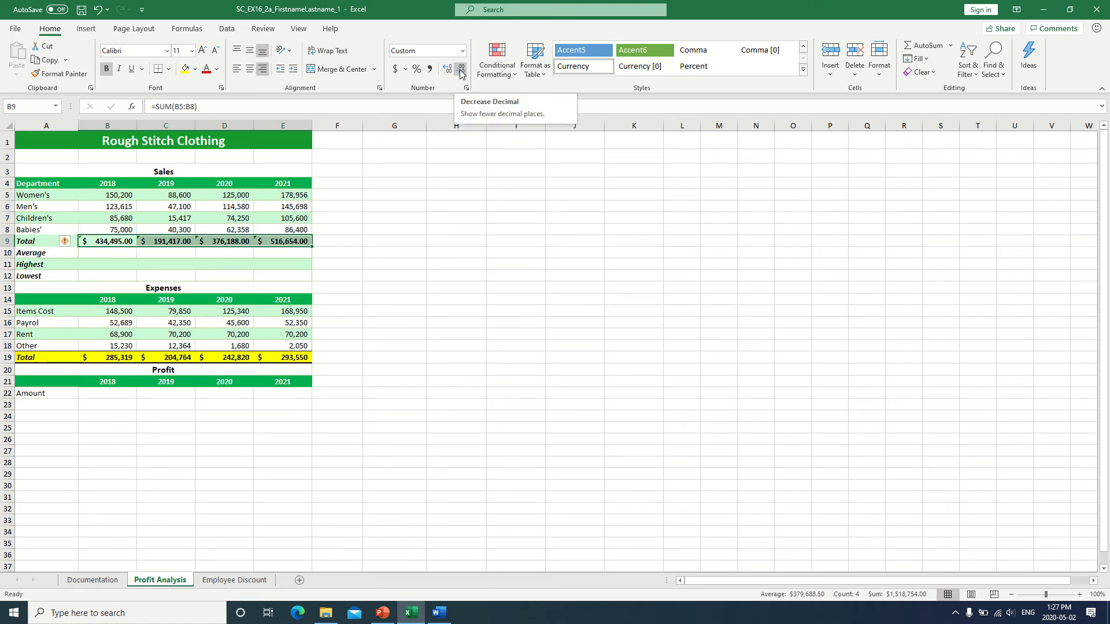
pyautogui.hotkey('alt', 'shift', 'F10')
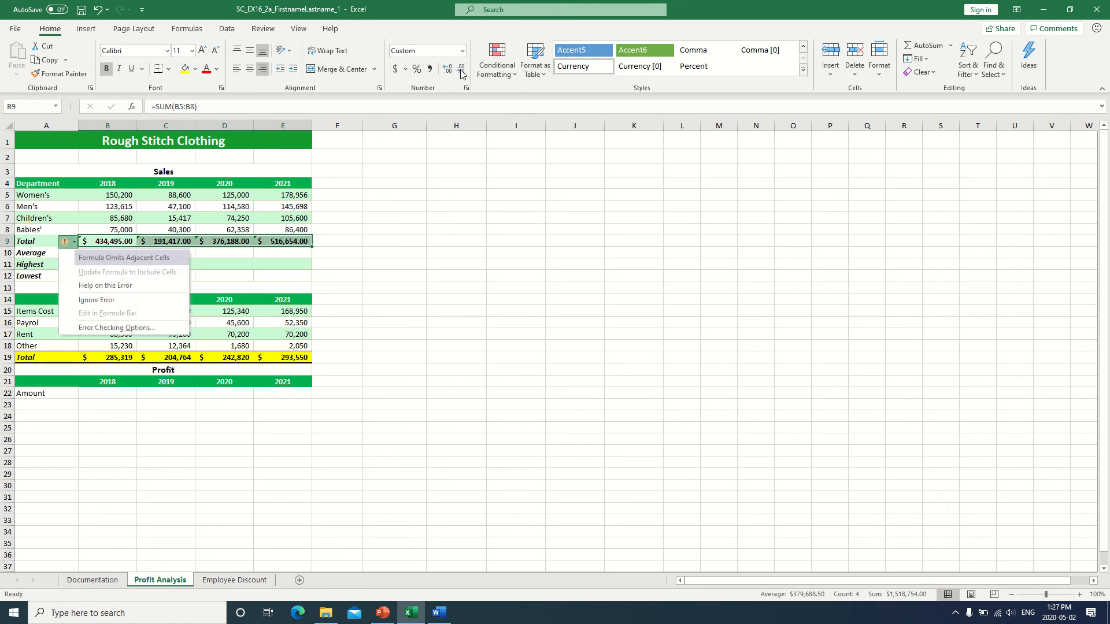
pyautogui.click(461, 74)
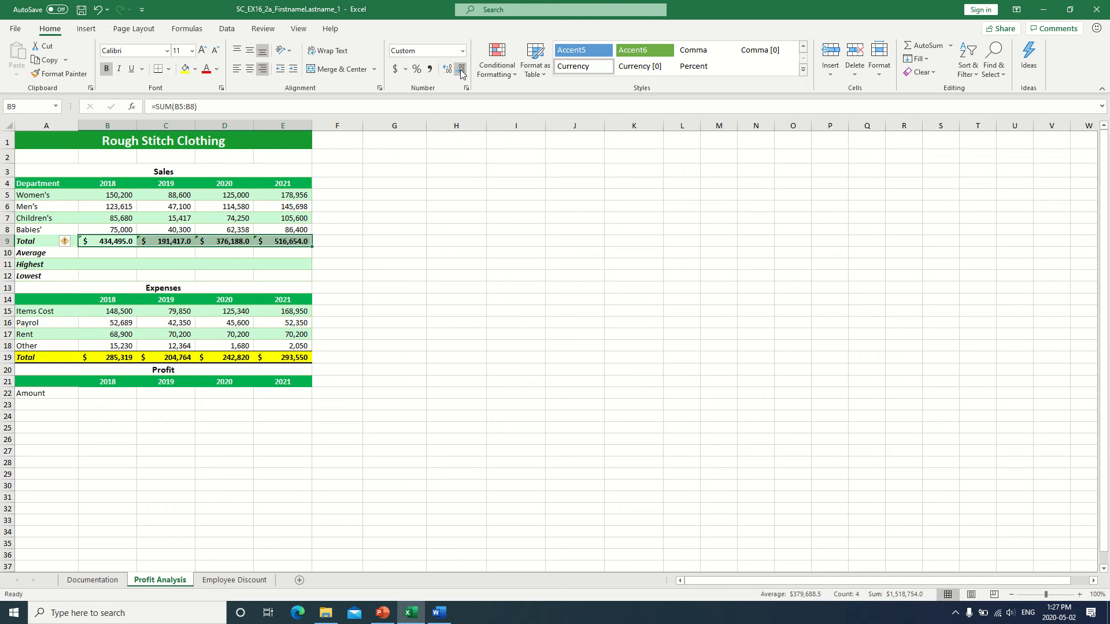
pyautogui.click(460, 74)
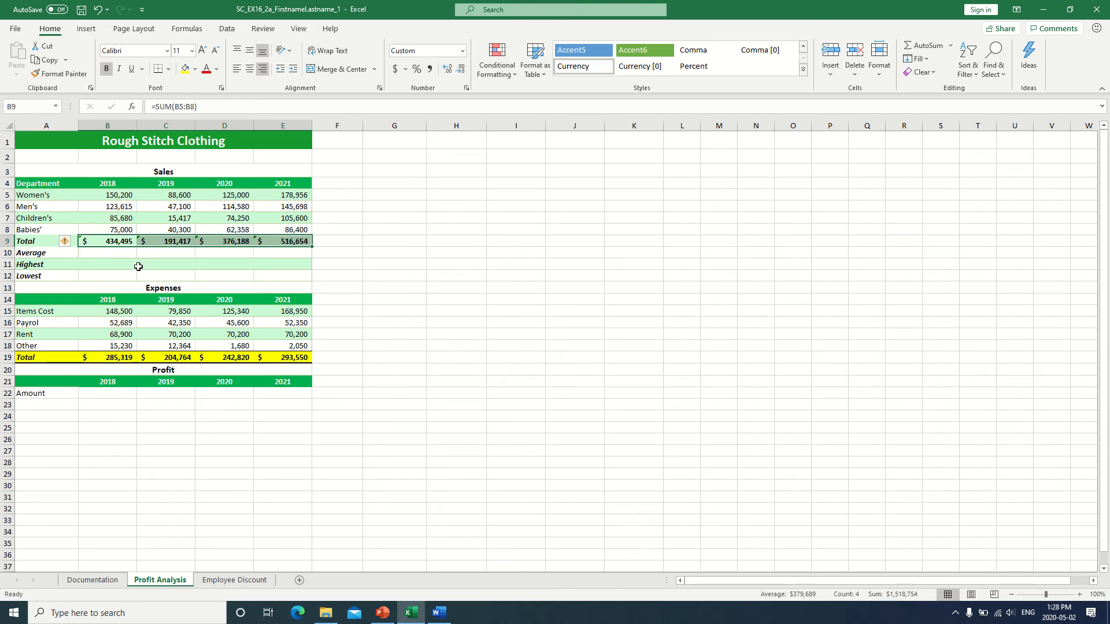
pyautogui.click(106, 254)
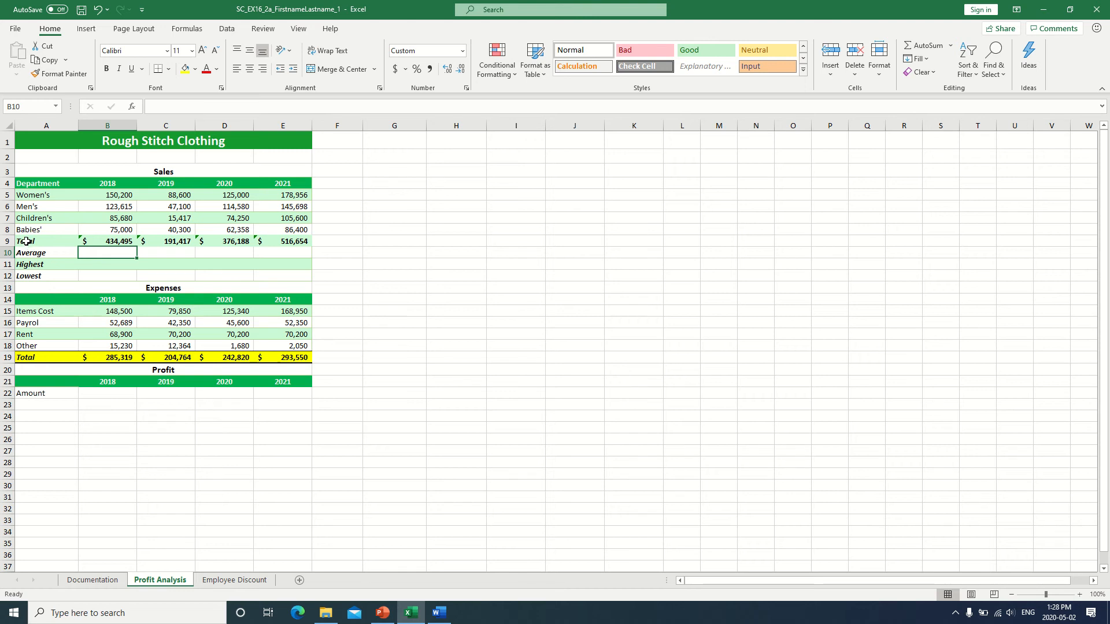
# Fill the sales Total row A9:E9 with the standard yellow colour
pyautogui.moveTo(28, 242); pyautogui.dragTo(307, 243)
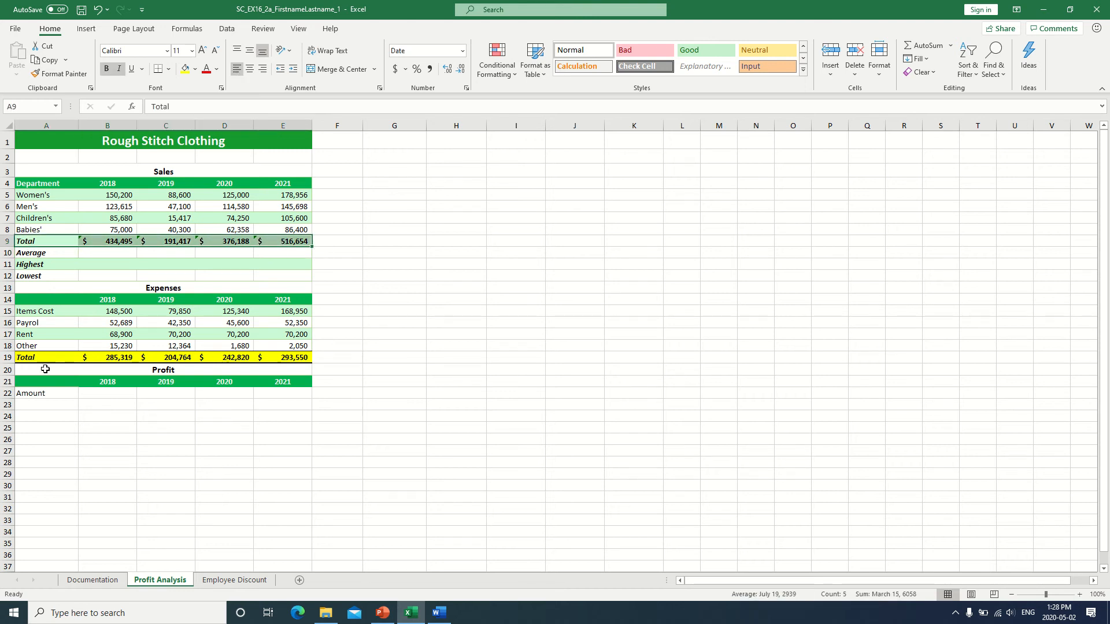
pyautogui.click(48, 254)
pyautogui.moveTo(29, 242); pyautogui.dragTo(278, 242)
pyautogui.click(182, 274)
pyautogui.moveTo(35, 242); pyautogui.dragTo(302, 241)
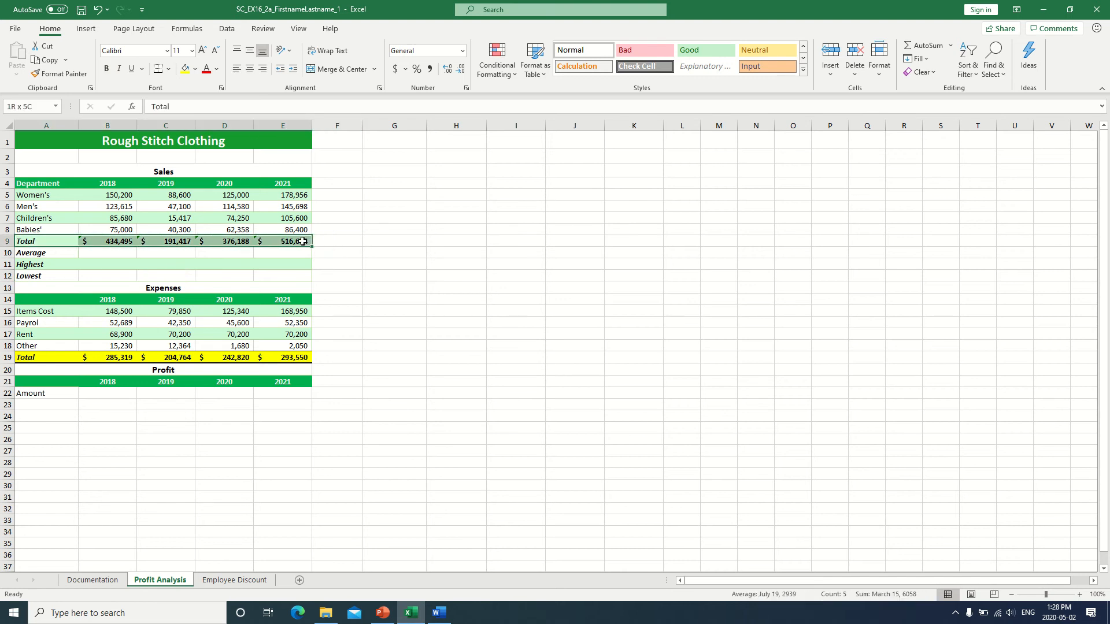
pyautogui.click(195, 69)
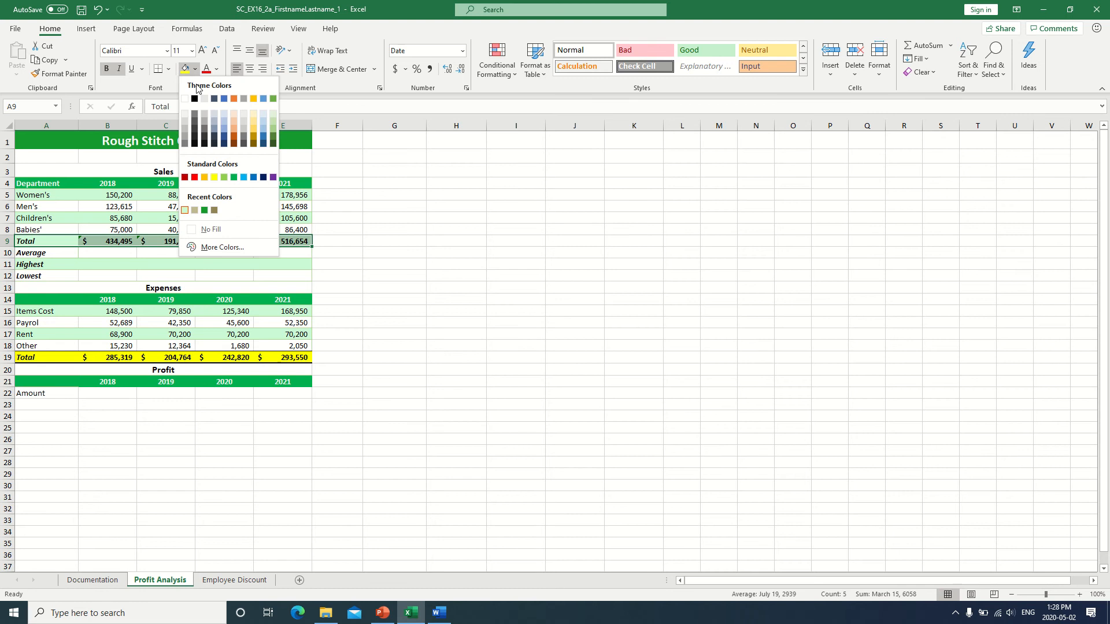
pyautogui.click(214, 179)
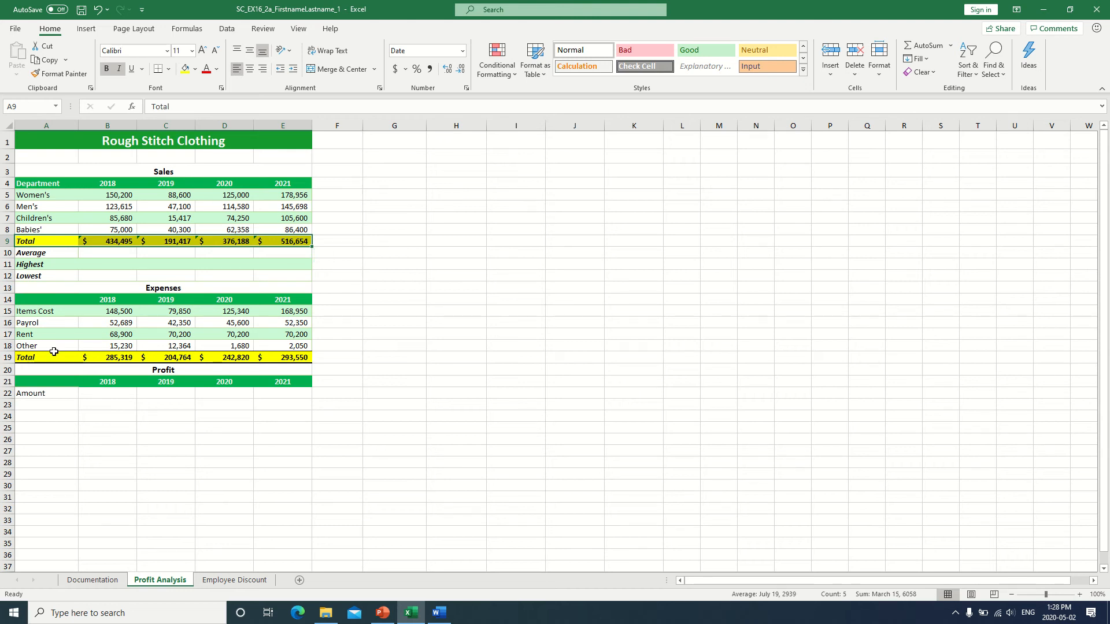
pyautogui.click(167, 264)
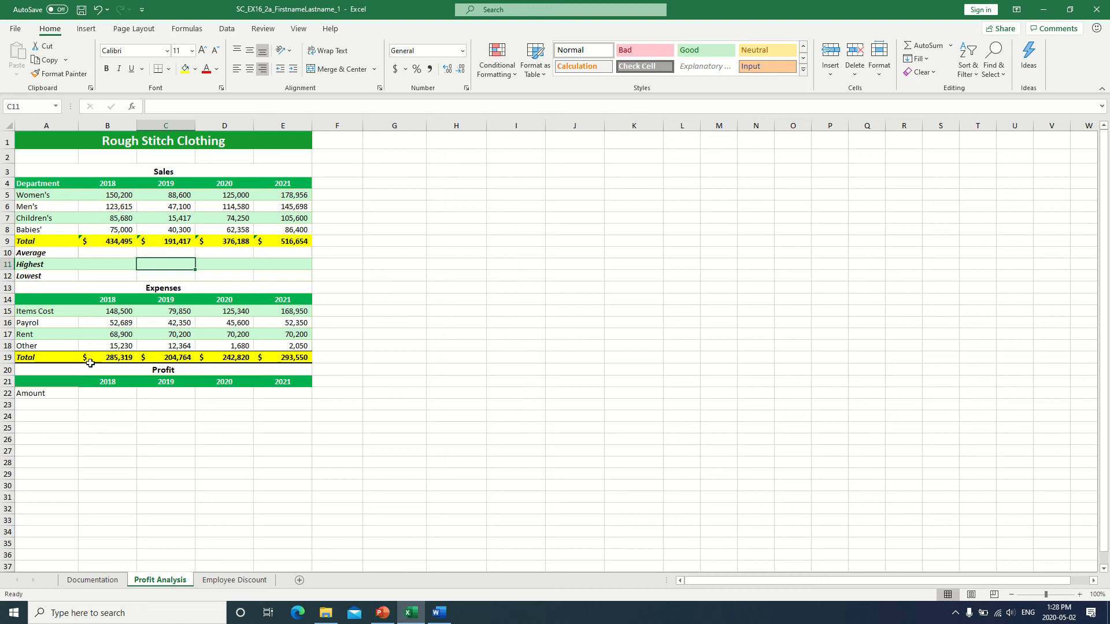
# Add a Top and Thick Bottom Border to the sales Total row A9:E9
pyautogui.moveTo(33, 240); pyautogui.dragTo(307, 240)
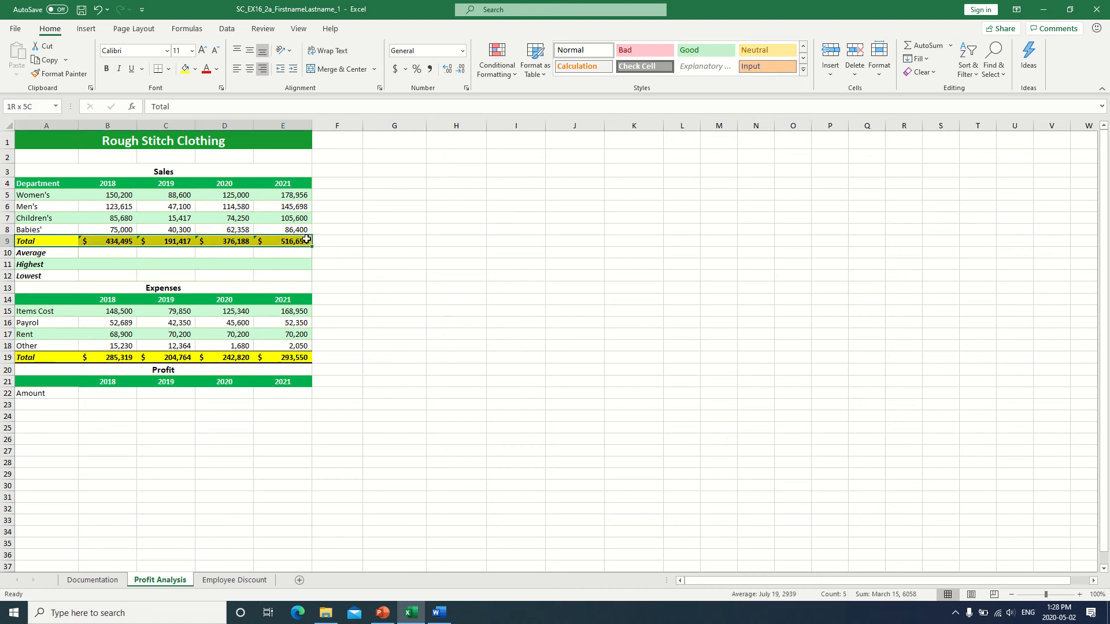
pyautogui.click(169, 69)
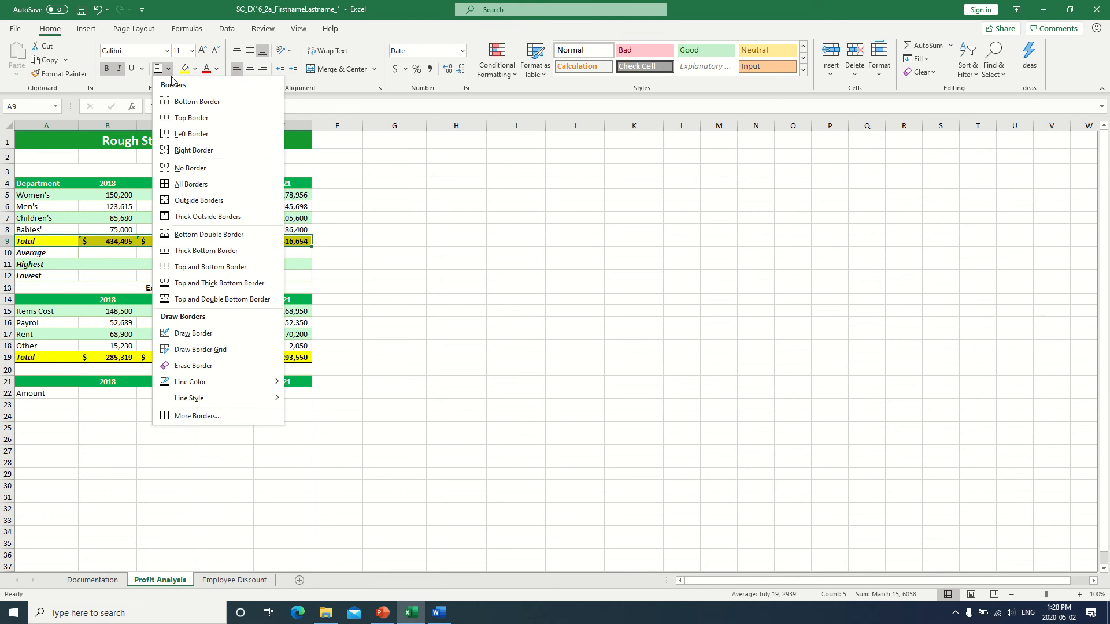
pyautogui.click(218, 283)
pyautogui.click(392, 277)
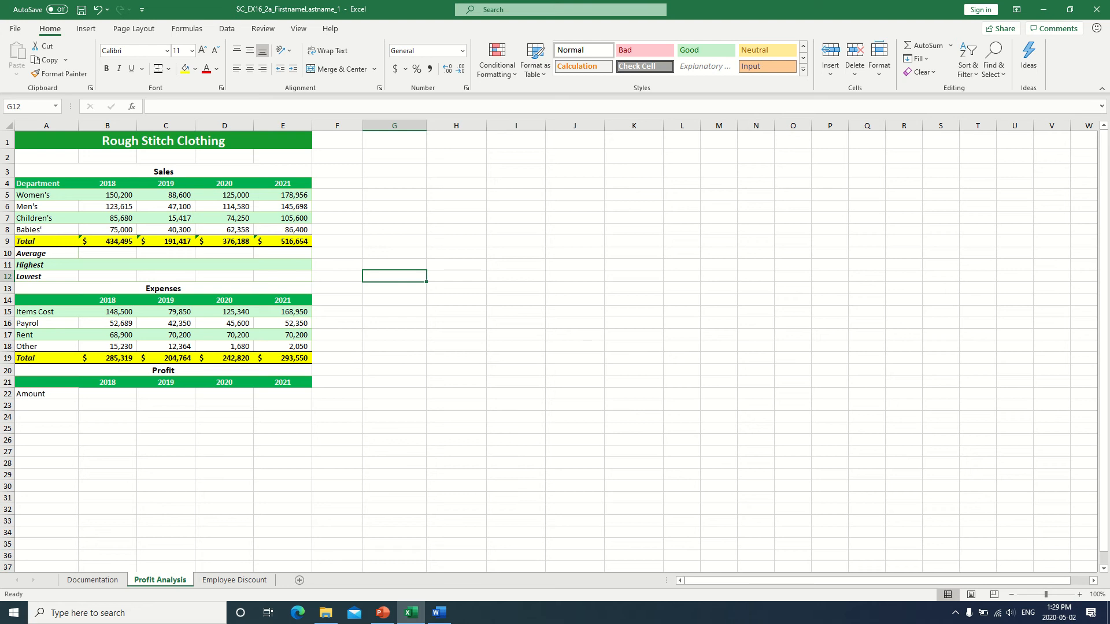
# Calculate the 2018 sales average in B10 with =AVERAGE(B5:B8) and copy the formula across to E10
pyautogui.click(108, 252)
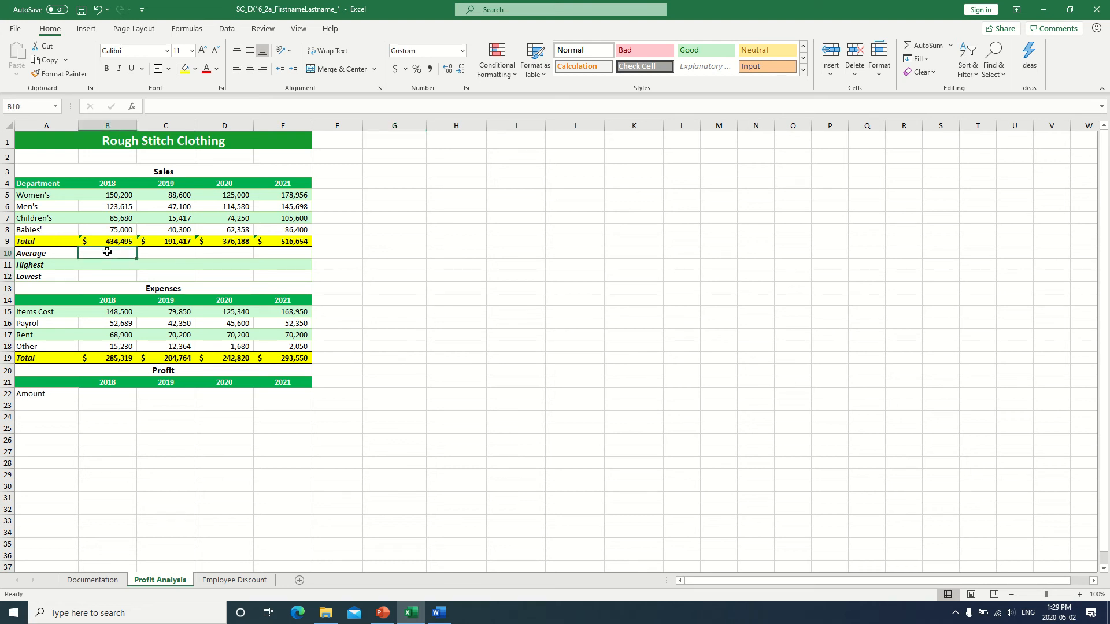
pyautogui.click(951, 46)
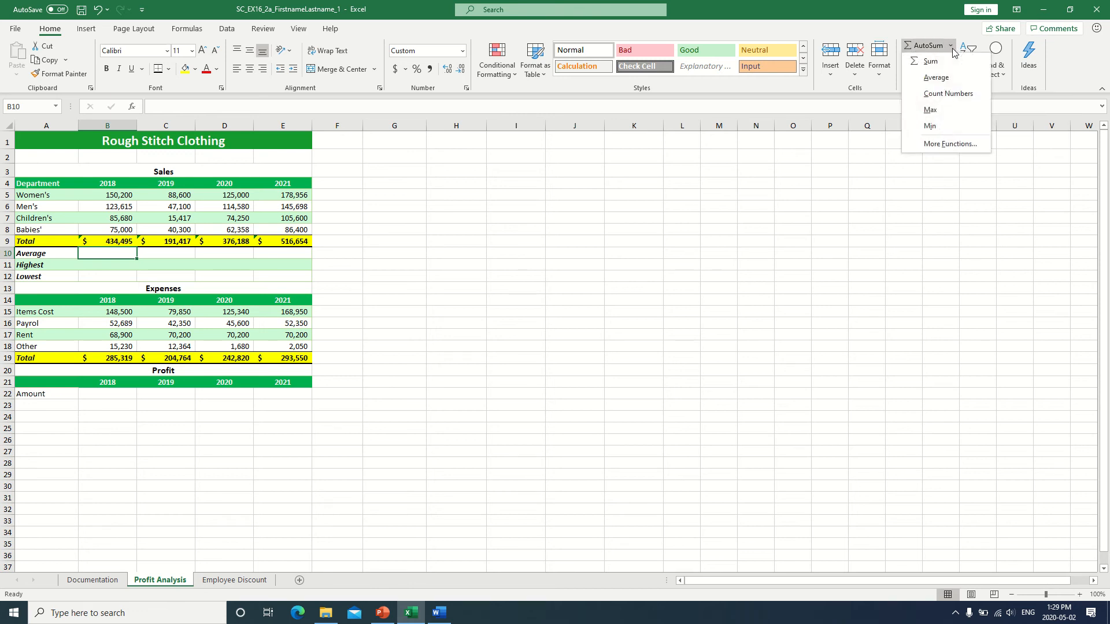
pyautogui.click(943, 82)
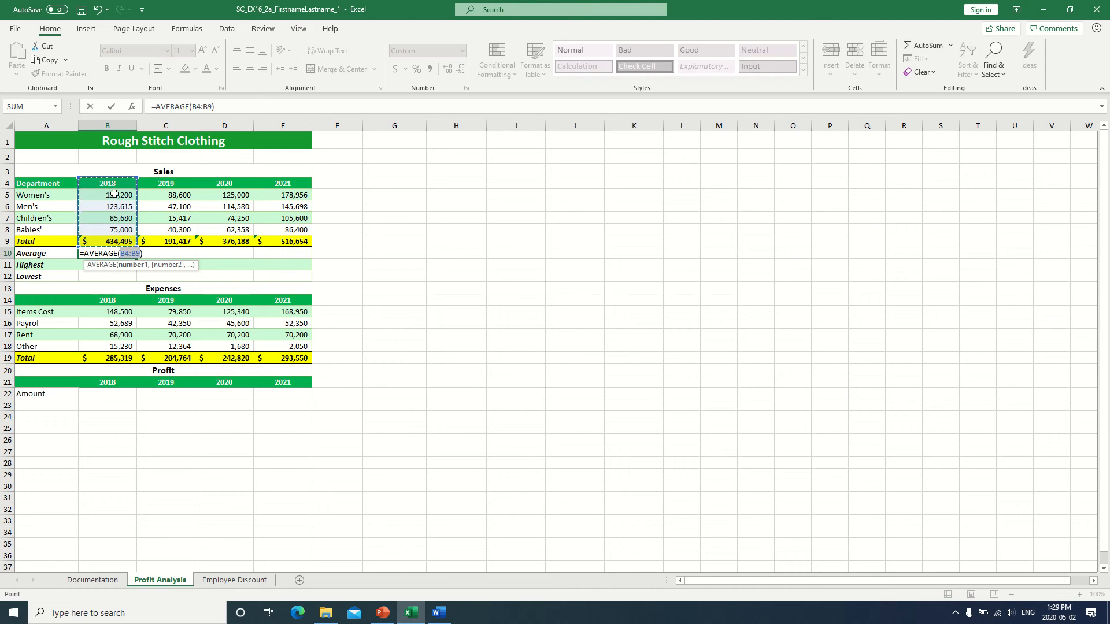
pyautogui.moveTo(114, 195); pyautogui.dragTo(115, 218)
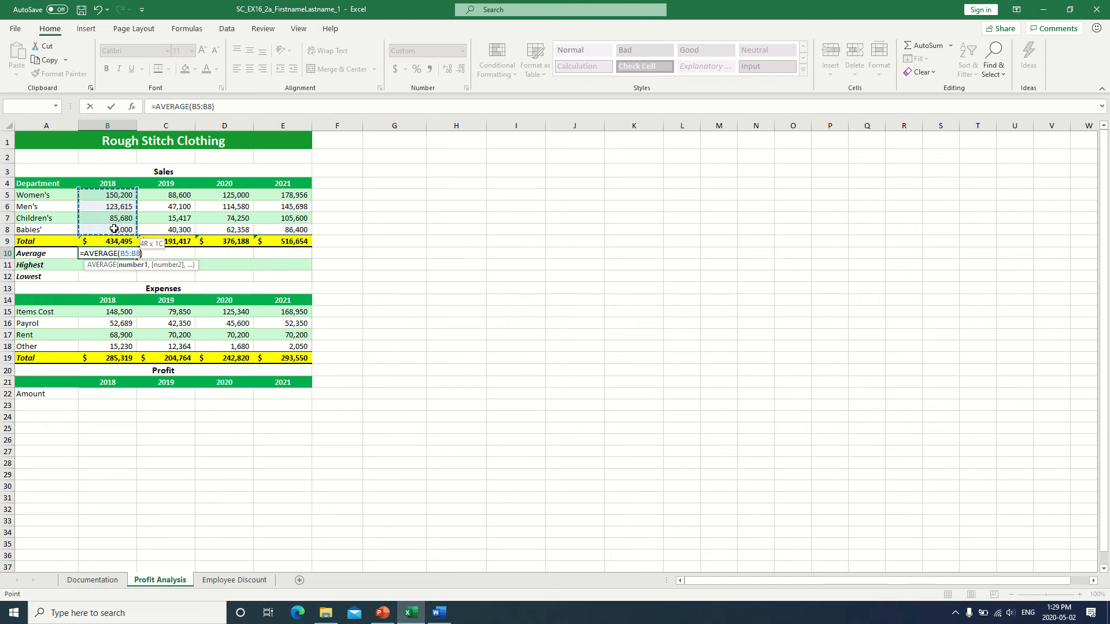
pyautogui.moveTo(113, 226); pyautogui.dragTo(114, 229)
pyautogui.click(150, 255)
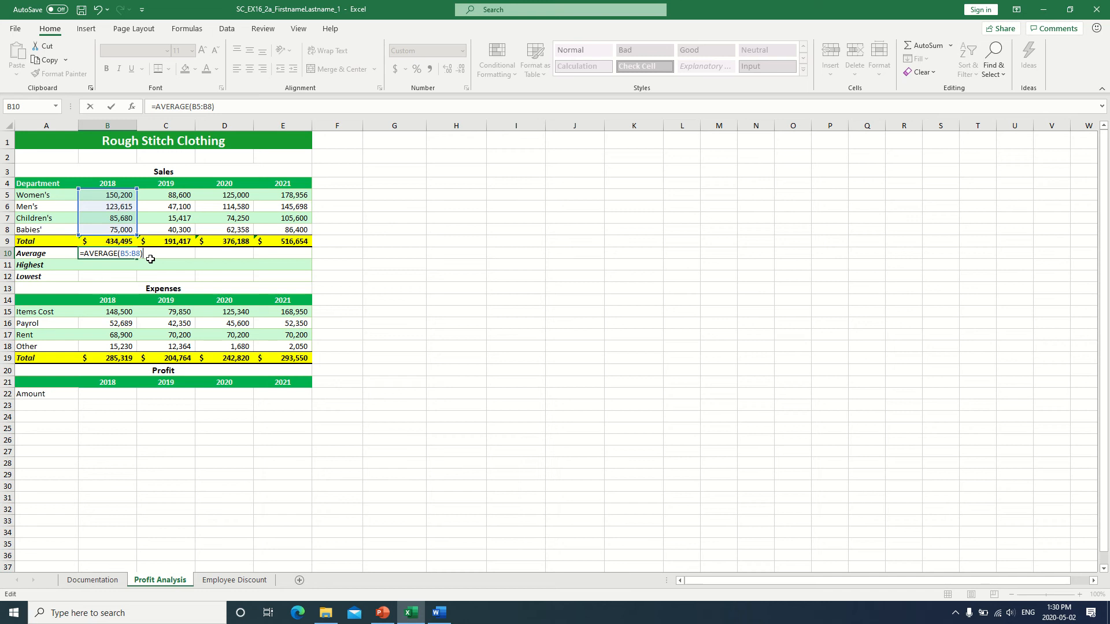
pyautogui.press('Return')
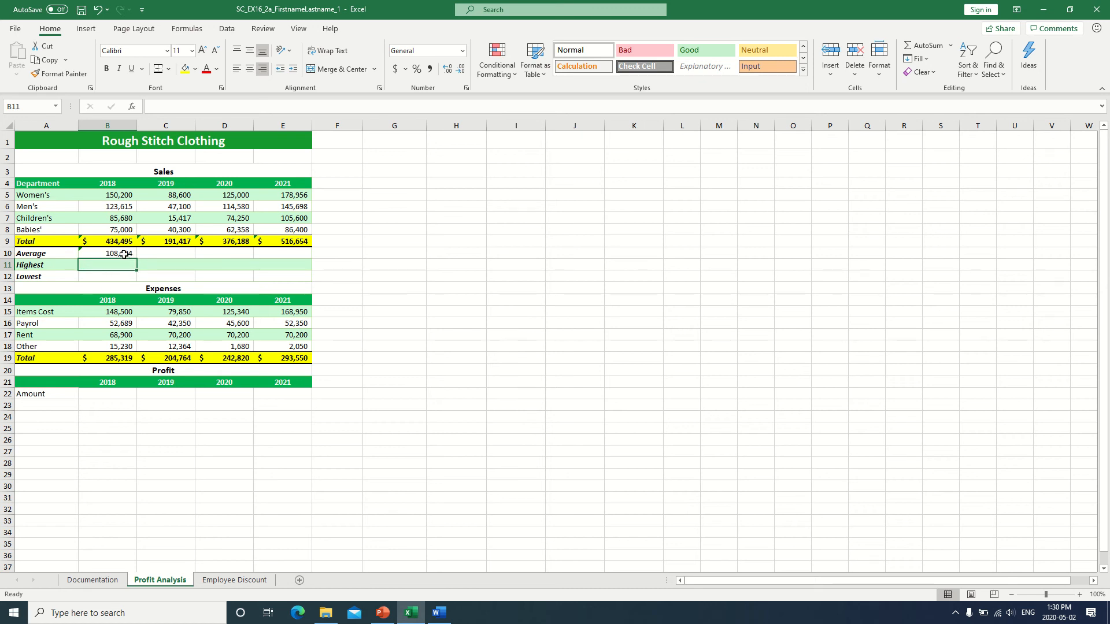
pyautogui.click(123, 255)
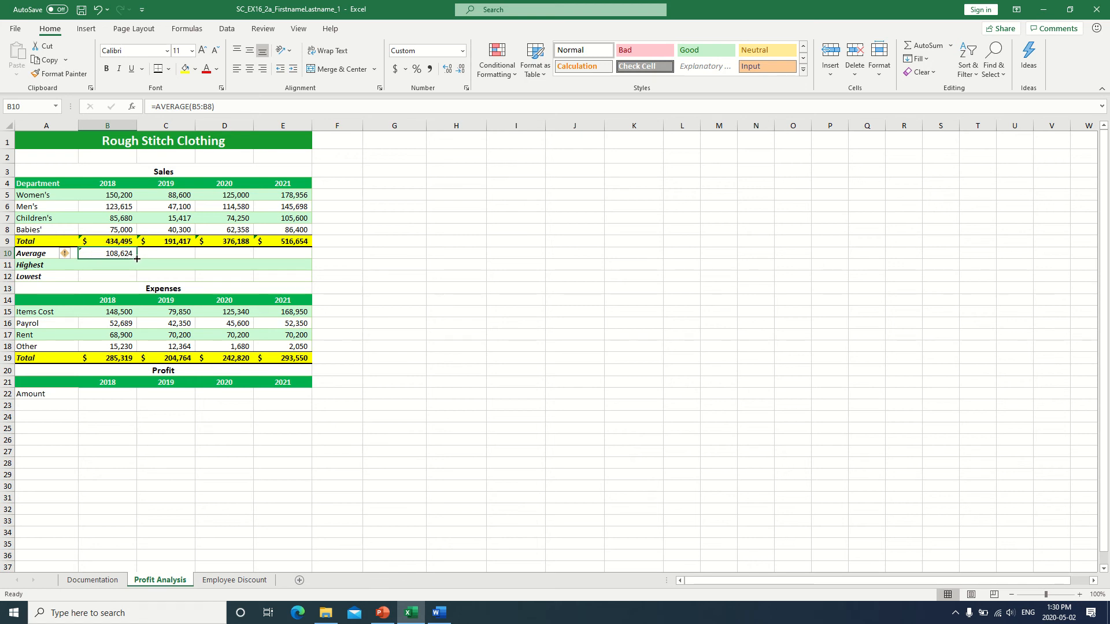
pyautogui.moveTo(137, 259); pyautogui.dragTo(313, 259)
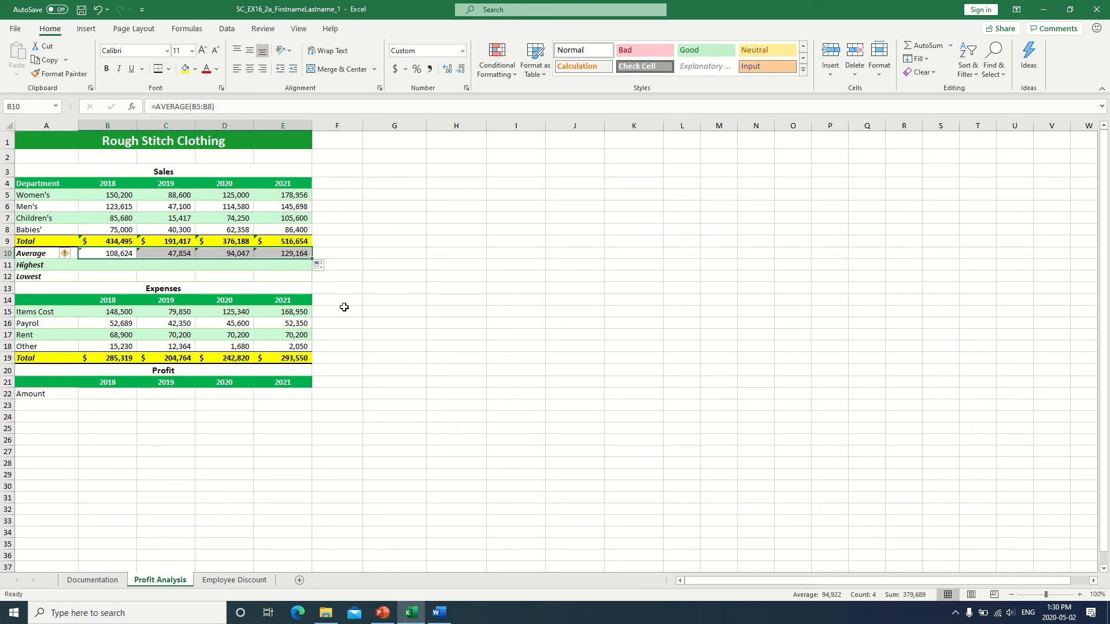
# Find the highest 2018 sales value in B11 with =MAX(B5:B8) and copy the formula across to E11
pyautogui.click(109, 266)
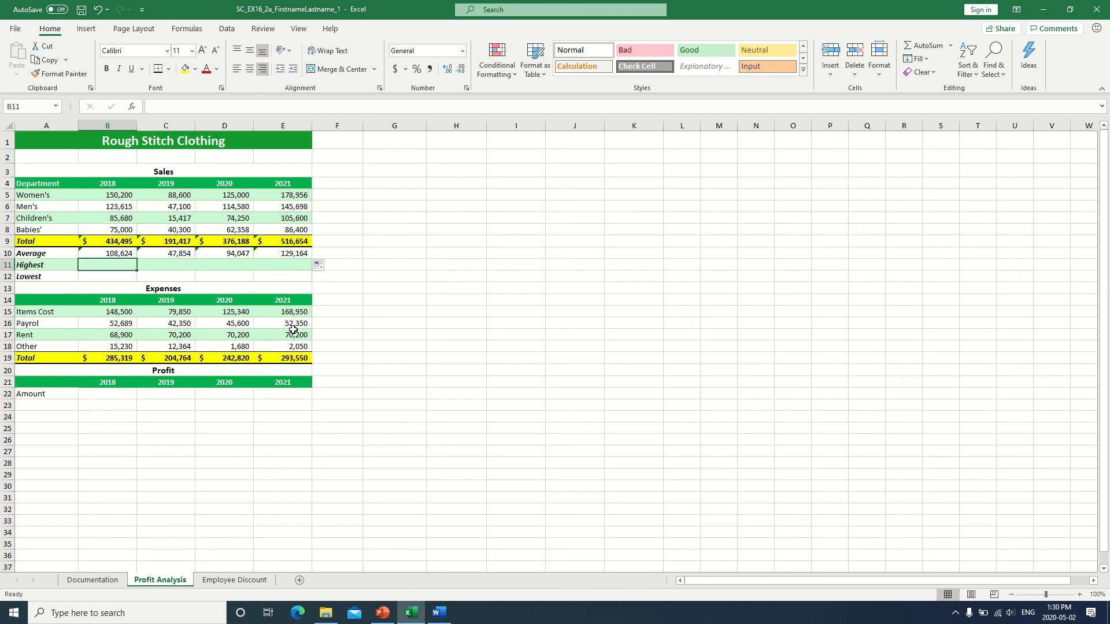
pyautogui.write('=Max')
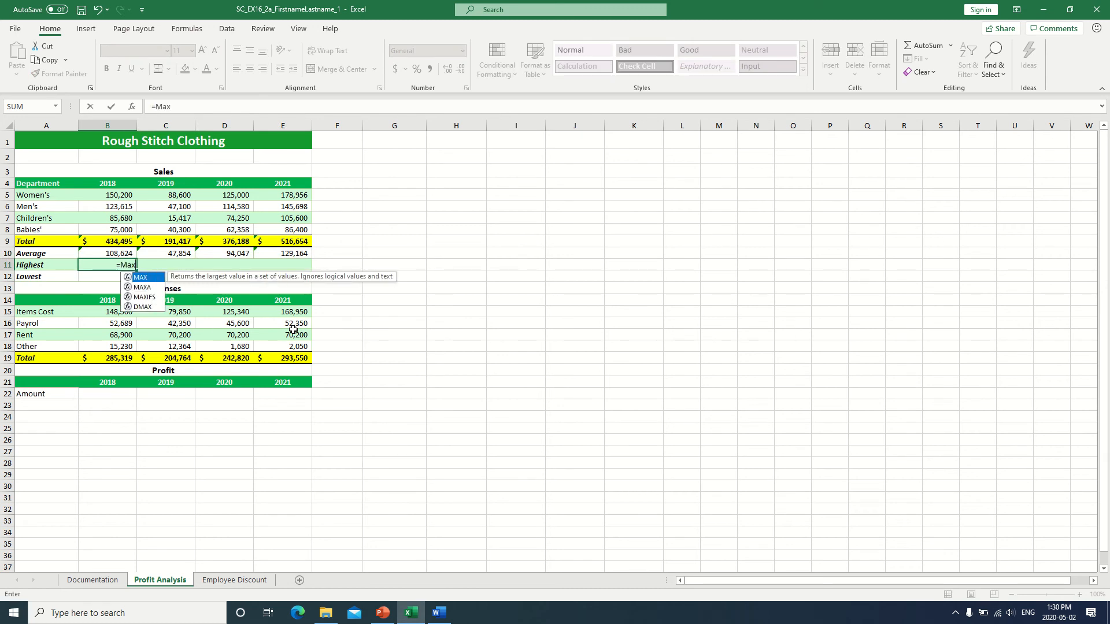
pyautogui.write('(')
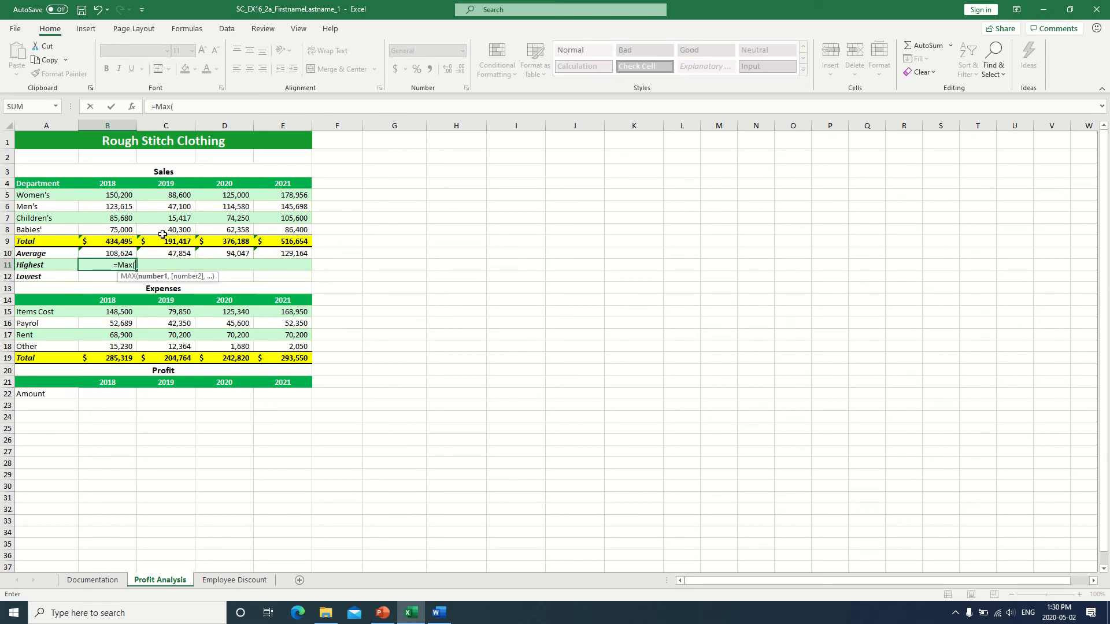
pyautogui.click(121, 193)
pyautogui.moveTo(120, 193); pyautogui.dragTo(120, 226)
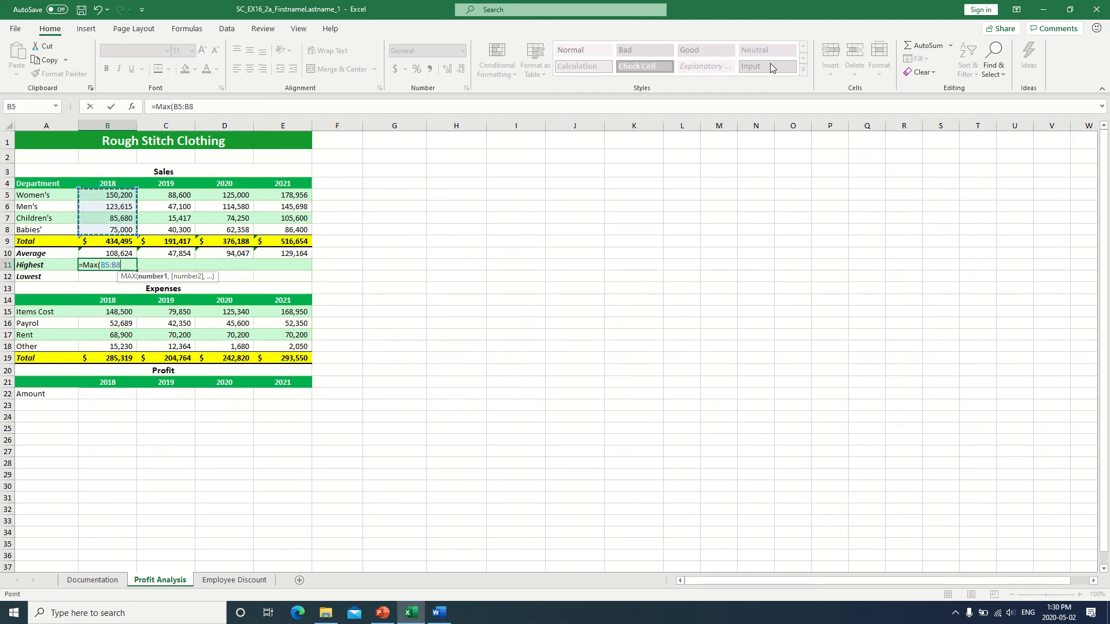
pyautogui.write(')')
pyautogui.press('Return')
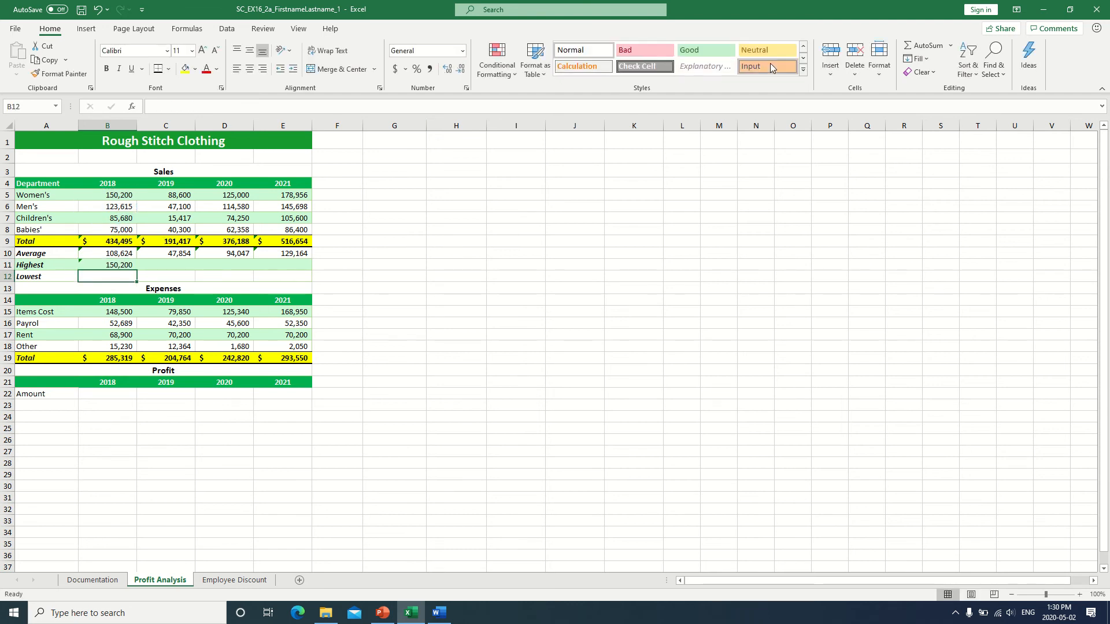
pyautogui.click(120, 266)
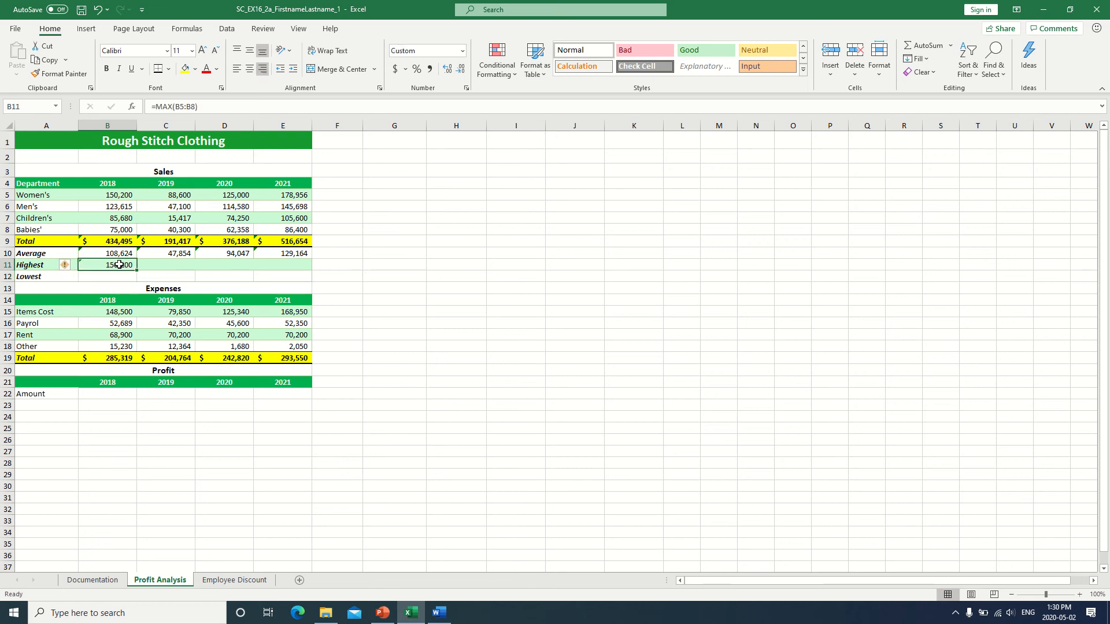
pyautogui.moveTo(137, 271); pyautogui.dragTo(295, 273)
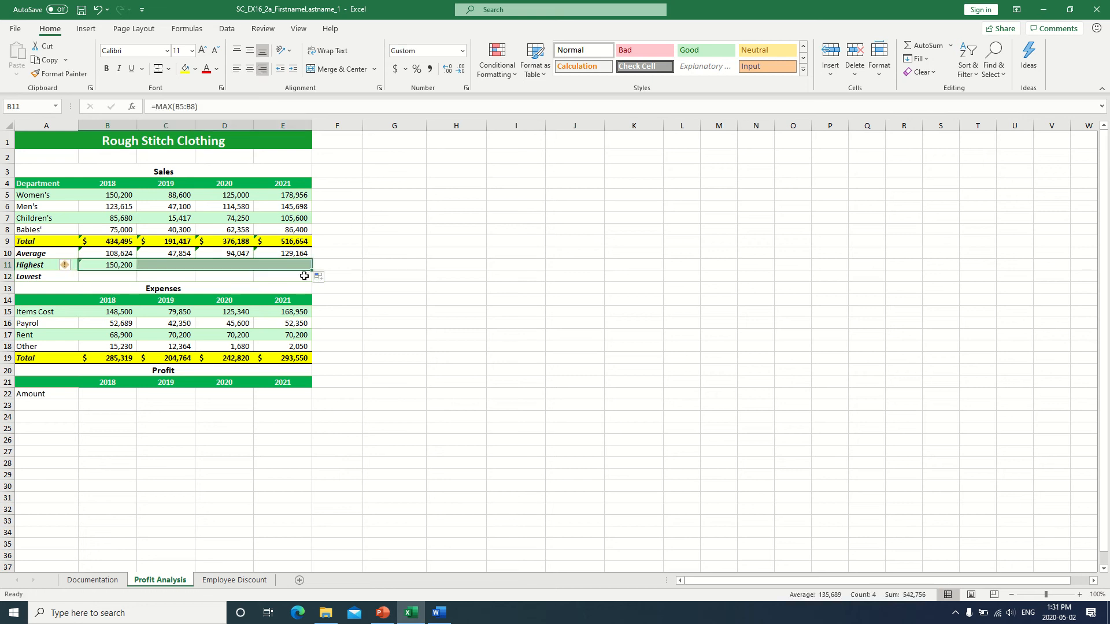
# Find the lowest 2018 sales value in B12 with =MIN(B5:B8) and copy the formula across to E12
pyautogui.click(115, 280)
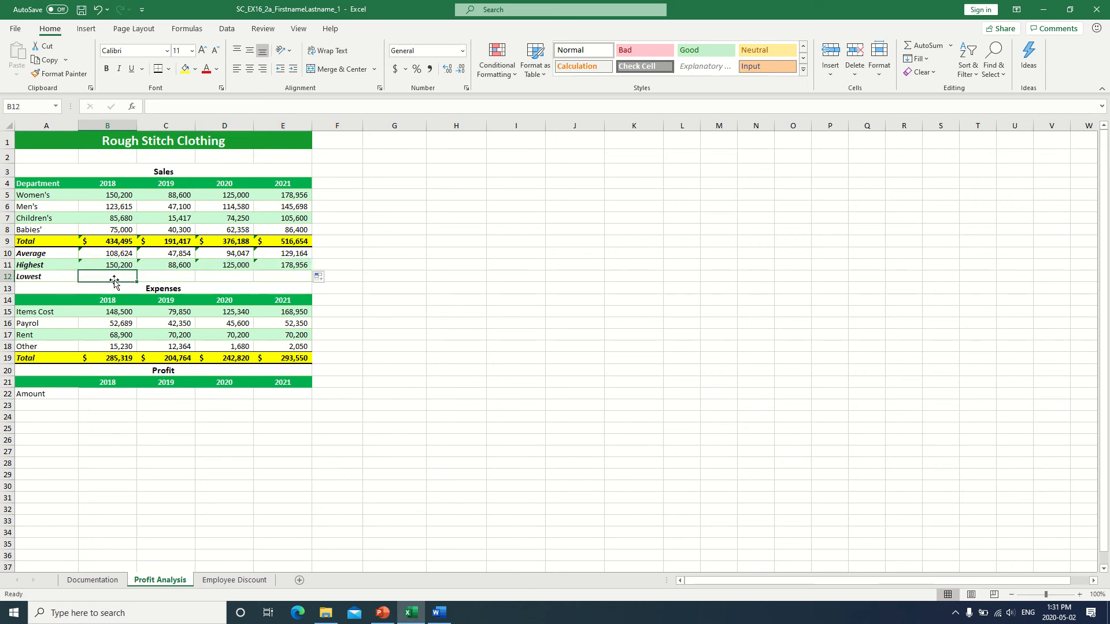
pyautogui.write('=M')
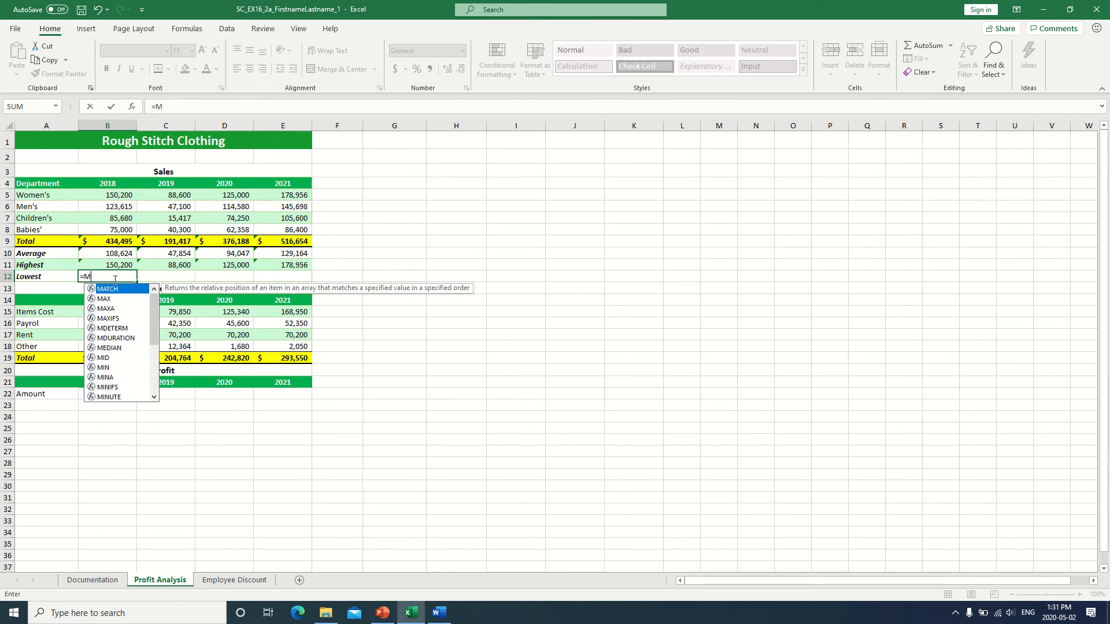
pyautogui.write('IN(')
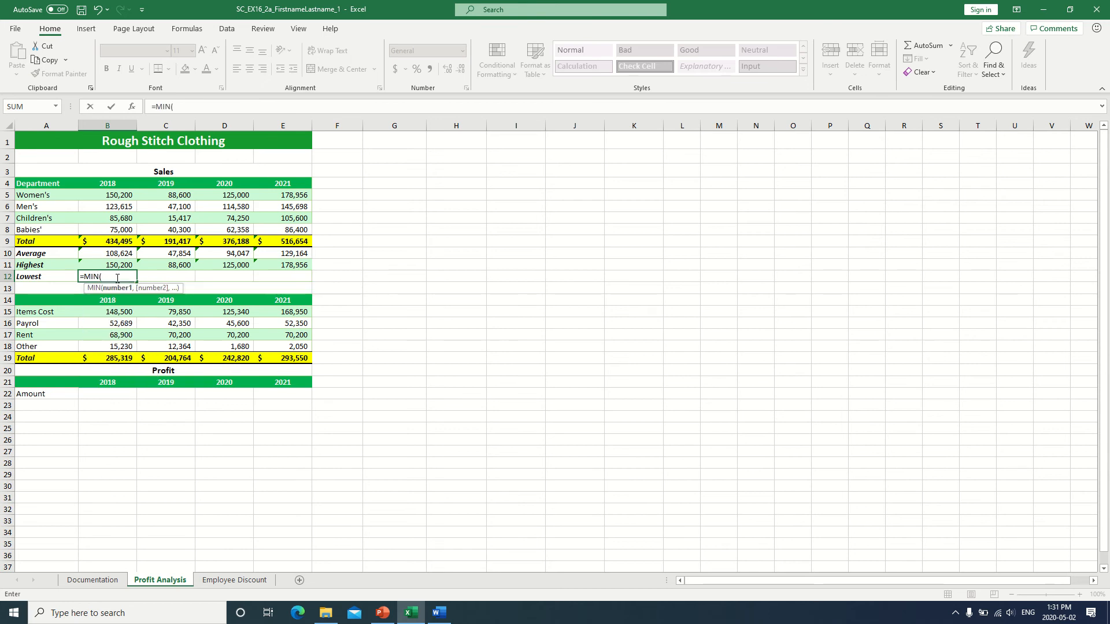
pyautogui.write('B')
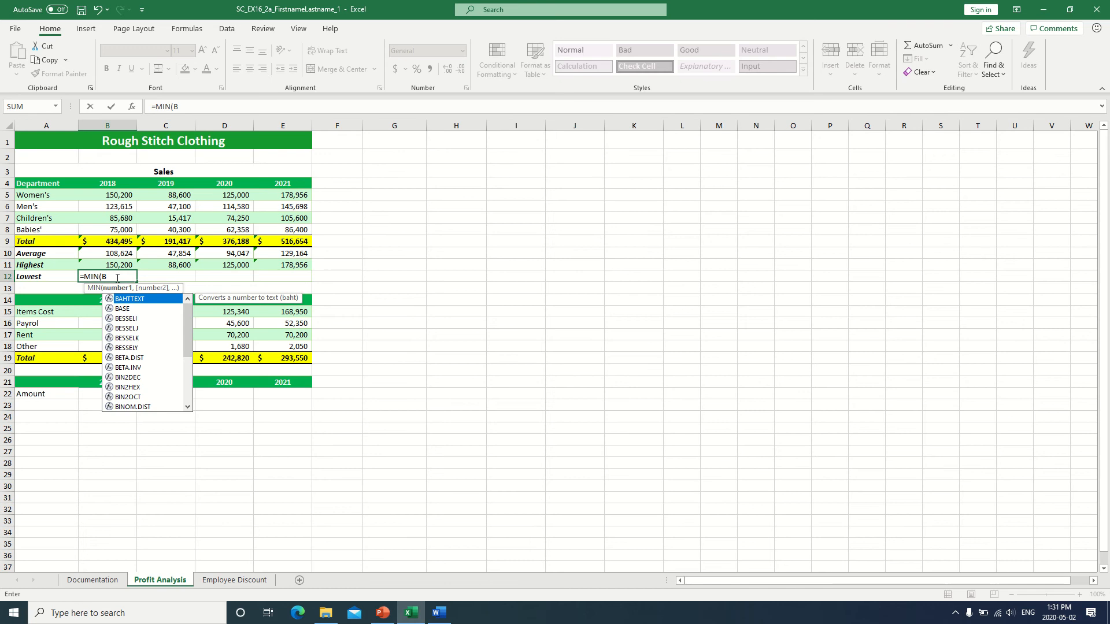
pyautogui.write('5:')
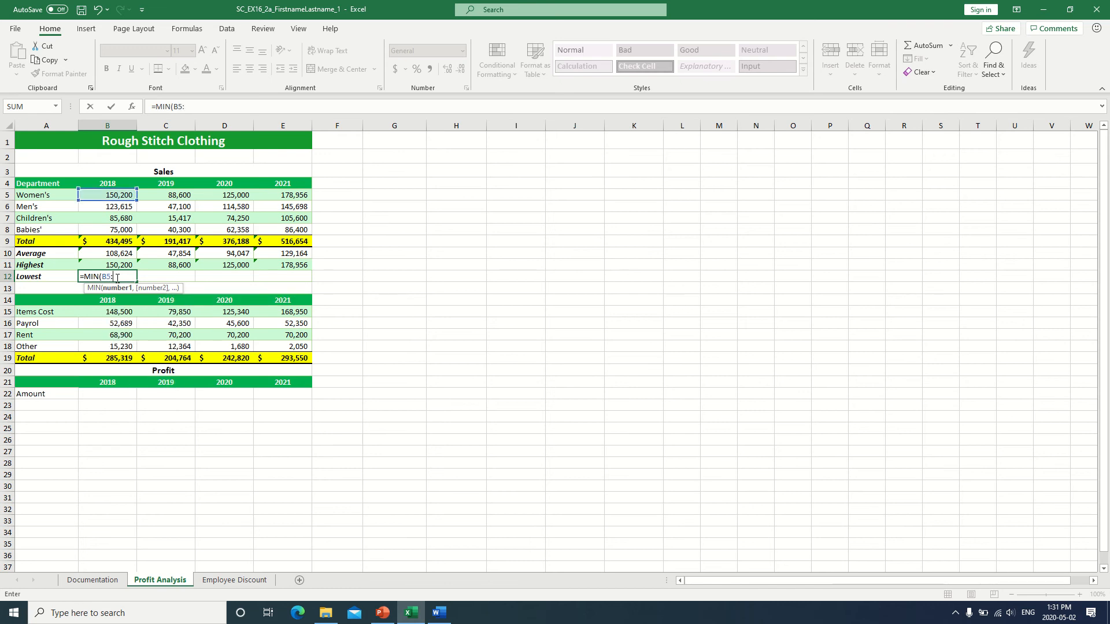
pyautogui.write('B8')
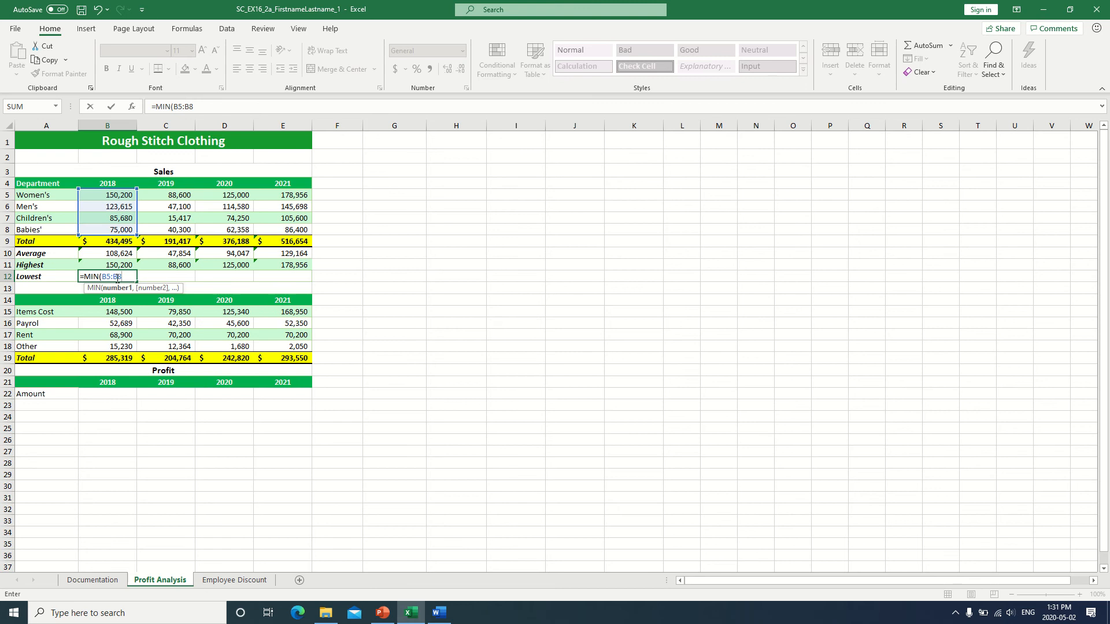
pyautogui.write(')')
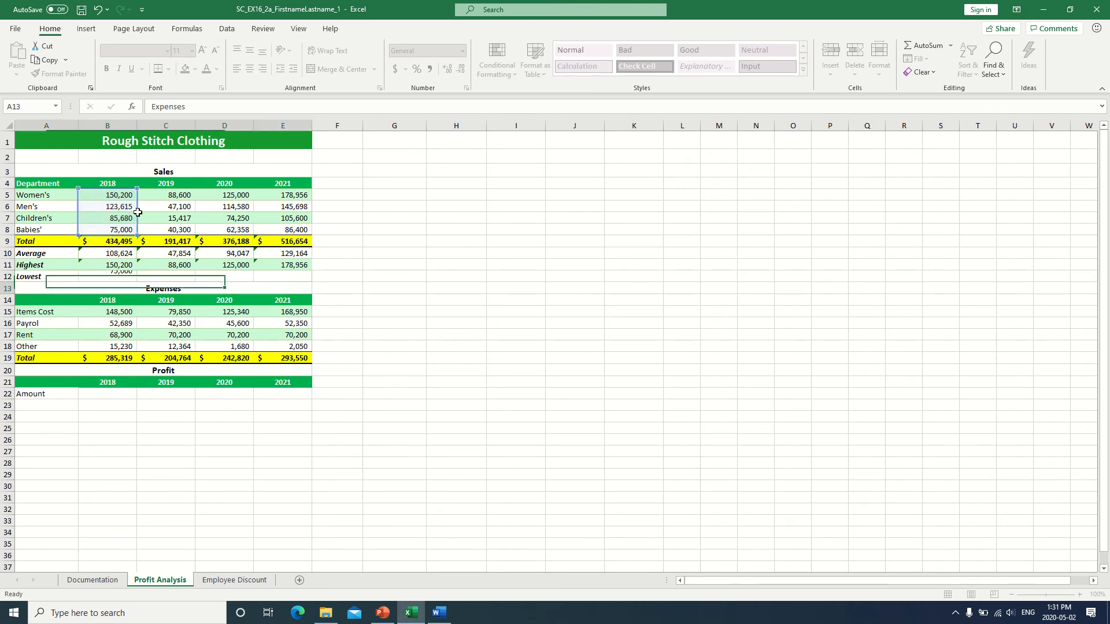
pyautogui.press('Return')
pyautogui.click(119, 277)
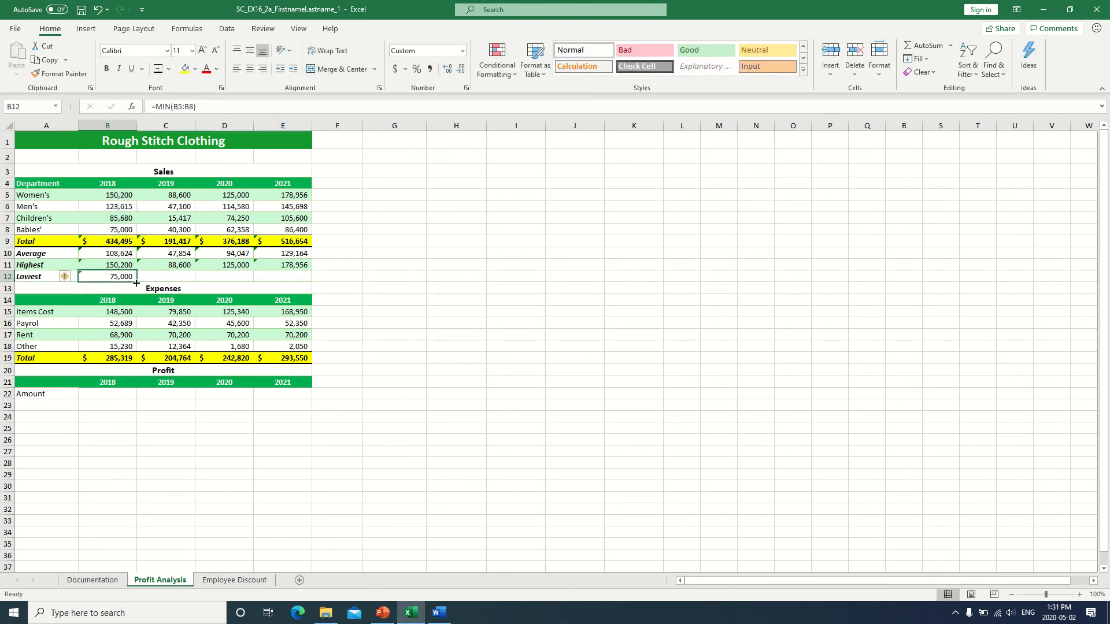
pyautogui.moveTo(137, 281); pyautogui.dragTo(309, 279)
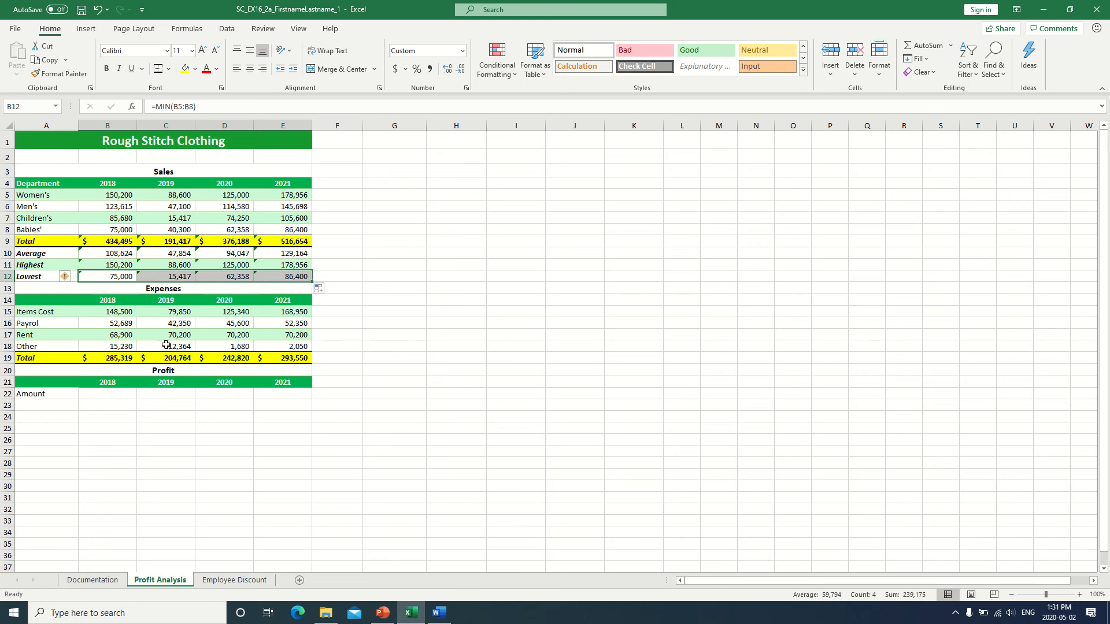
# Calculate the 2018 profit amount in B22 with =B9-B19 and copy the formula across to E22
pyautogui.click(109, 398)
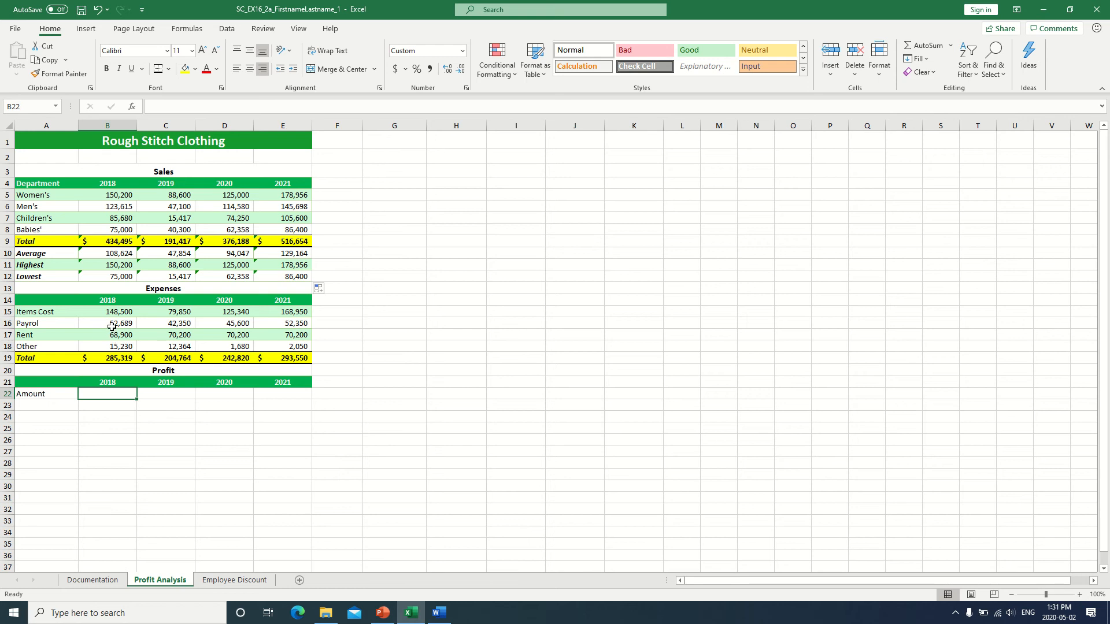
pyautogui.write('=')
pyautogui.press('ctrl')
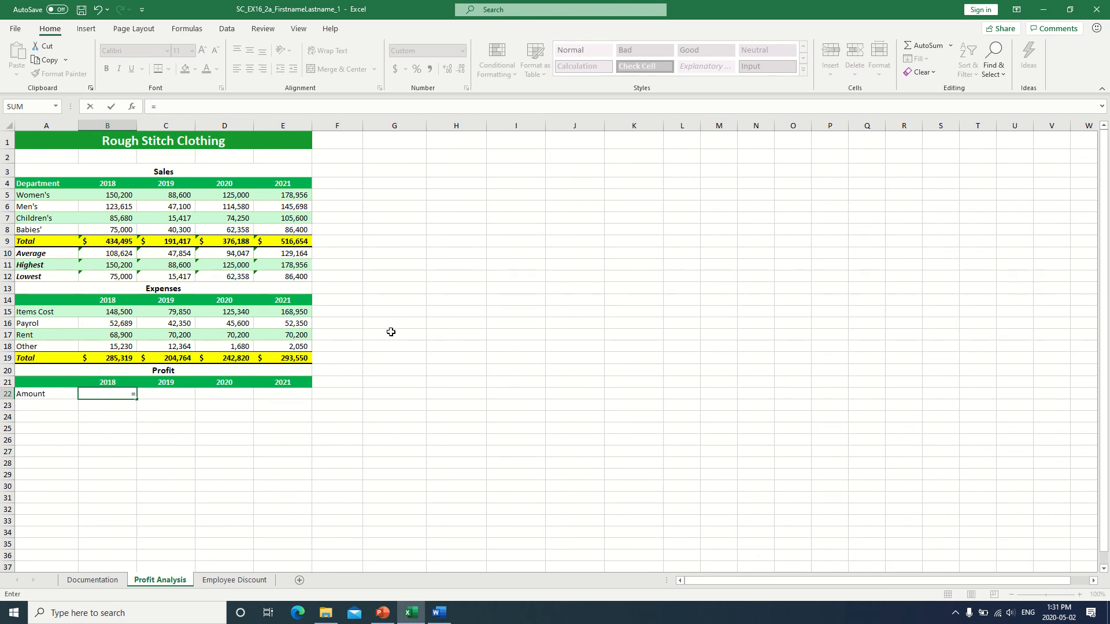
pyautogui.write('B9')
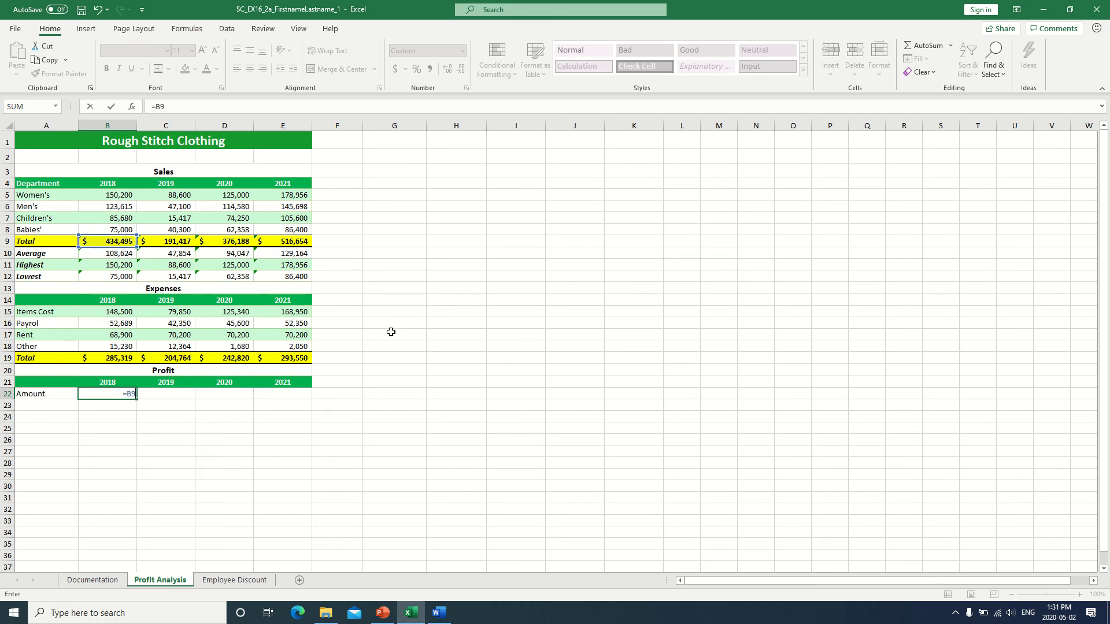
pyautogui.write('-B')
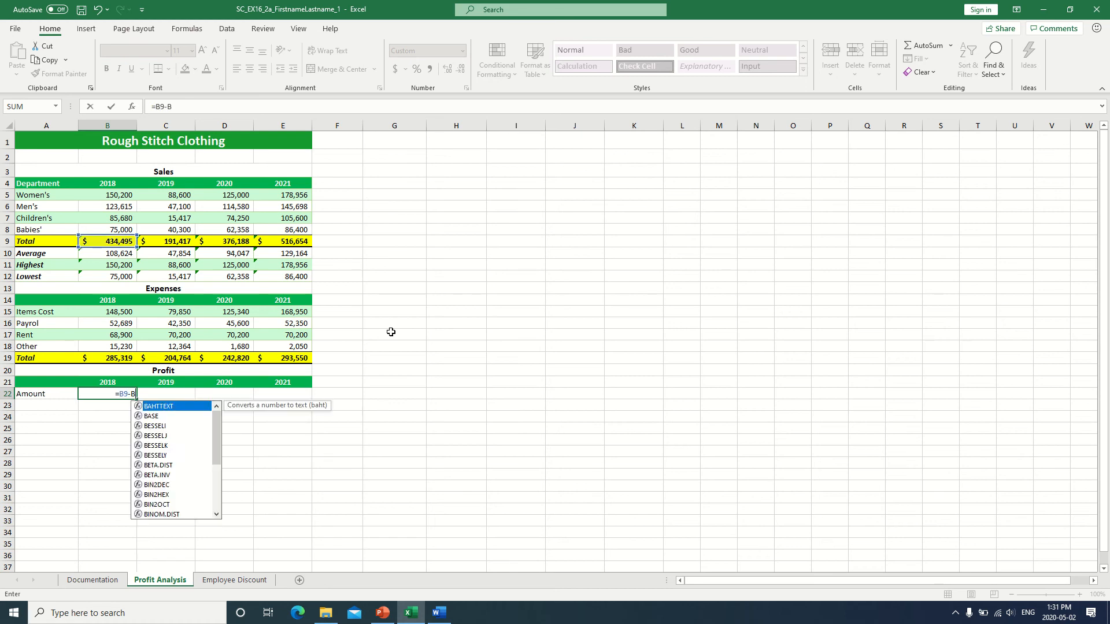
pyautogui.write('19')
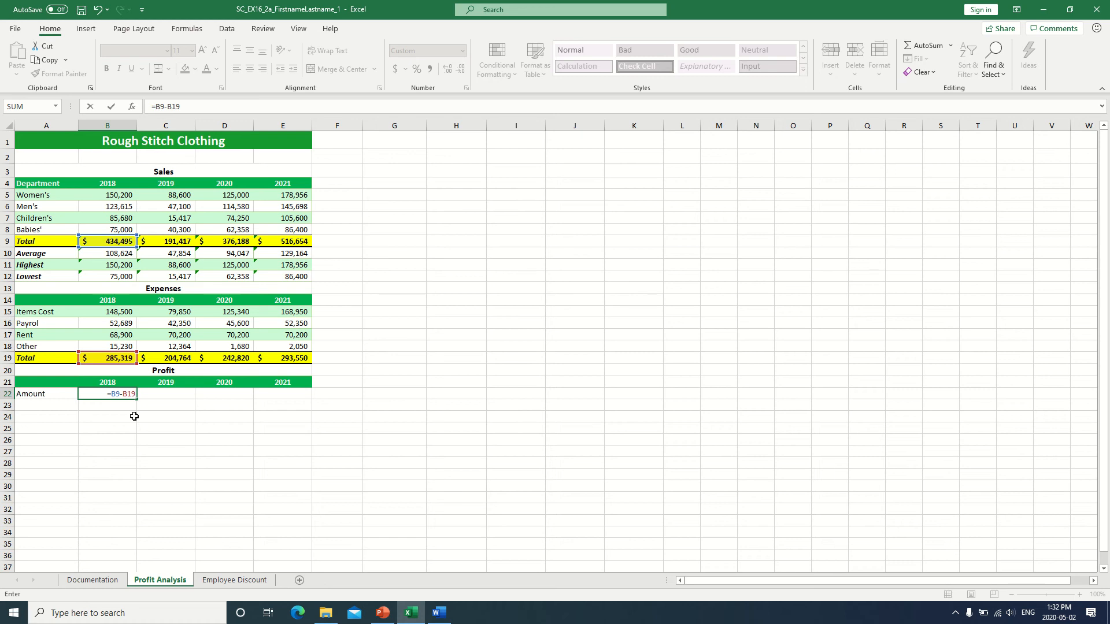
pyautogui.press('Return')
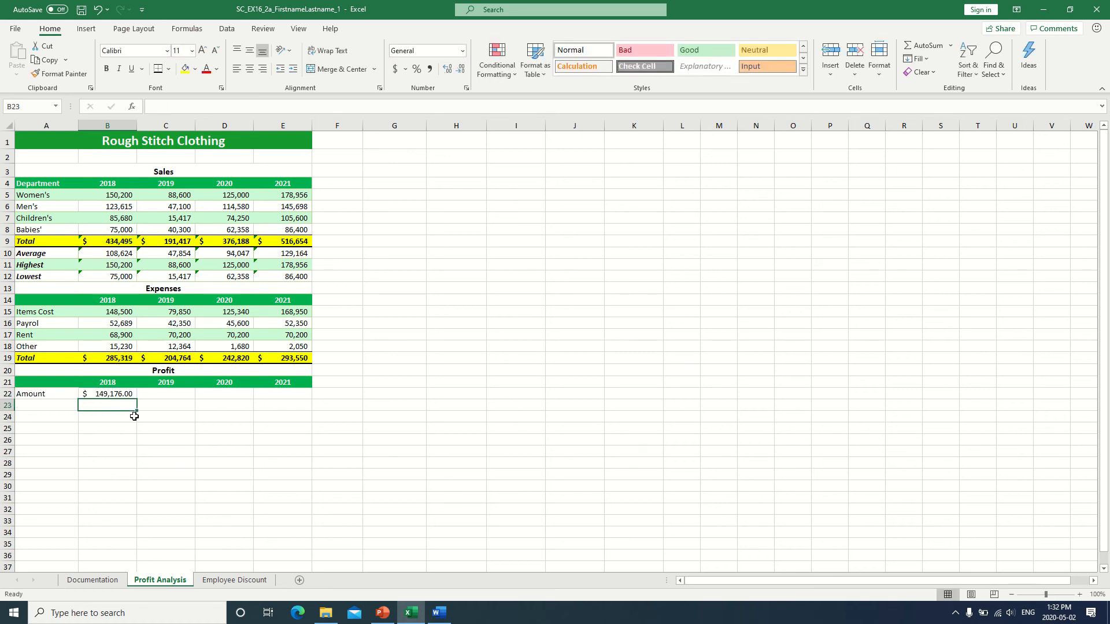
pyautogui.click(101, 393)
pyautogui.moveTo(137, 400); pyautogui.dragTo(309, 401)
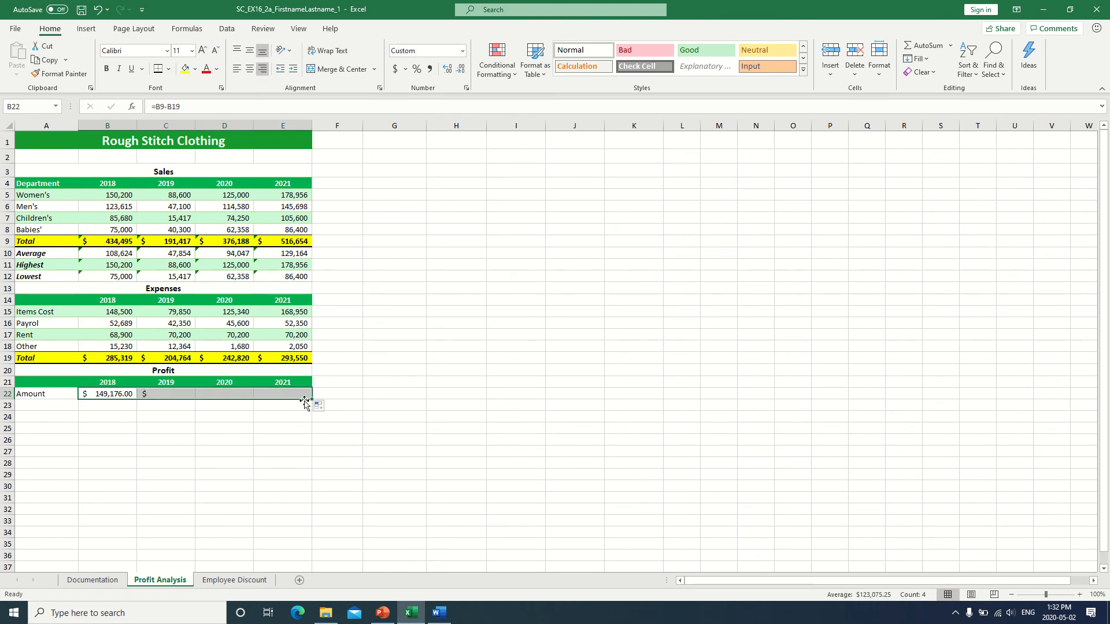
pyautogui.click(233, 427)
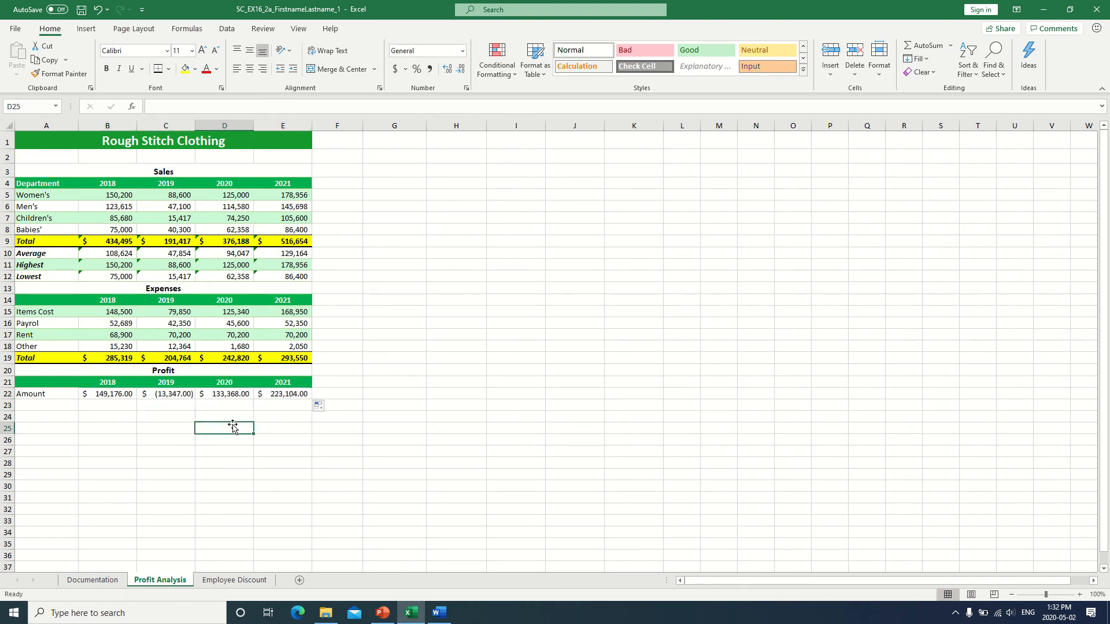
# Check the yearly profit amounts and their subtraction formulas in B22:E22
pyautogui.click(167, 394)
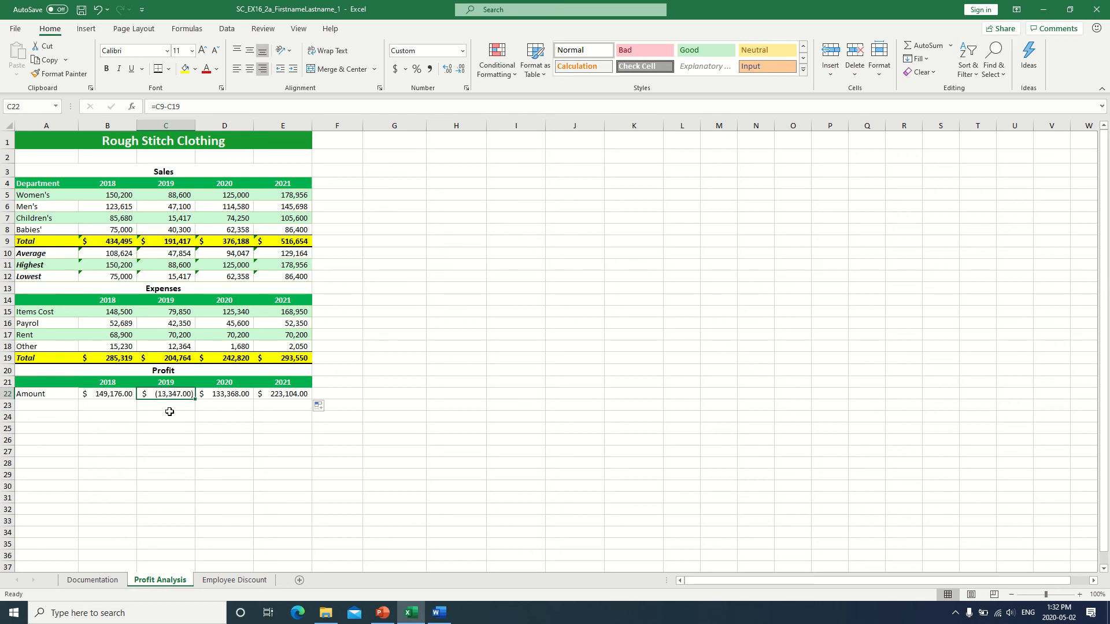
pyautogui.click(235, 393)
pyautogui.click(289, 394)
pyautogui.click(114, 395)
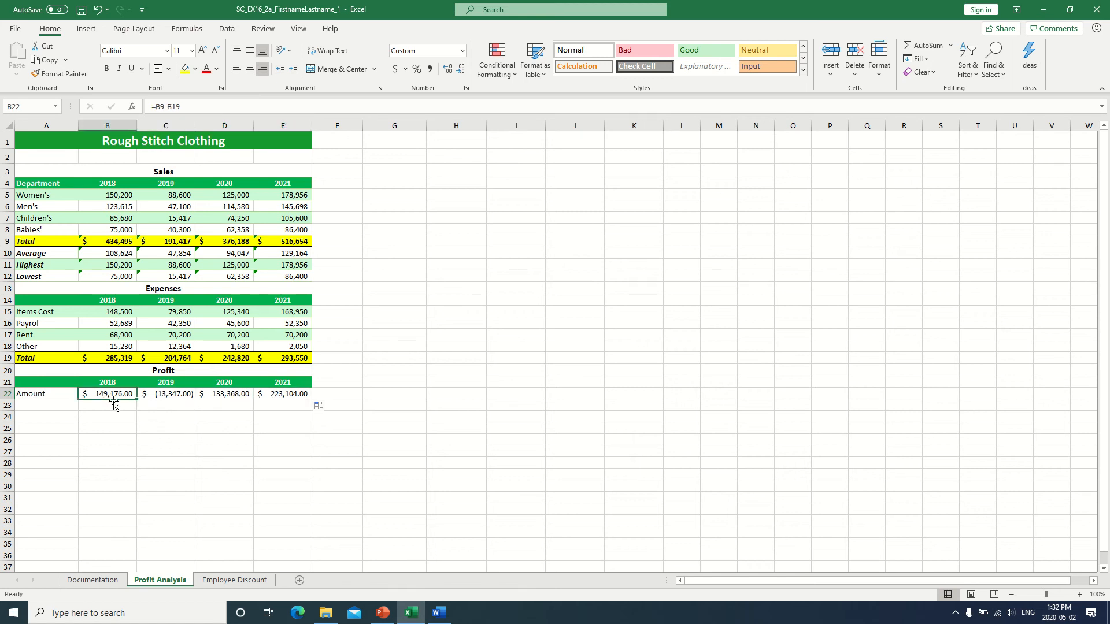
pyautogui.click(231, 397)
pyautogui.click(168, 394)
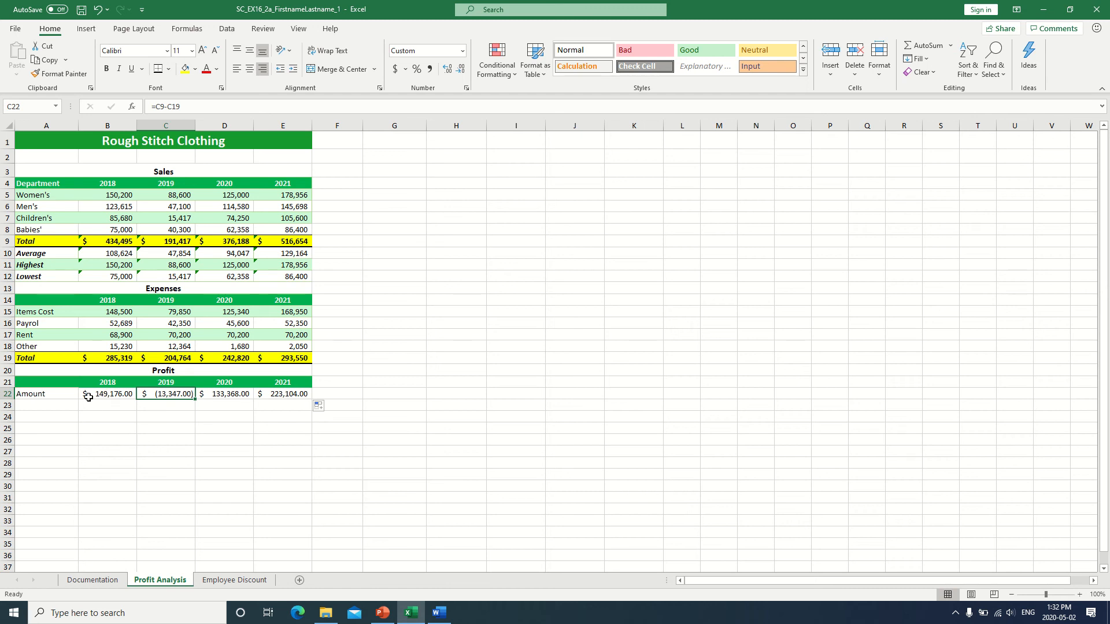
# Start a conditional formatting rule for profit amounts B22:E22 that formats only cells with a value less than 0
pyautogui.moveTo(88, 398); pyautogui.dragTo(307, 398)
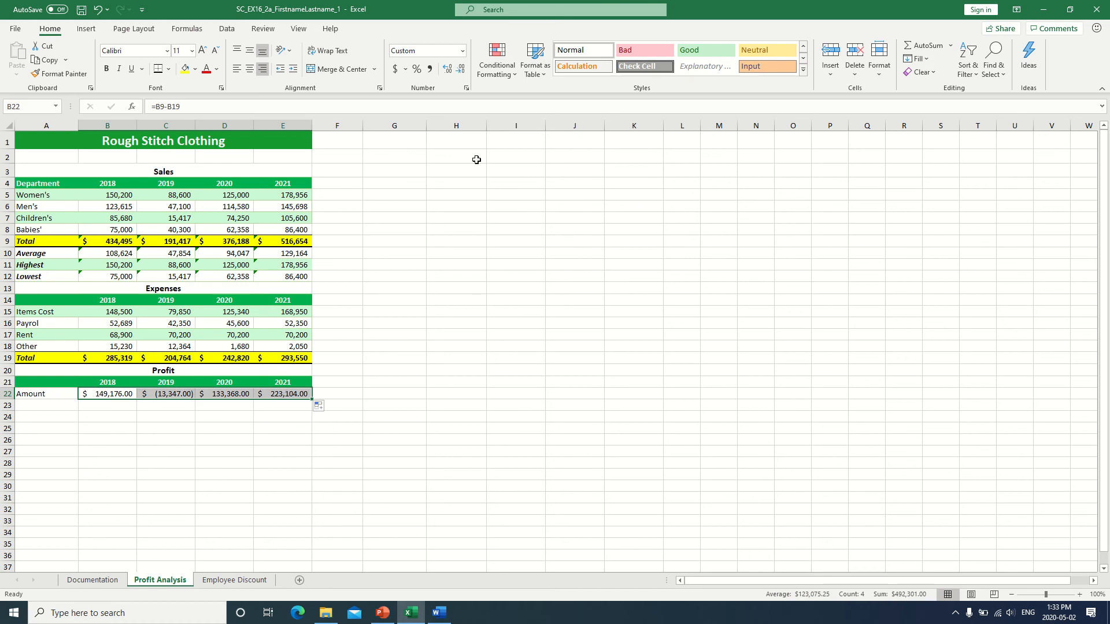
pyautogui.click(516, 70)
pyautogui.click(516, 70)
pyautogui.click(517, 71)
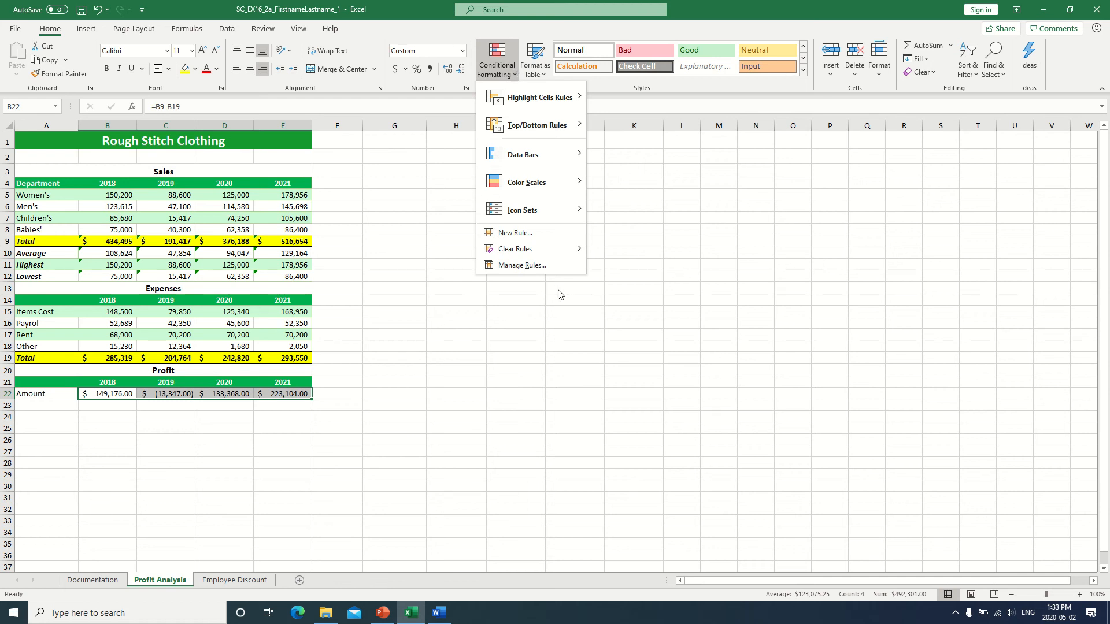
pyautogui.click(527, 233)
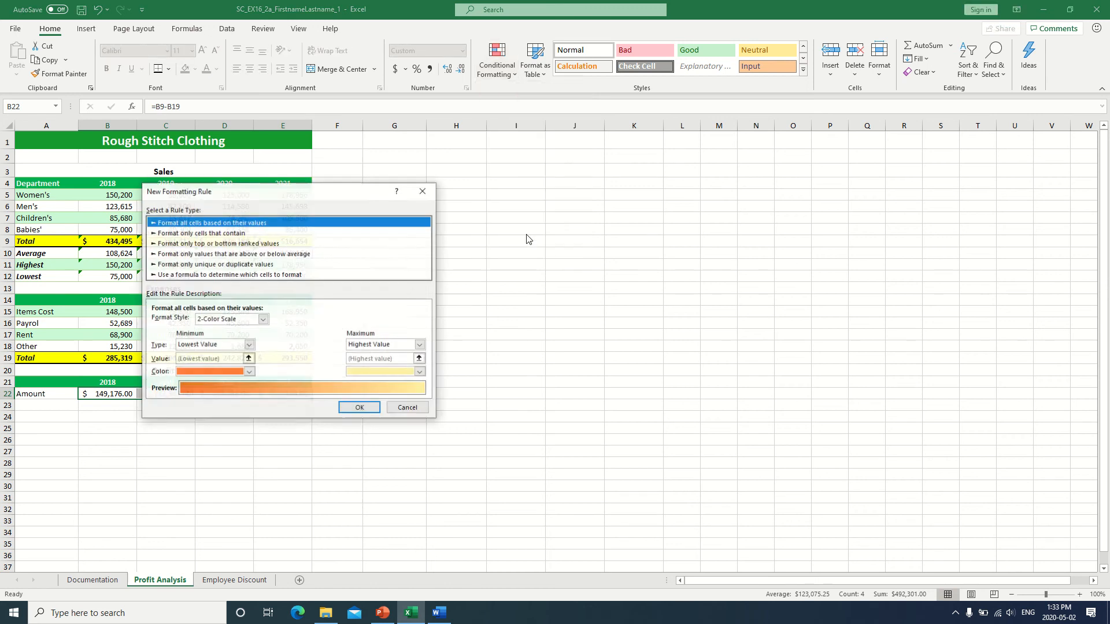
pyautogui.moveTo(361, 193); pyautogui.dragTo(569, 197)
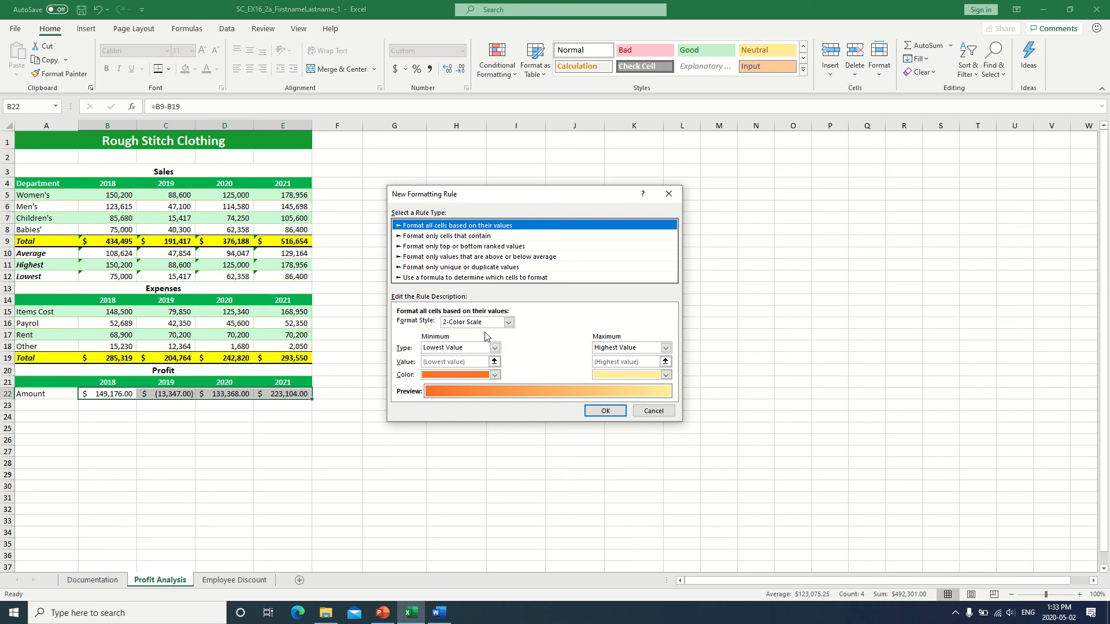
pyautogui.click(450, 237)
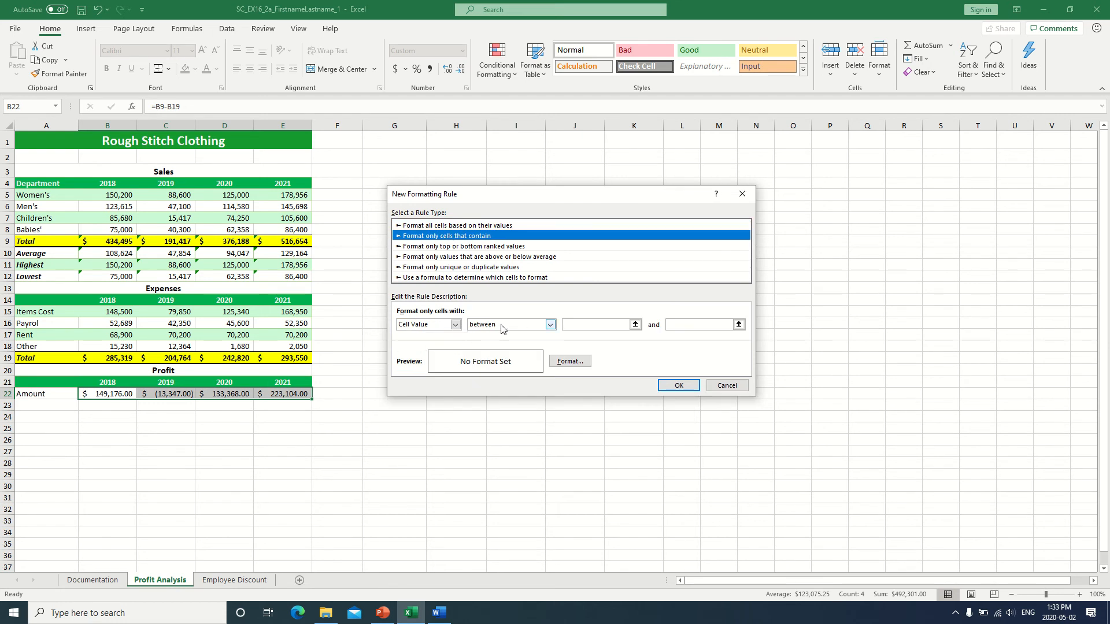
pyautogui.click(550, 324)
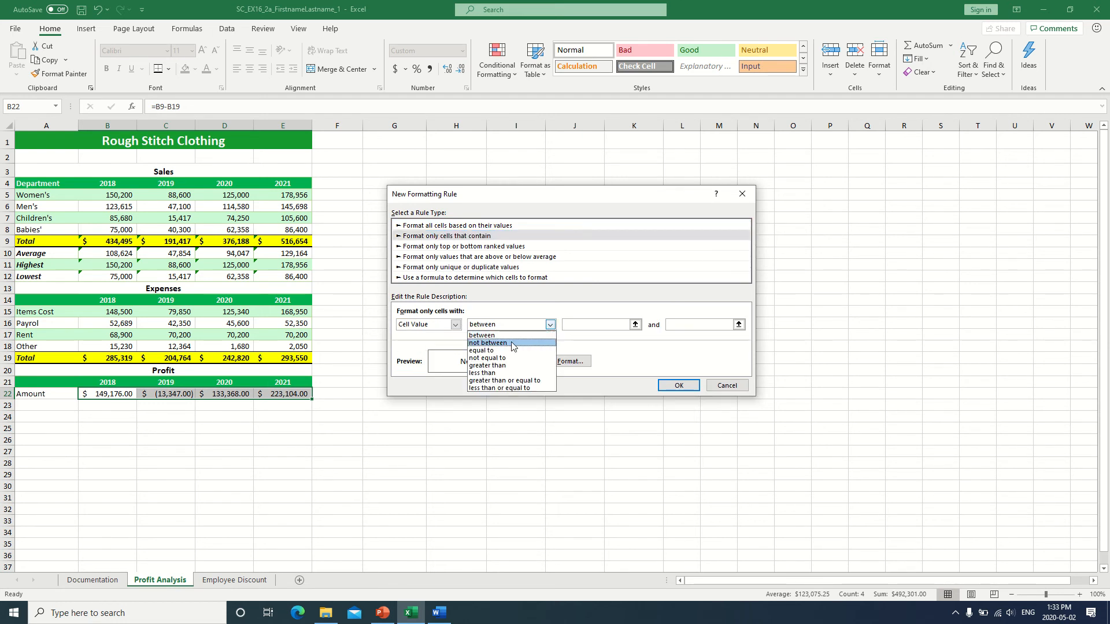
pyautogui.click(505, 373)
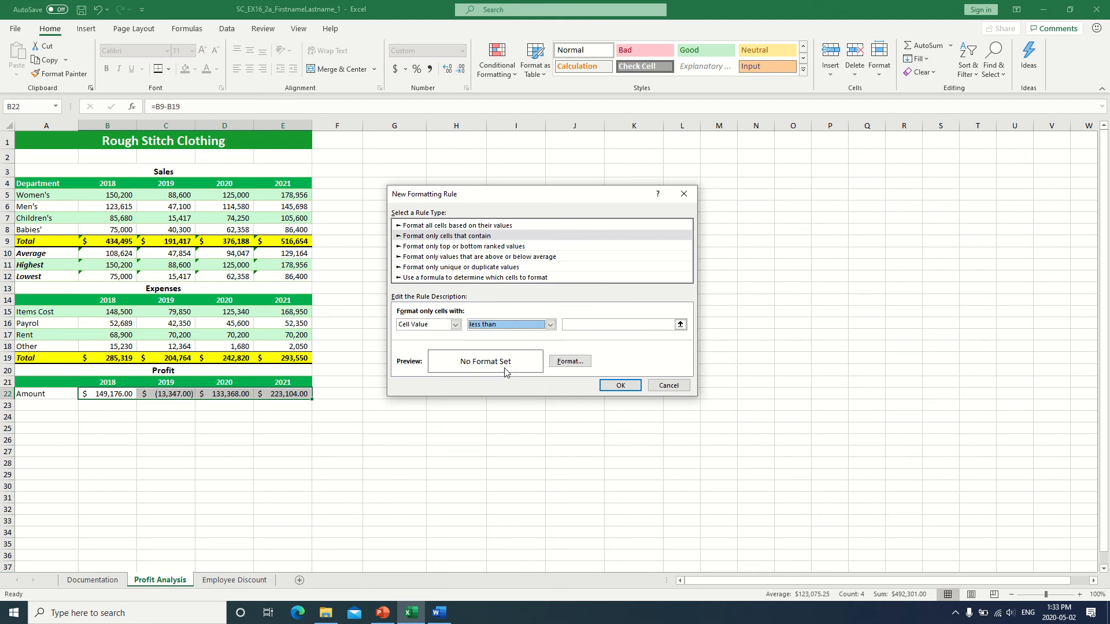
pyautogui.click(616, 325)
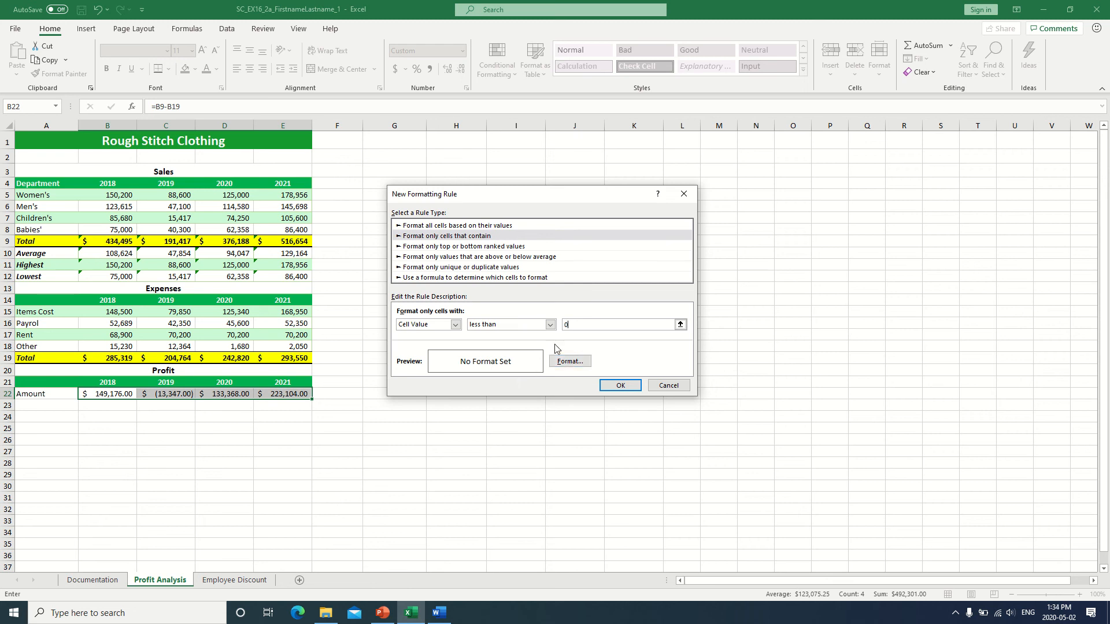
# Give the less-than-0 rule a red background fill and apply it to the profit amounts
pyautogui.click(566, 363)
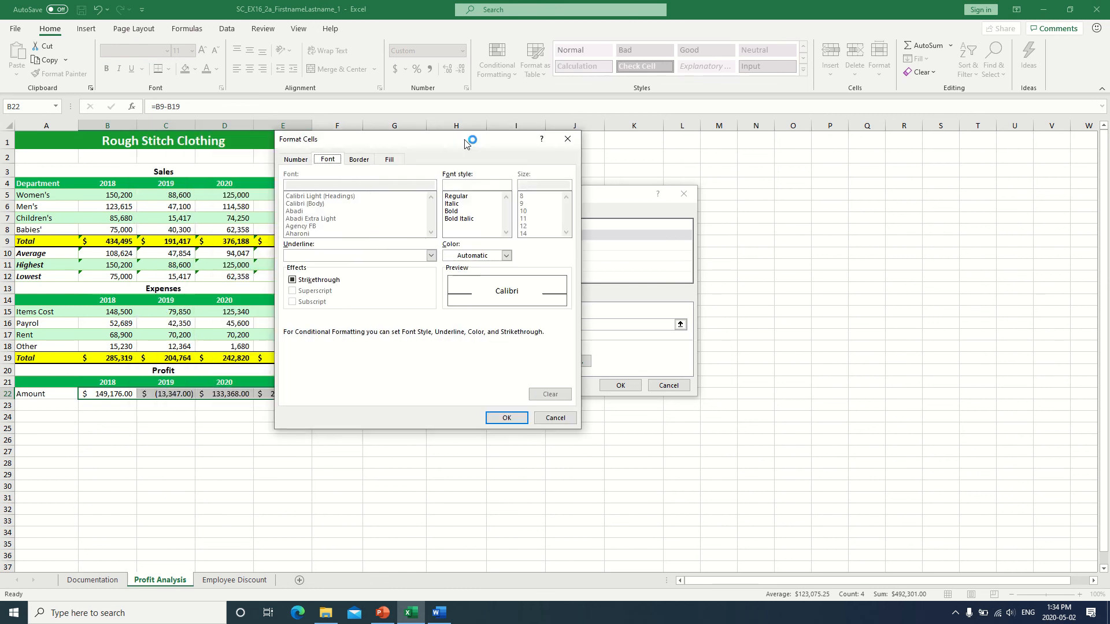
pyautogui.click(481, 187)
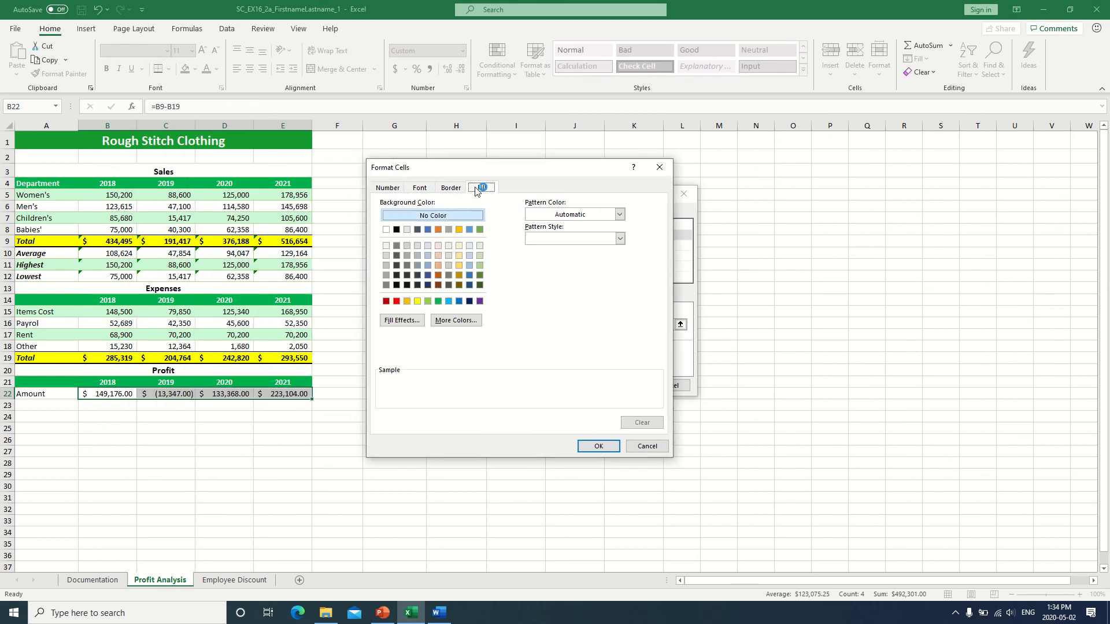
pyautogui.click(397, 302)
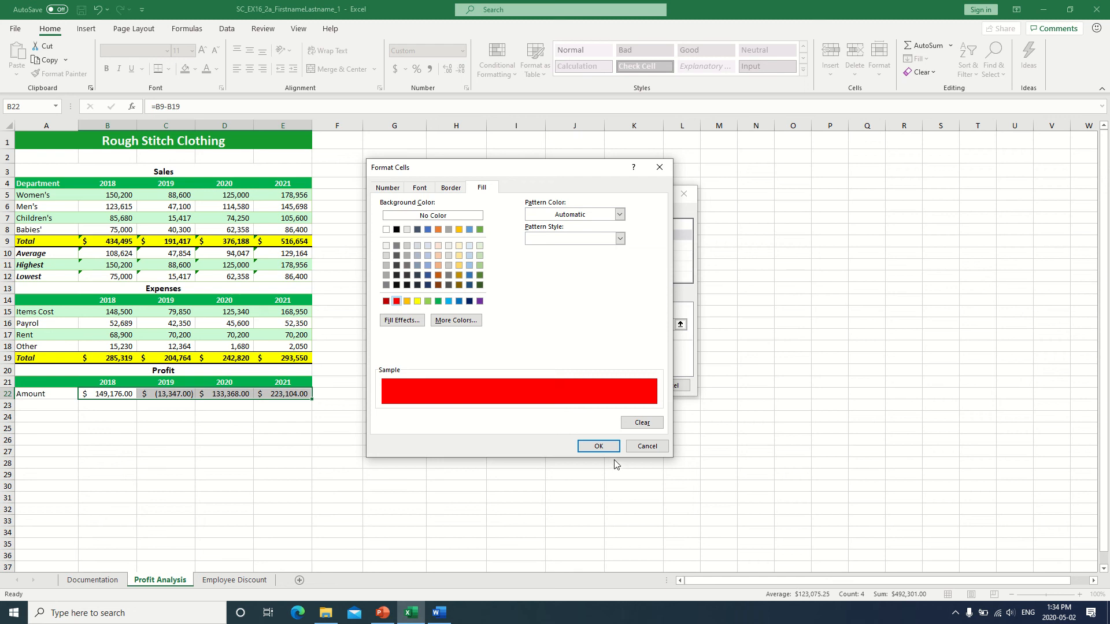
pyautogui.click(598, 448)
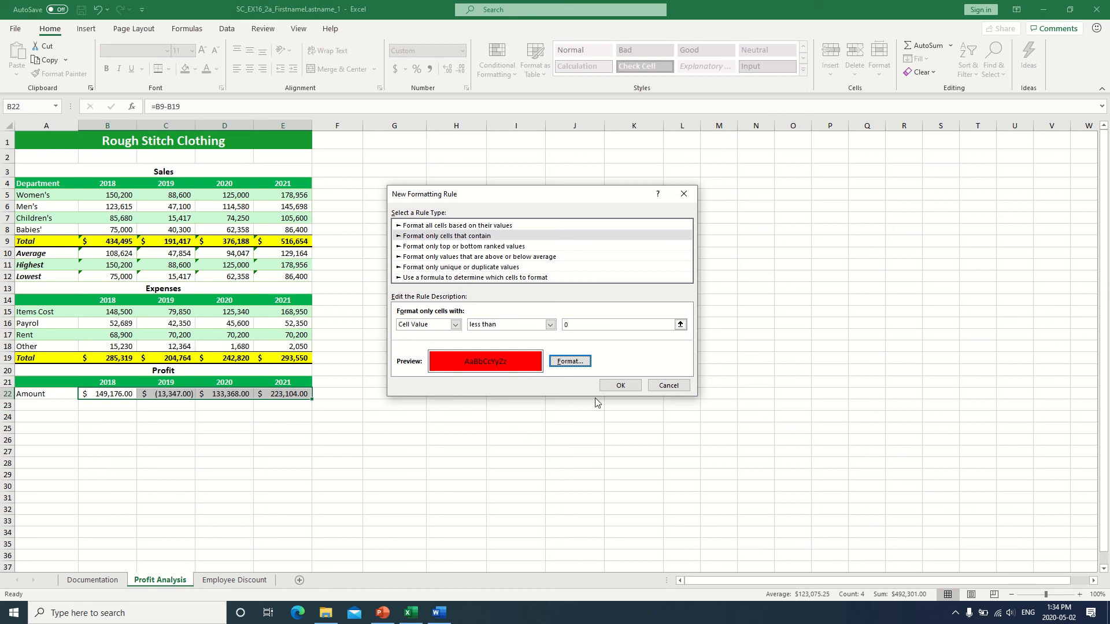
pyautogui.click(627, 391)
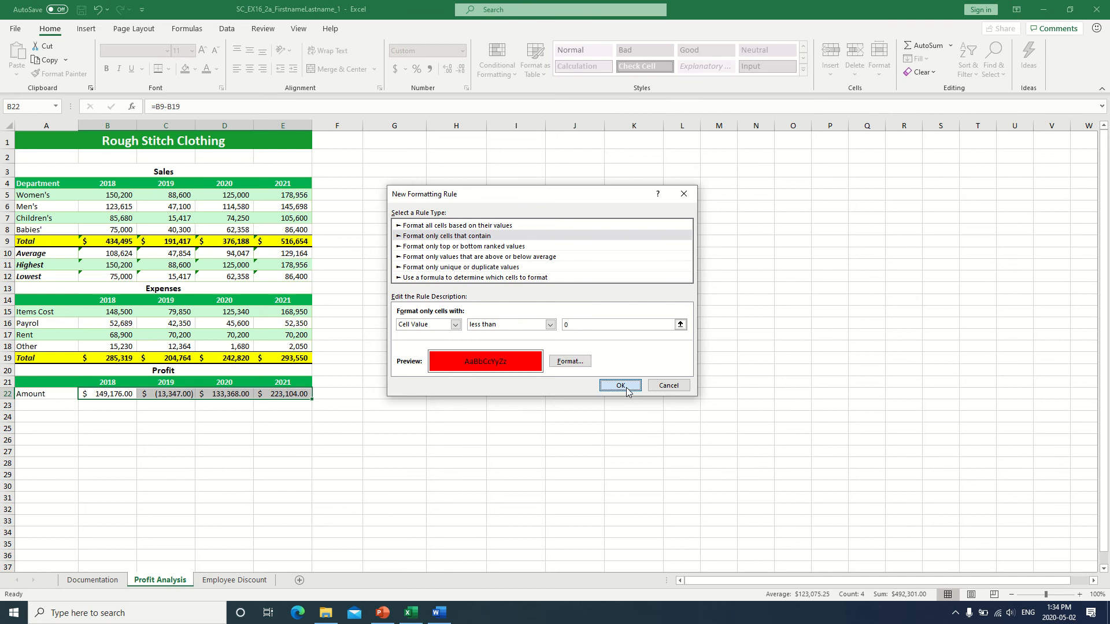
pyautogui.click(187, 462)
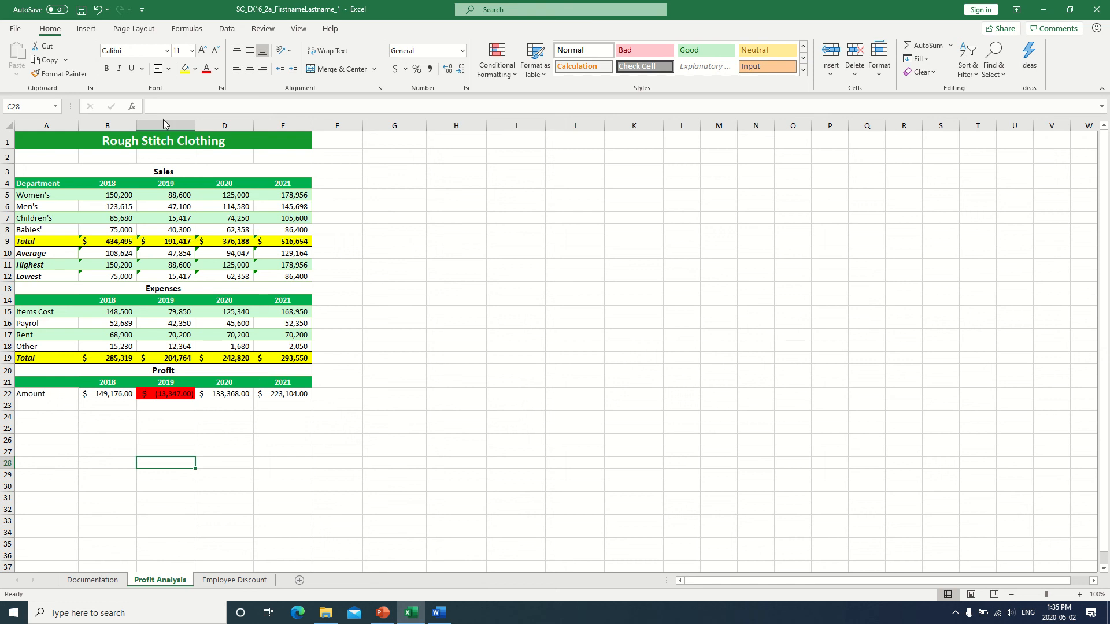
# Set the Profit Analysis sheet's page orientation to Portrait and its margins to Narrow
pyautogui.click(144, 34)
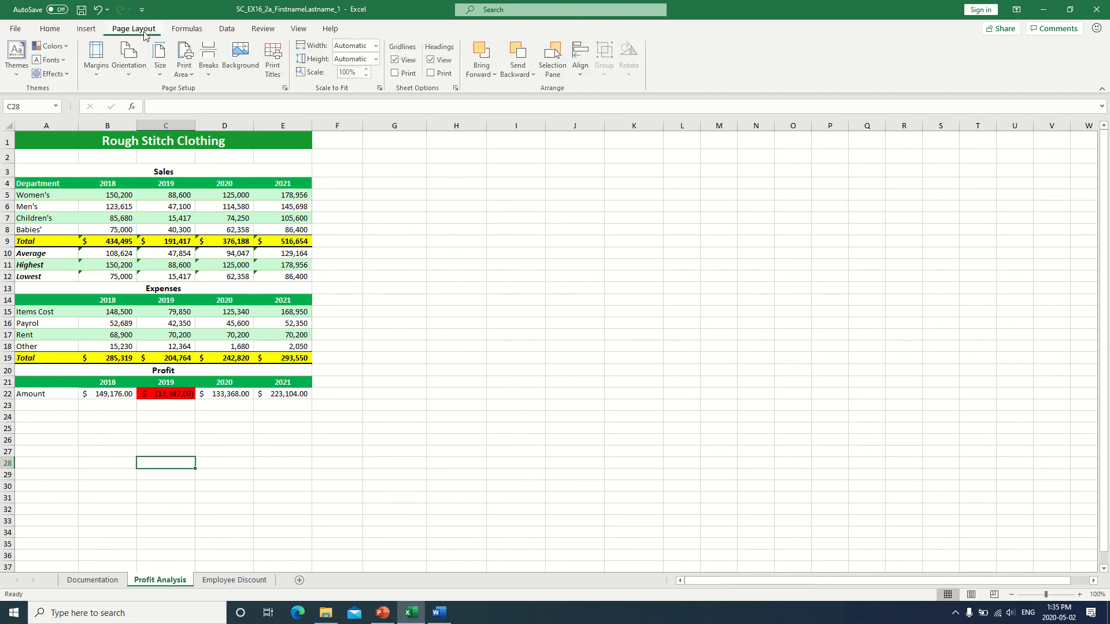
pyautogui.click(134, 73)
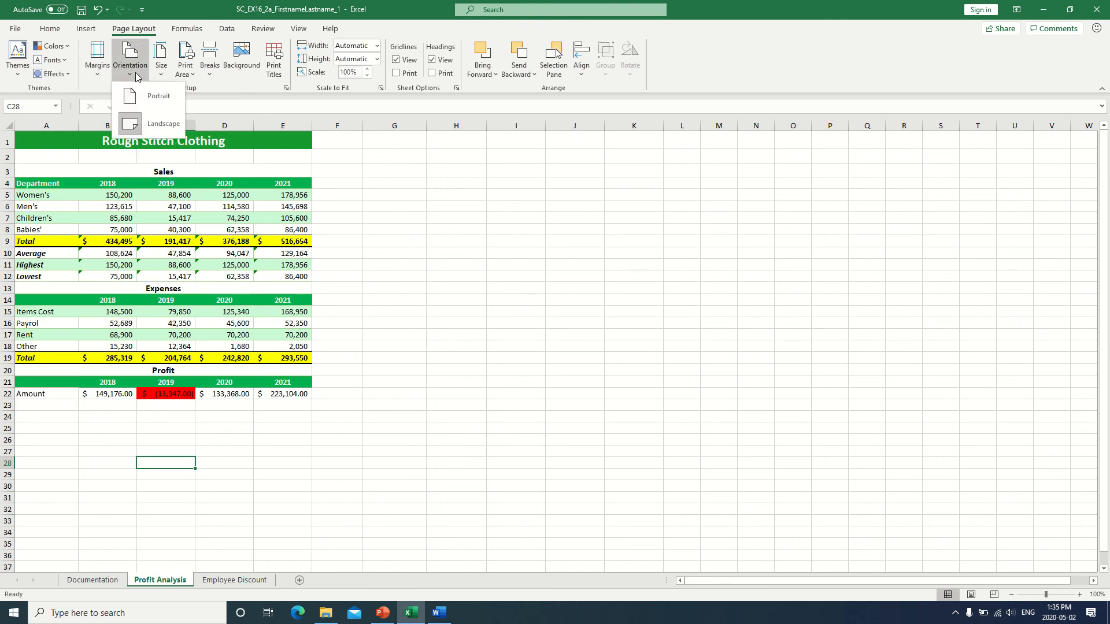
pyautogui.click(158, 97)
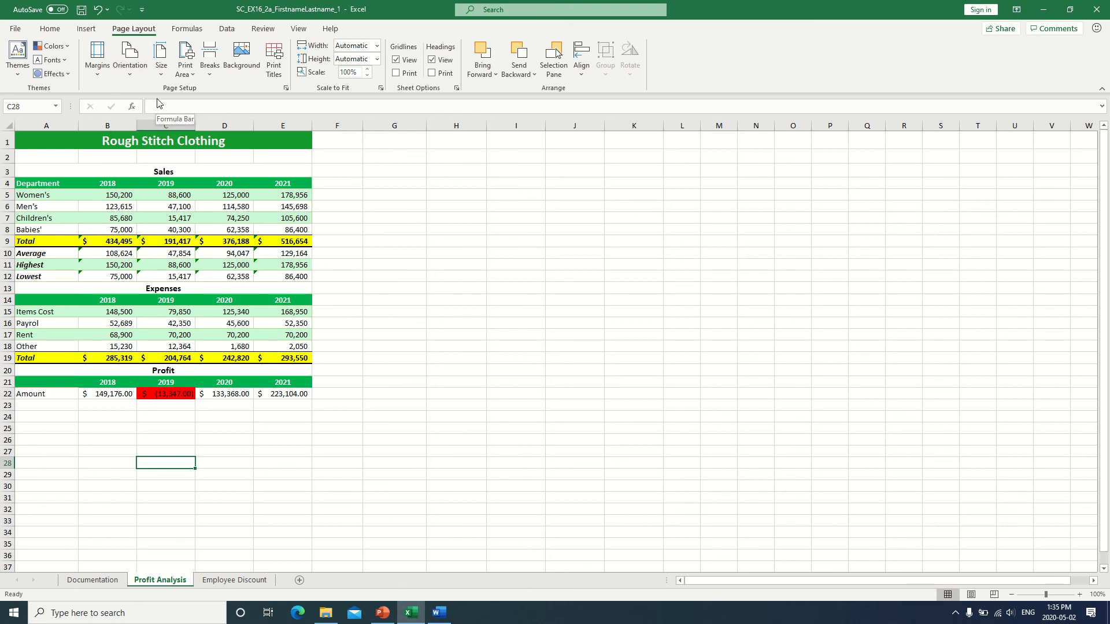
pyautogui.click(97, 72)
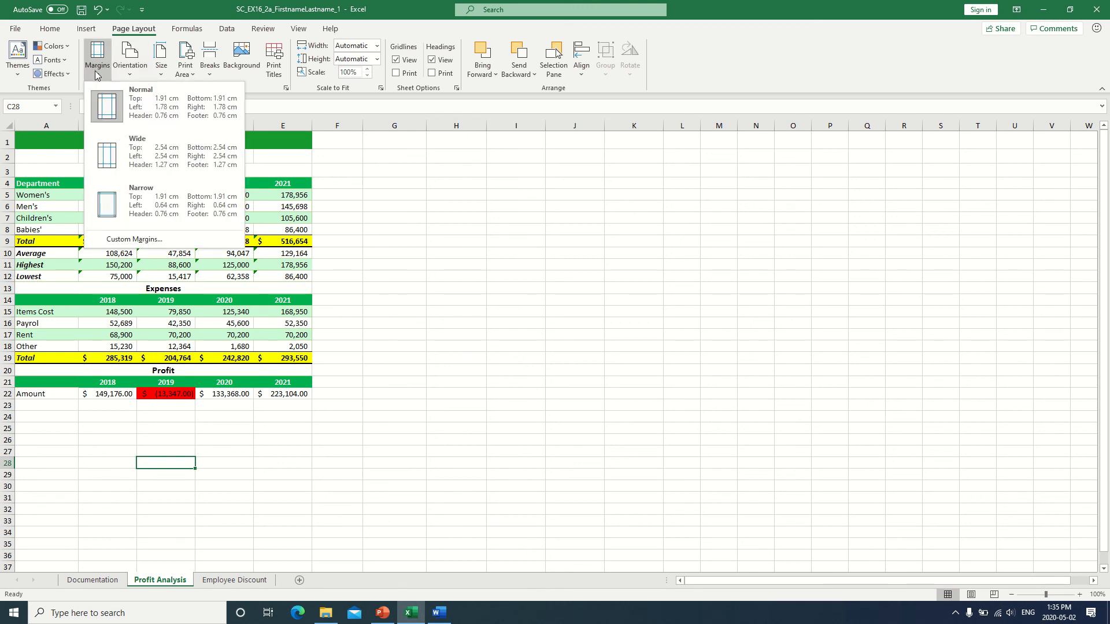
pyautogui.click(140, 219)
# Check the page orientation and margins of the Profit Analysis sheet in the print preview
pyautogui.click(16, 29)
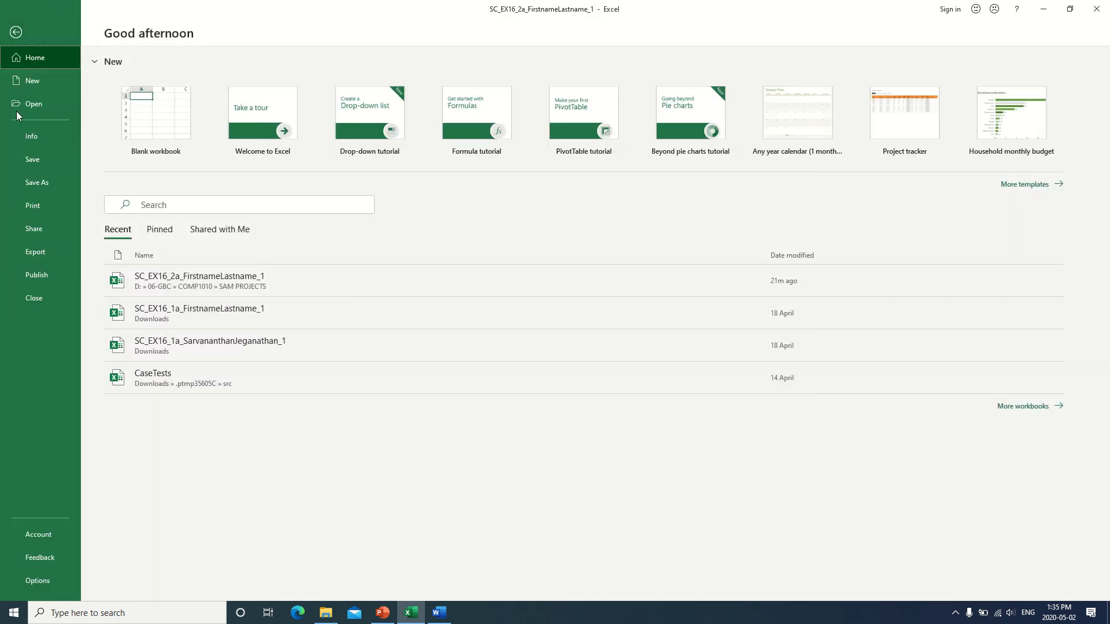
pyautogui.click(36, 204)
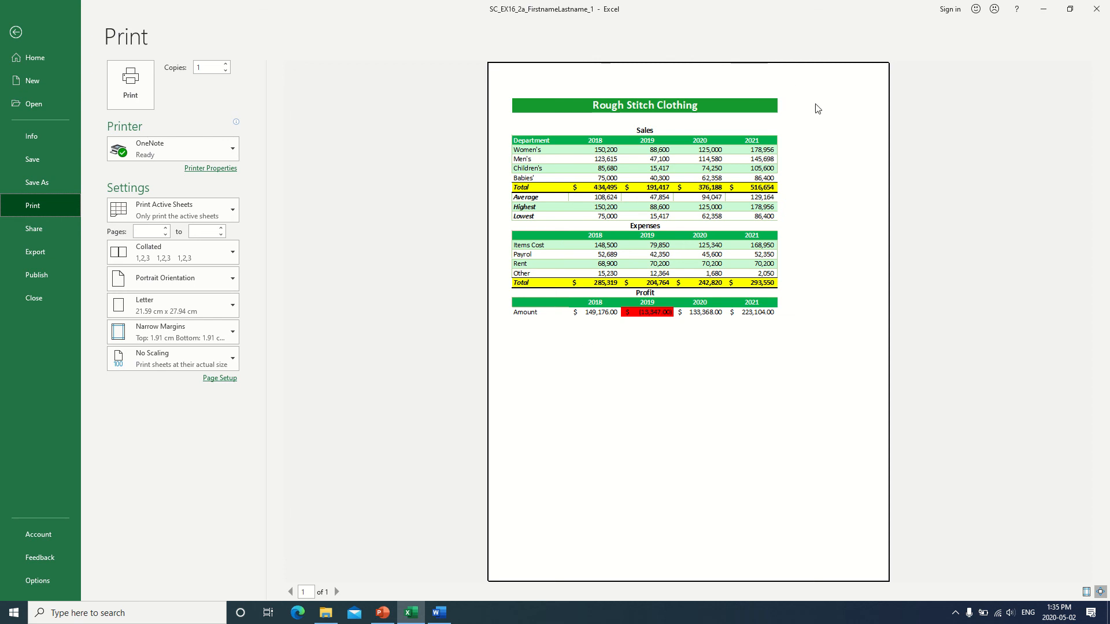
pyautogui.click(15, 31)
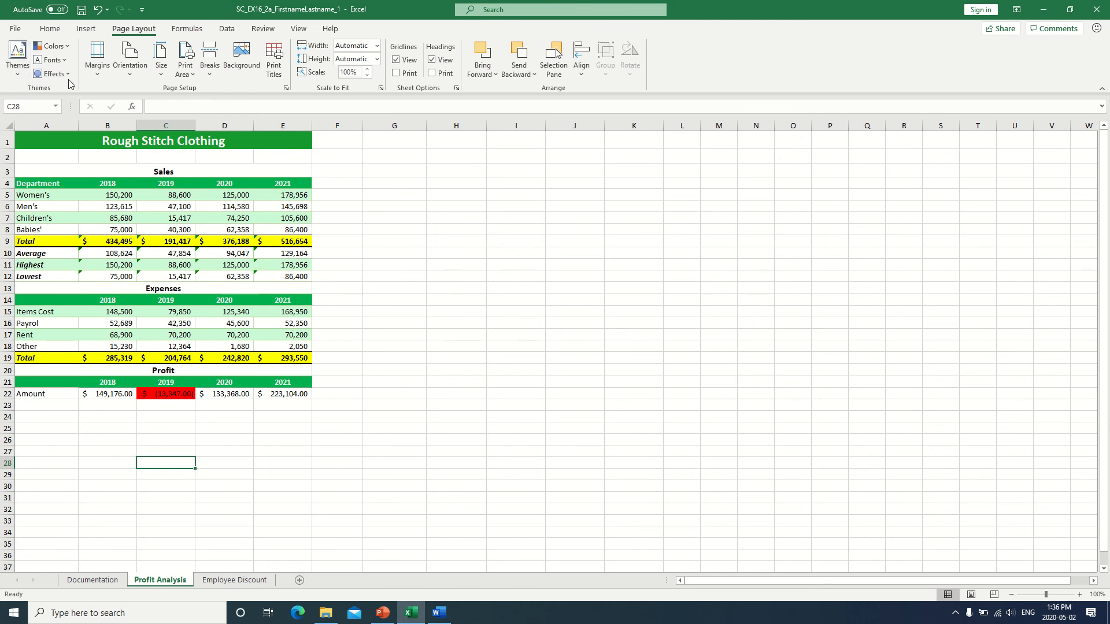
pyautogui.click(15, 31)
pyautogui.click(26, 204)
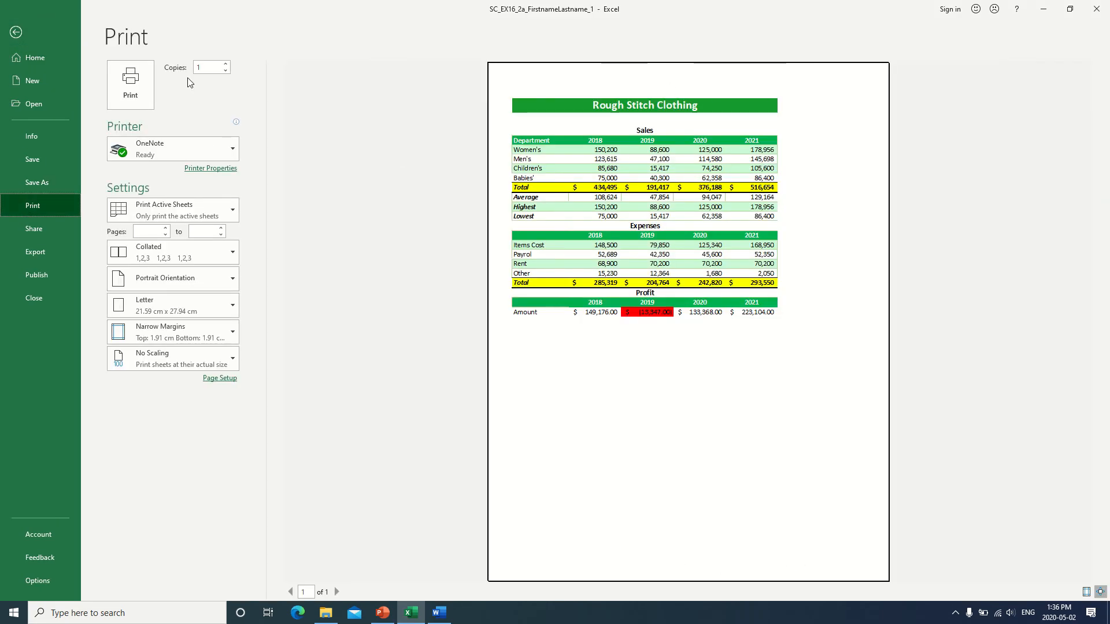
pyautogui.click(15, 34)
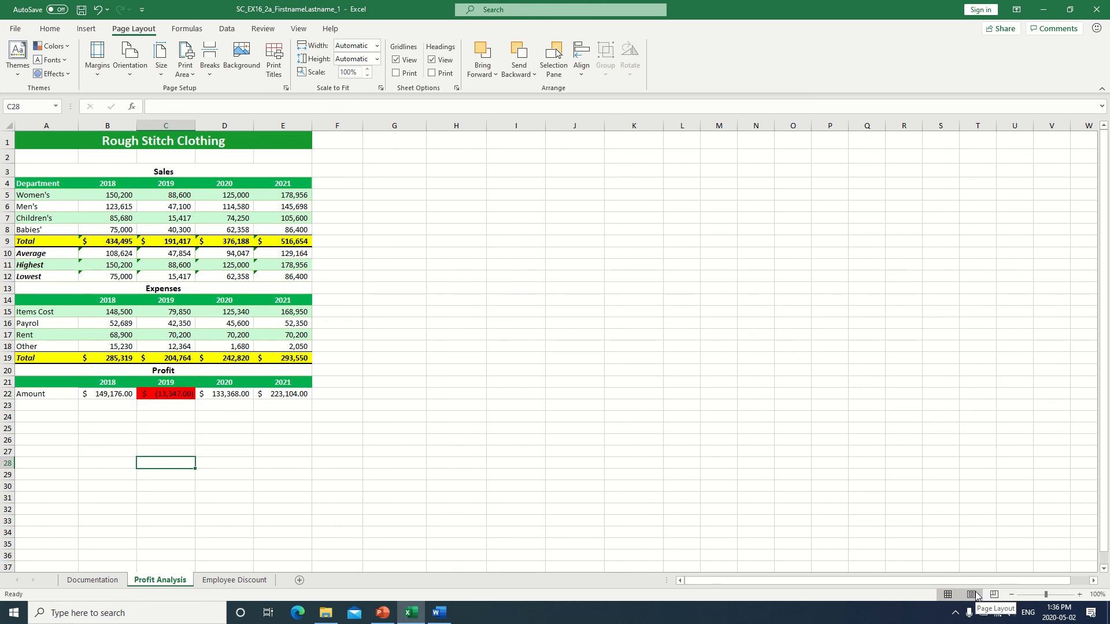
# Add "Rough Stitch Clothing Profit Analysis" to the center header section in Page Layout view, and return to Normal view
pyautogui.click(976, 596)
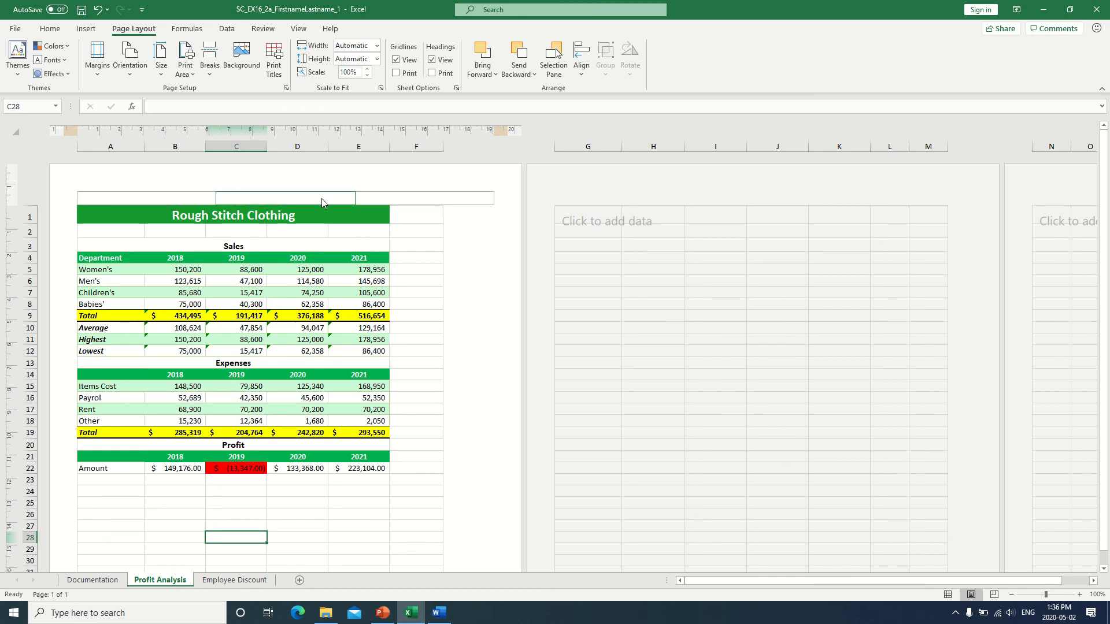
pyautogui.click(283, 197)
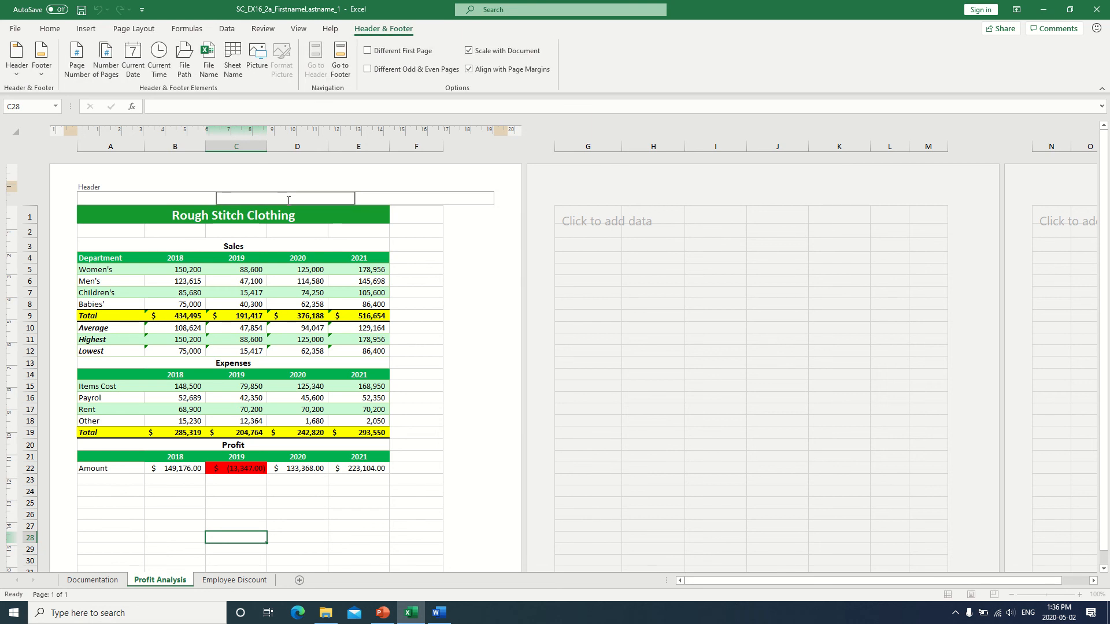
pyautogui.write('Rough Stitch Clothing Prof')
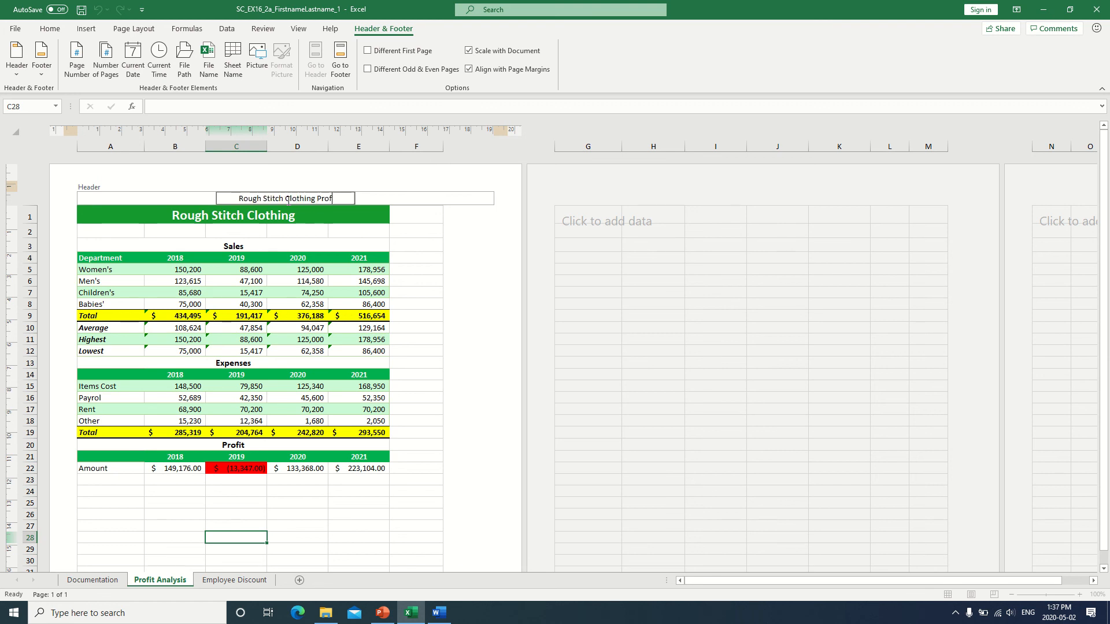
pyautogui.write('it Analysis')
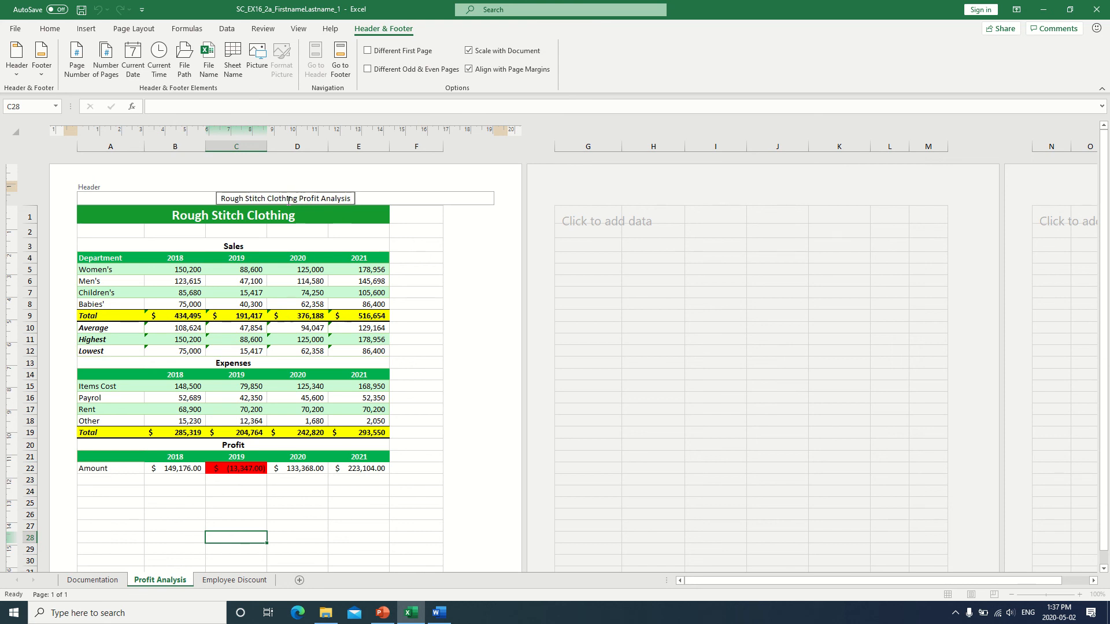
pyautogui.click(408, 199)
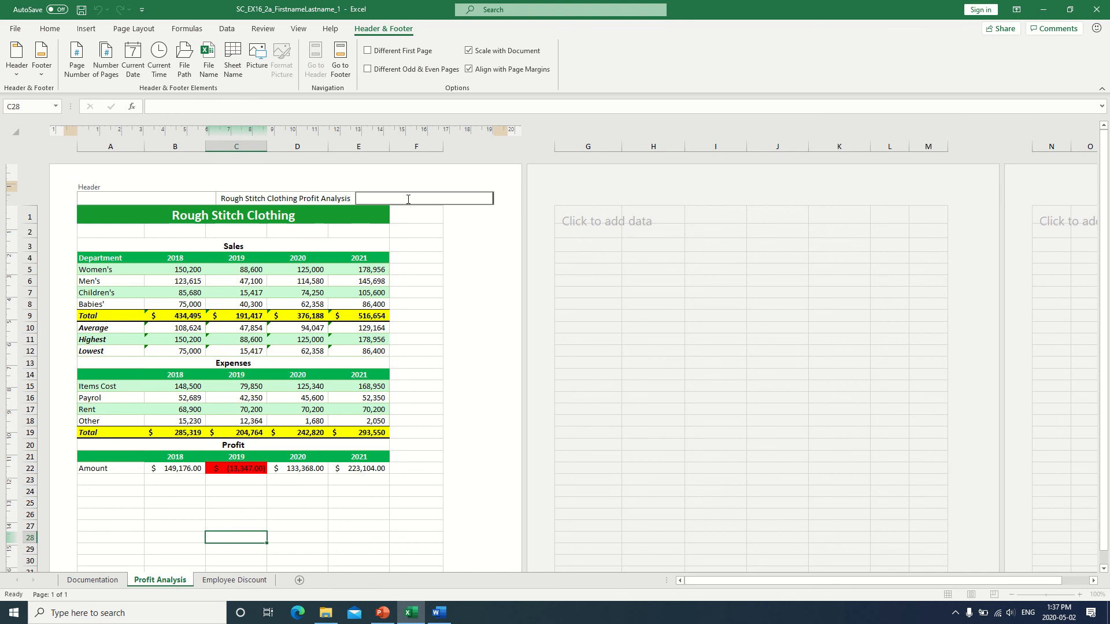
pyautogui.click(407, 227)
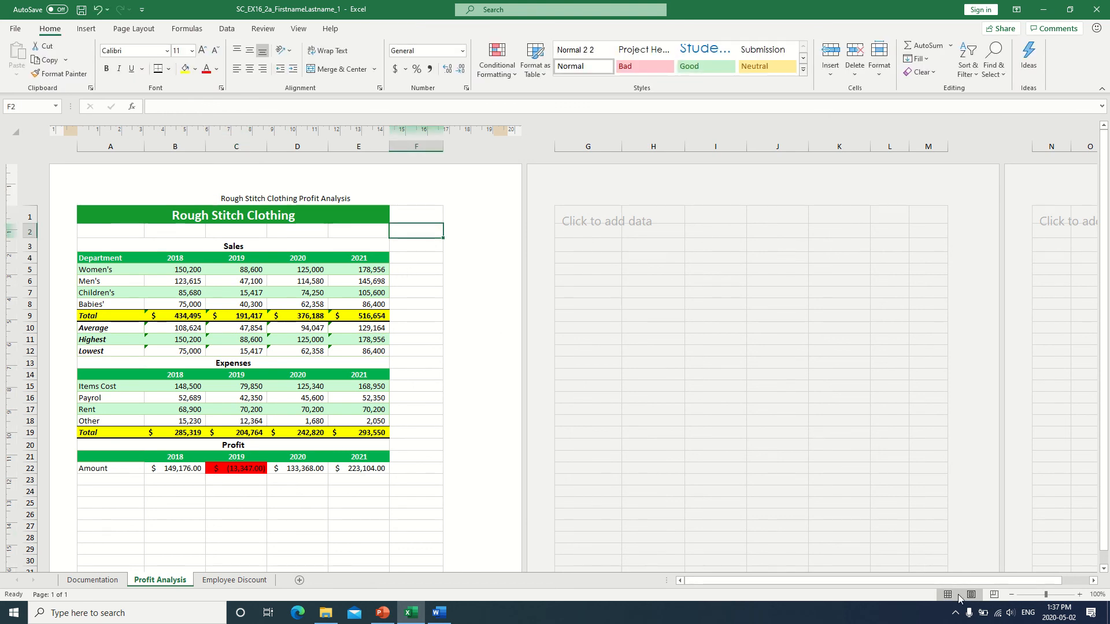
pyautogui.click(298, 28)
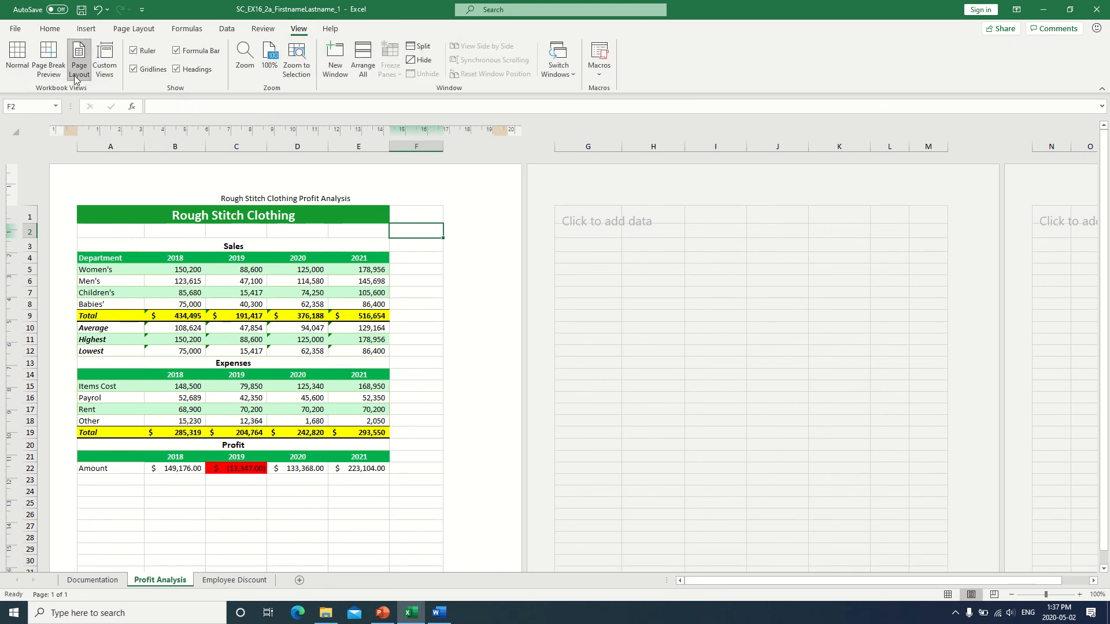
pyautogui.click(18, 60)
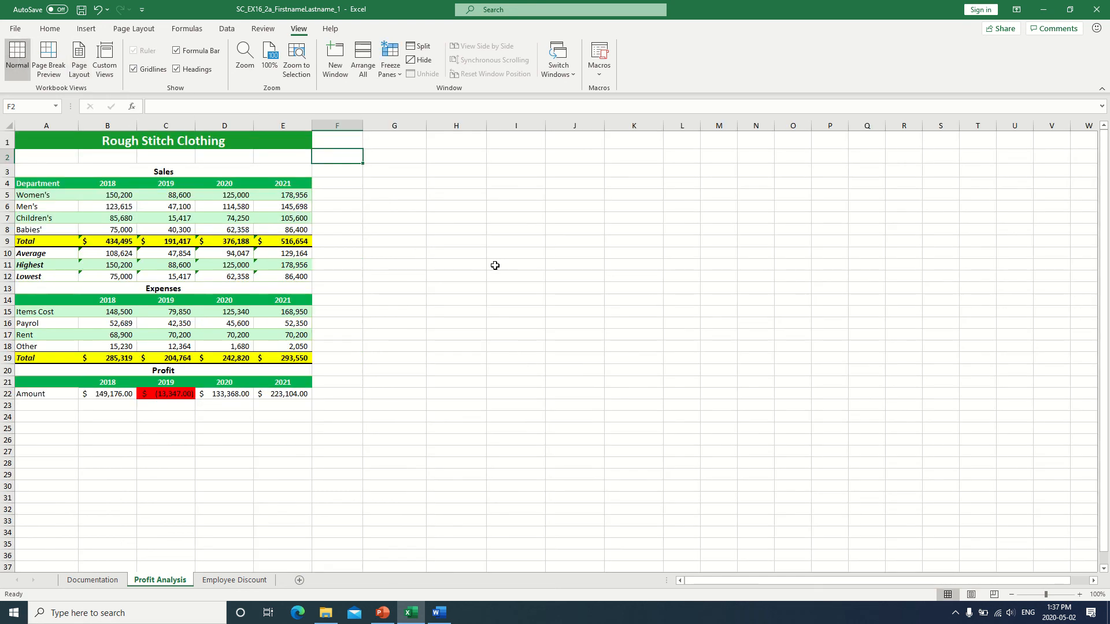
# Check the header of the Profit Analysis sheet in the print preview
pyautogui.click(15, 28)
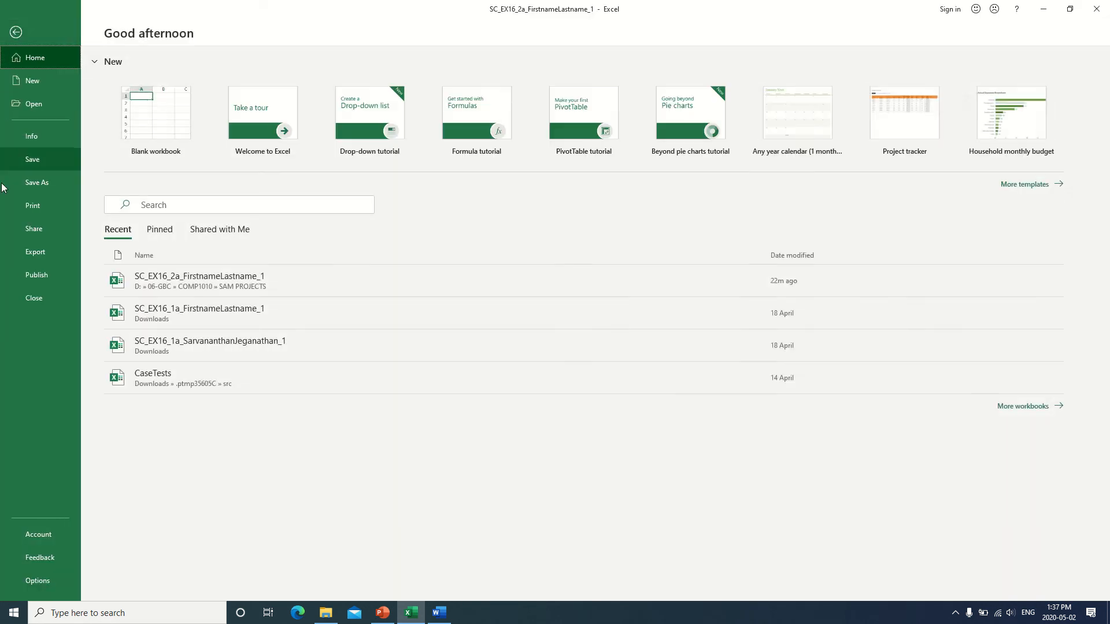
pyautogui.click(22, 206)
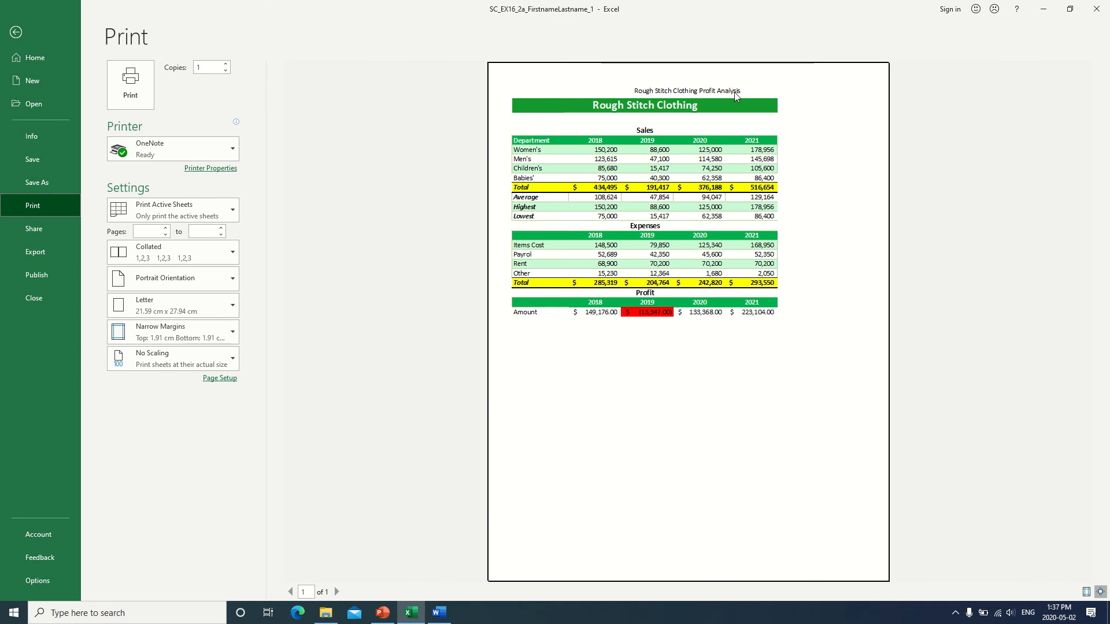
pyautogui.click(16, 32)
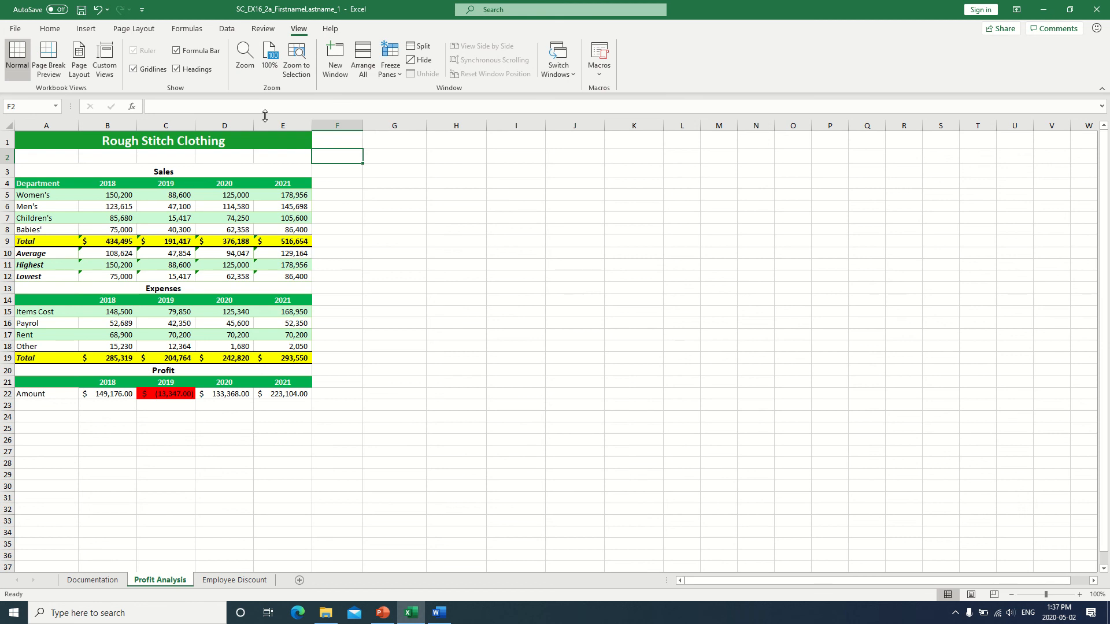
# Run the spelling check on the Profit Analysis sheet and correct "Payrol" to "Payroll" in cell A16
pyautogui.click(262, 31)
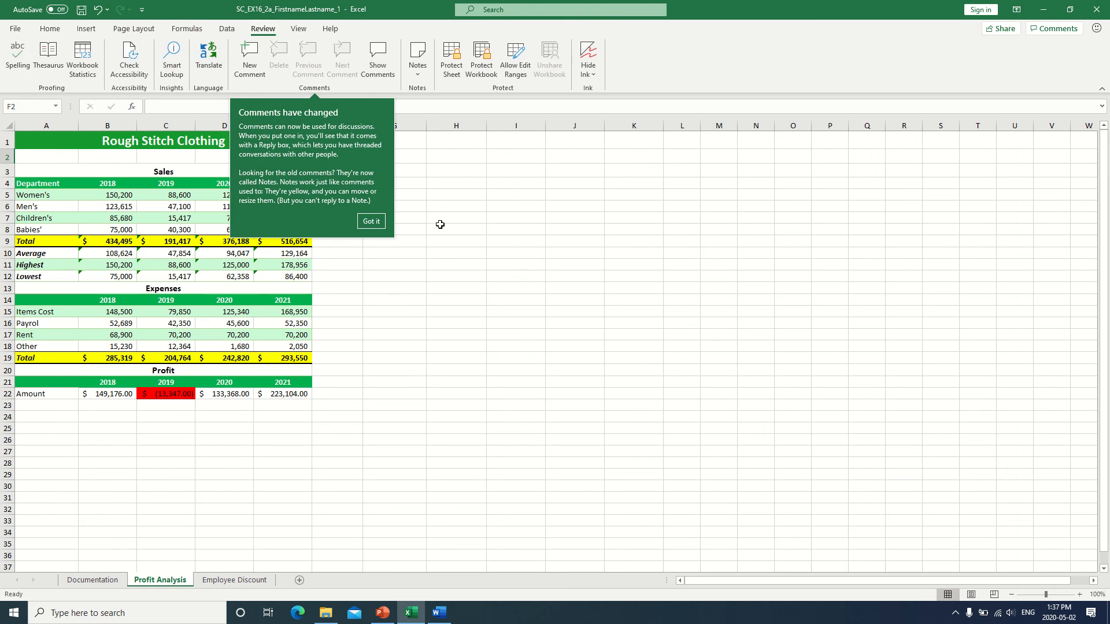
pyautogui.click(371, 223)
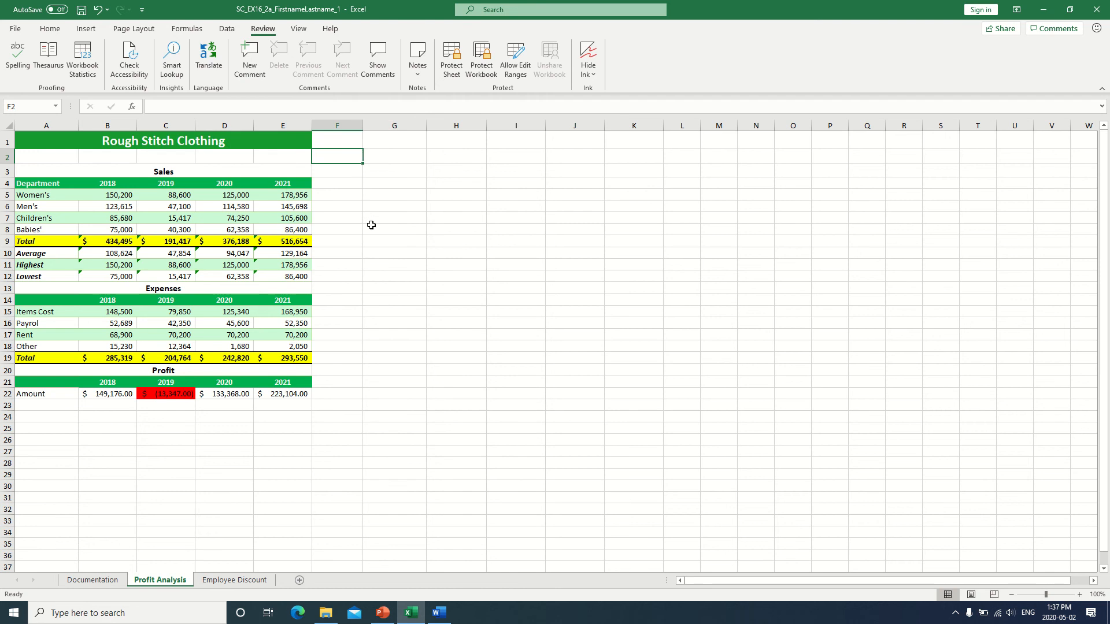
pyautogui.click(17, 61)
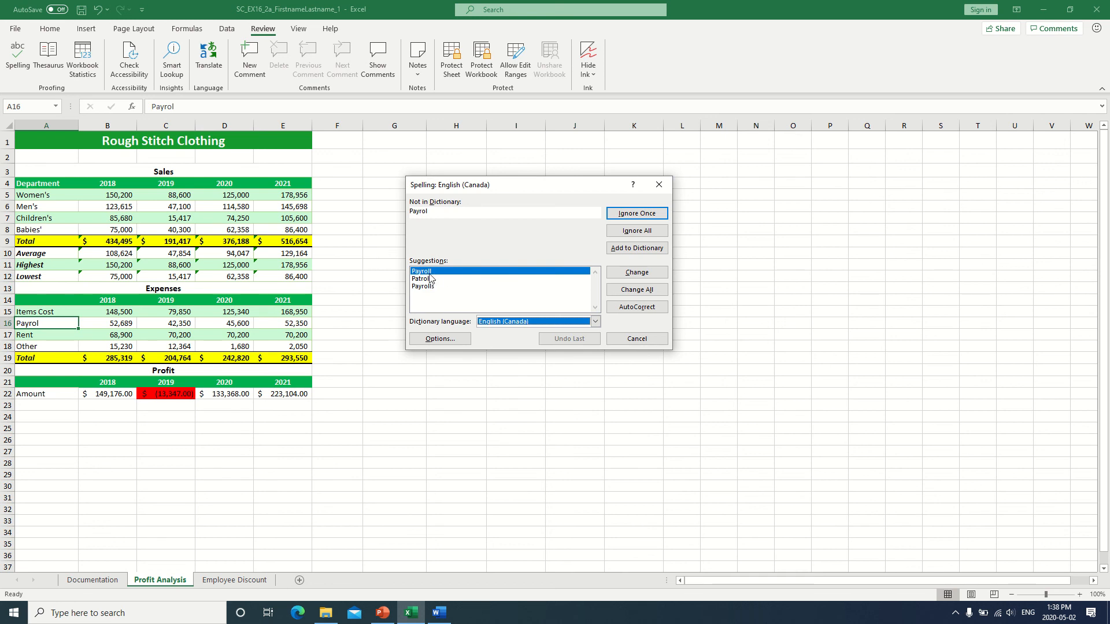
pyautogui.click(652, 276)
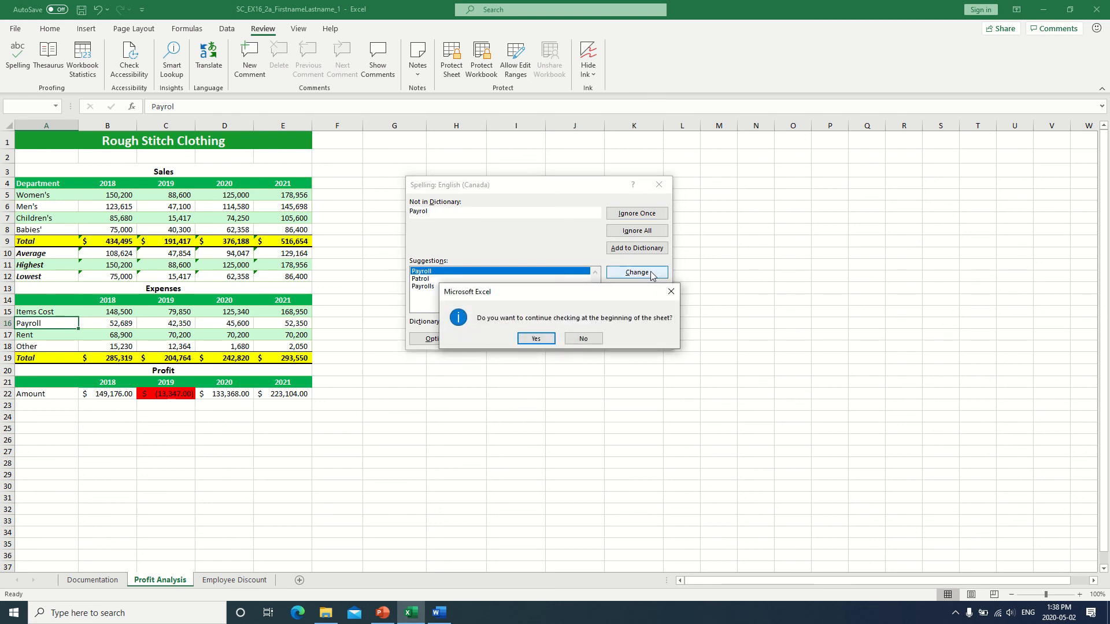
pyautogui.click(539, 341)
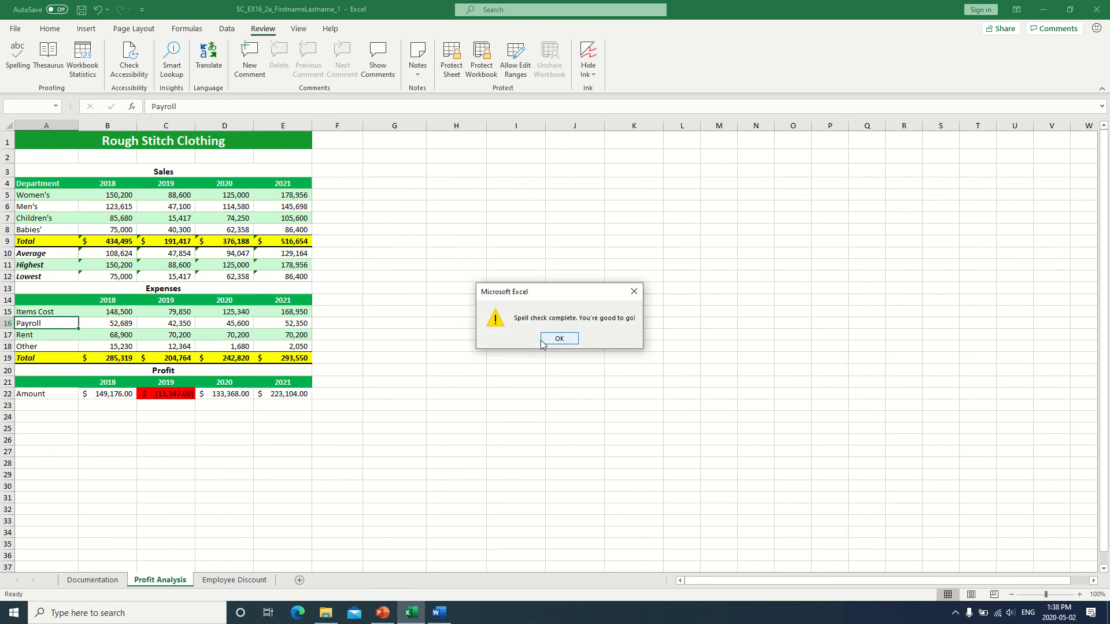
pyautogui.click(561, 340)
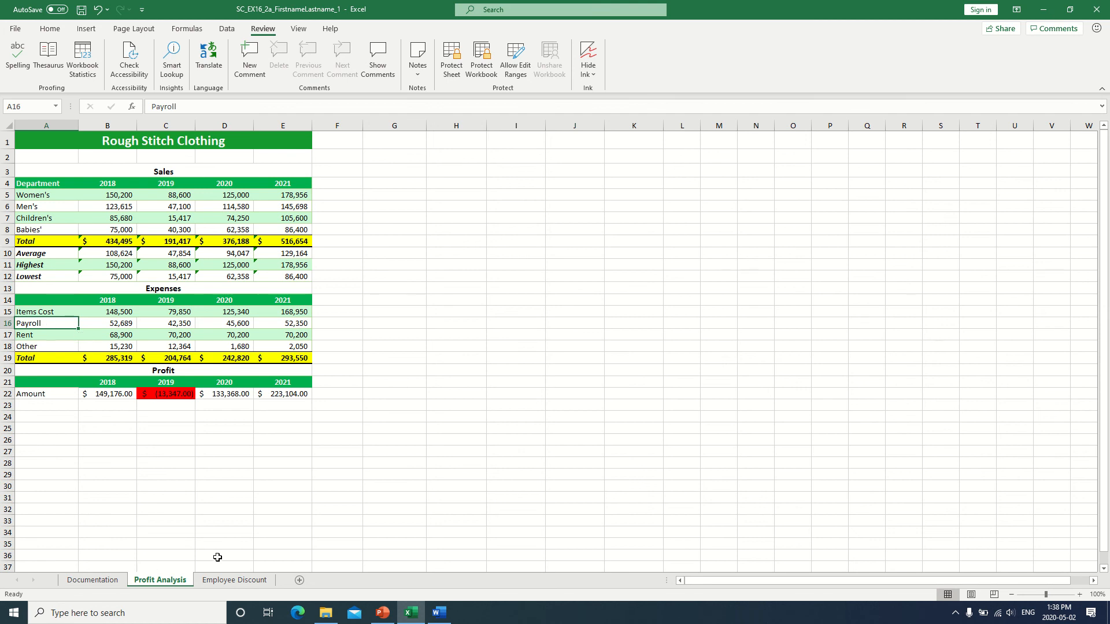
# On the Employee Discount sheet, enter the second employee's ID in cell D4, following the pattern used in D3
pyautogui.click(236, 581)
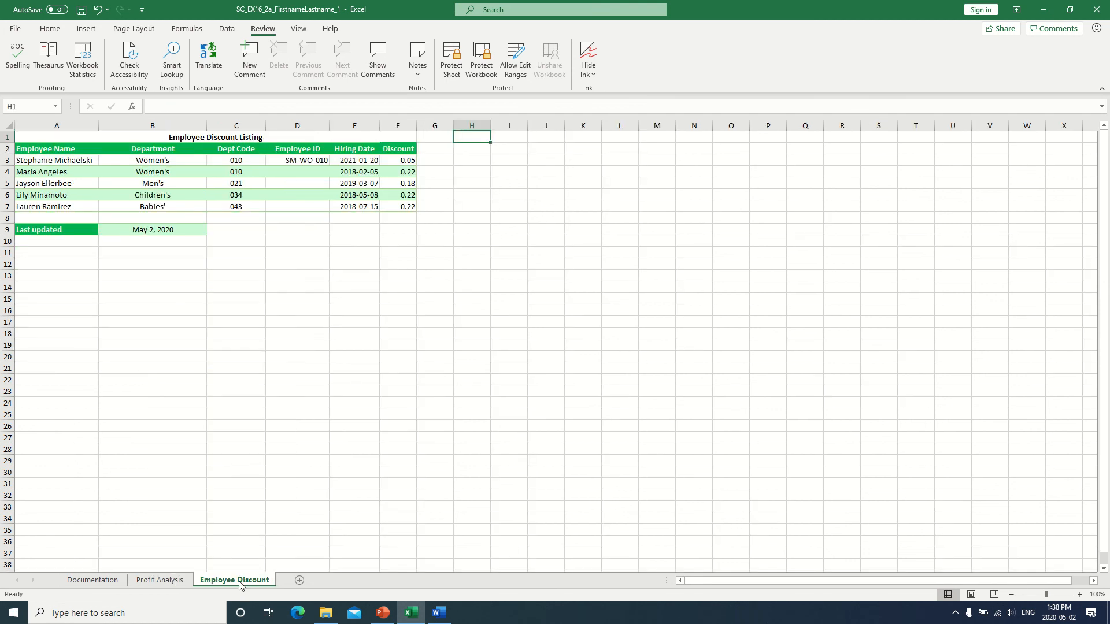
pyautogui.click(240, 583)
pyautogui.click(309, 159)
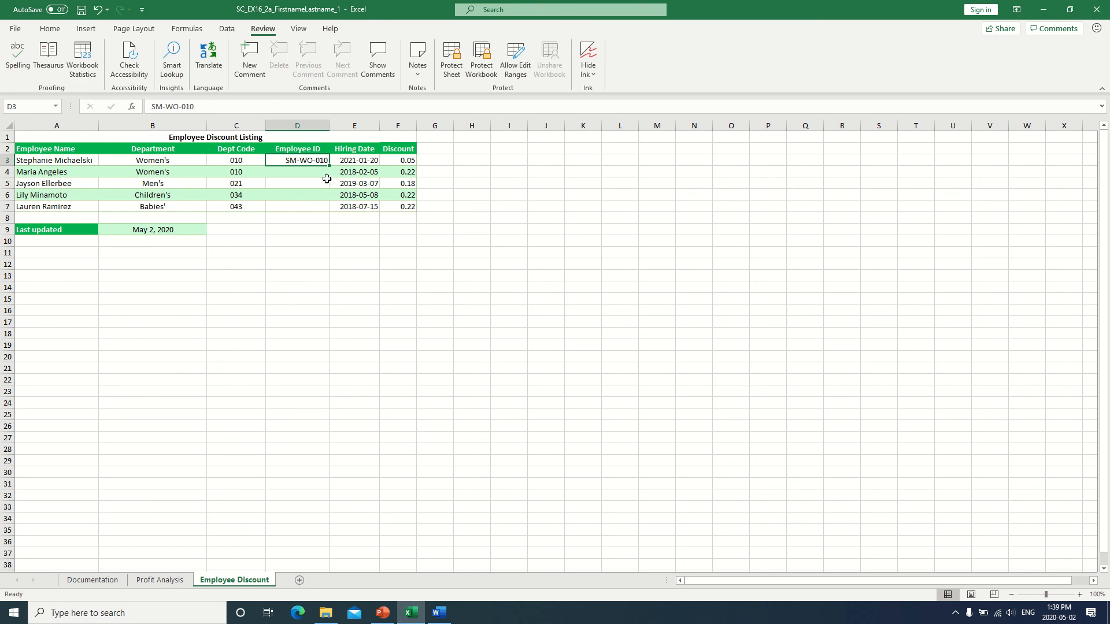
pyautogui.click(292, 171)
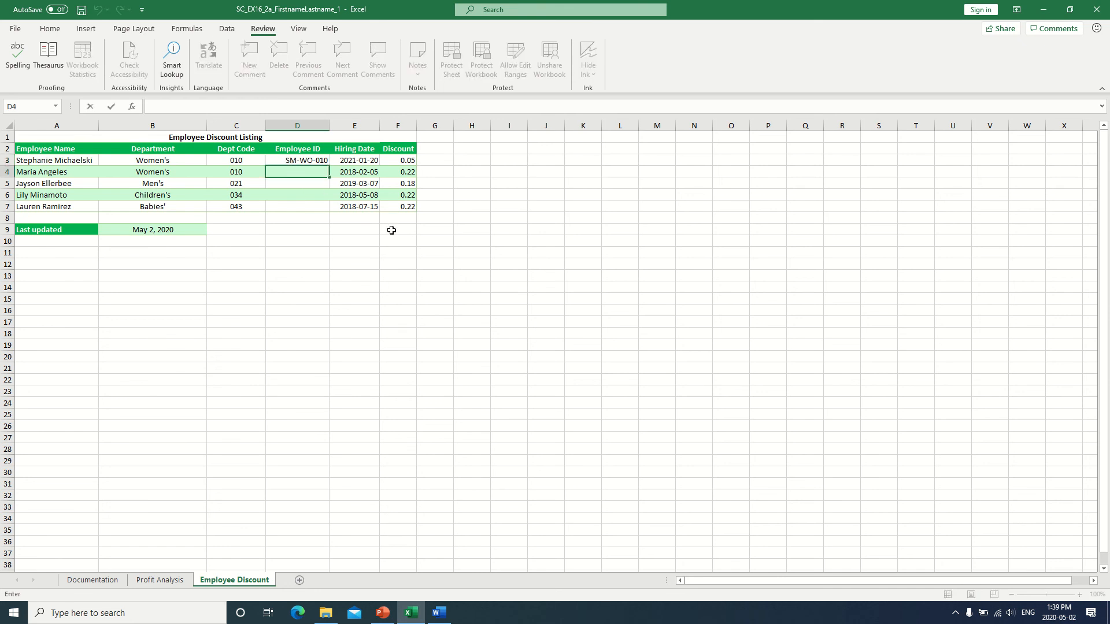
pyautogui.write('MA-WO-010')
# Try filling the Employee ID column from D3:D4 down to D7 with Flash Fill, and undo the fill
pyautogui.moveTo(312, 161); pyautogui.dragTo(332, 214)
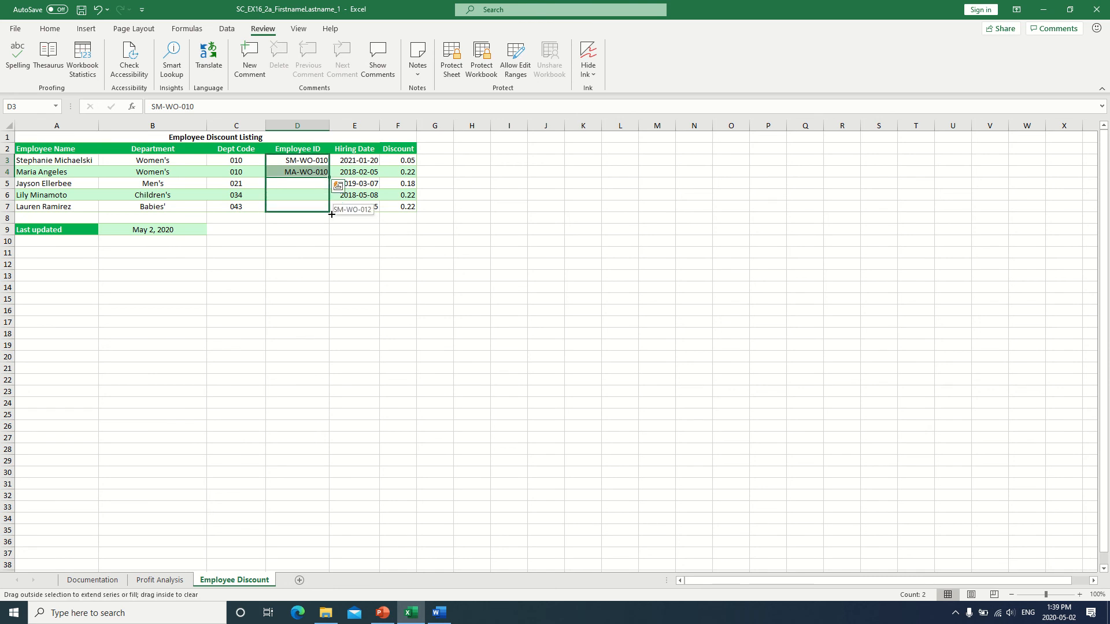
pyautogui.moveTo(332, 215); pyautogui.dragTo(332, 214)
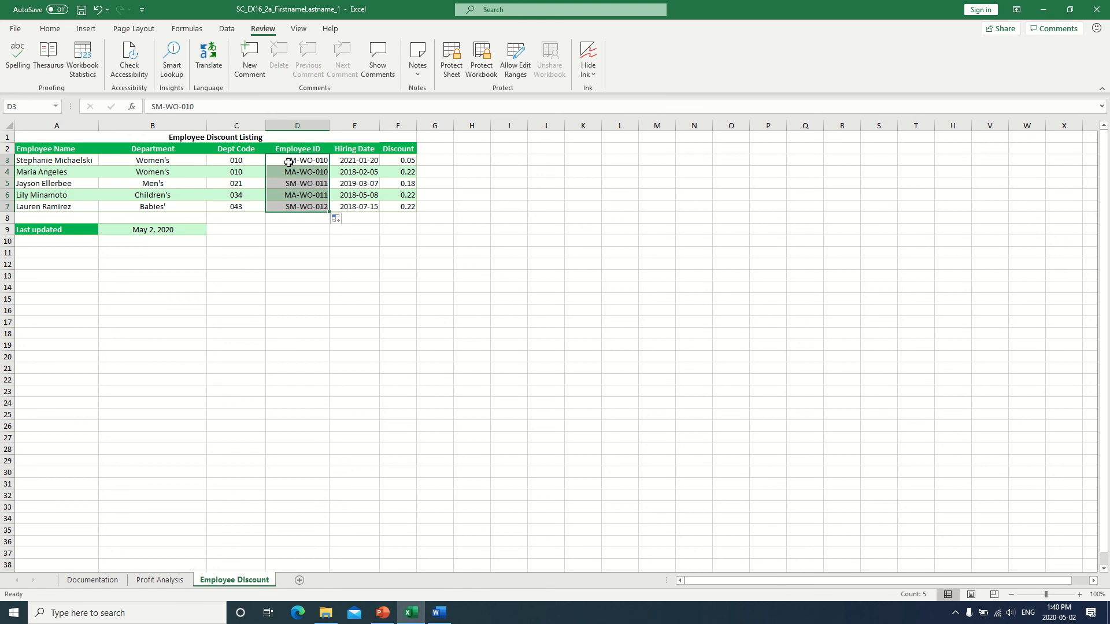
pyautogui.click(343, 222)
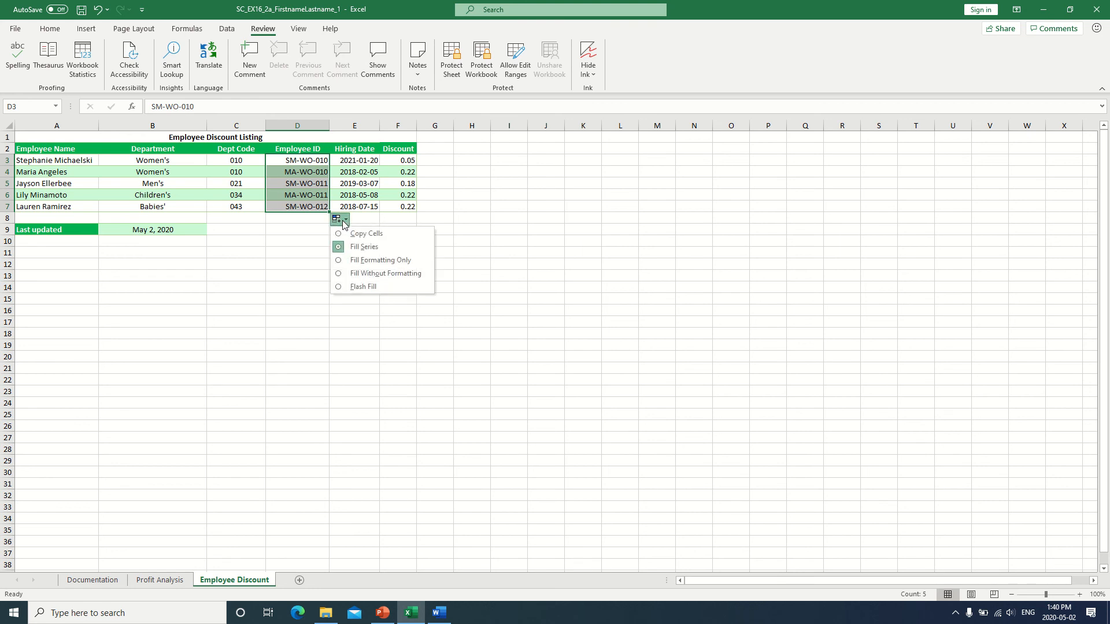
pyautogui.click(363, 288)
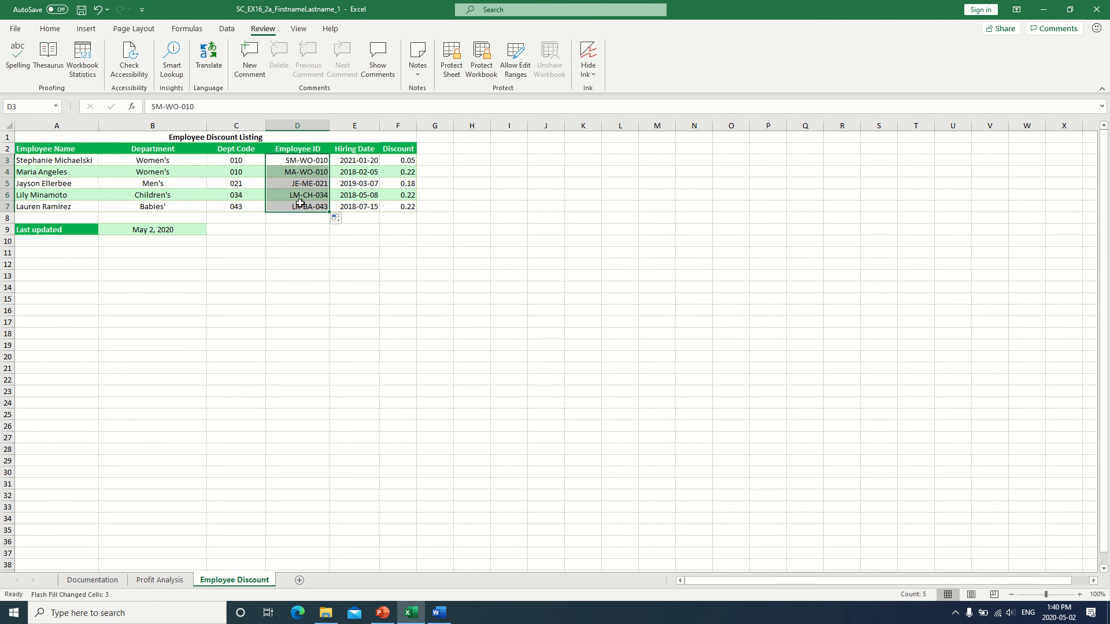
pyautogui.click(301, 185)
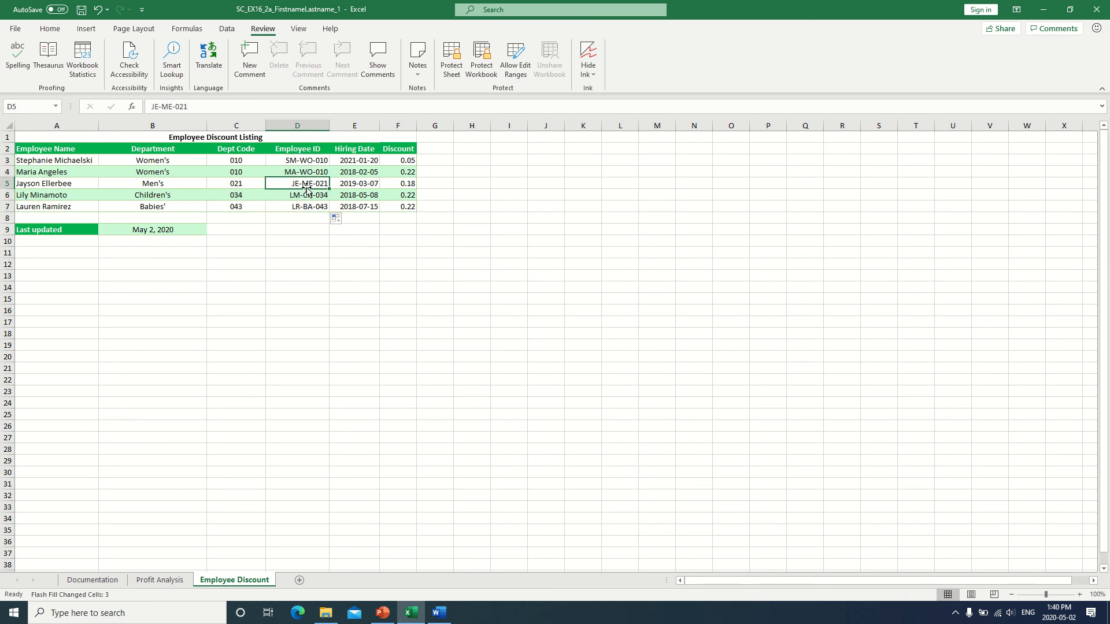
pyautogui.click(313, 200)
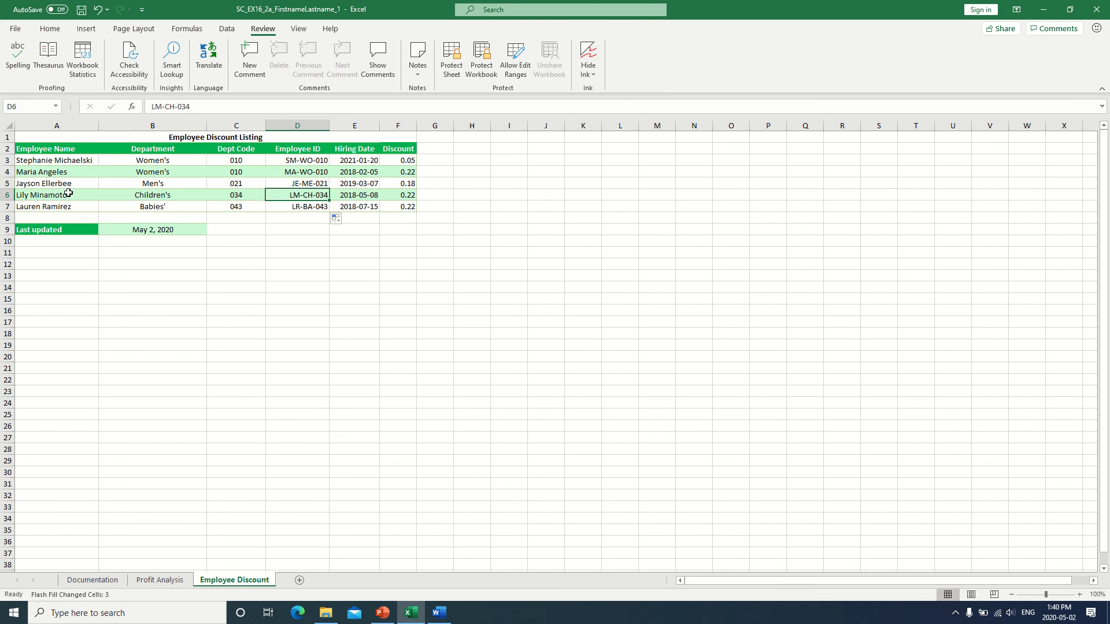
pyautogui.click(308, 208)
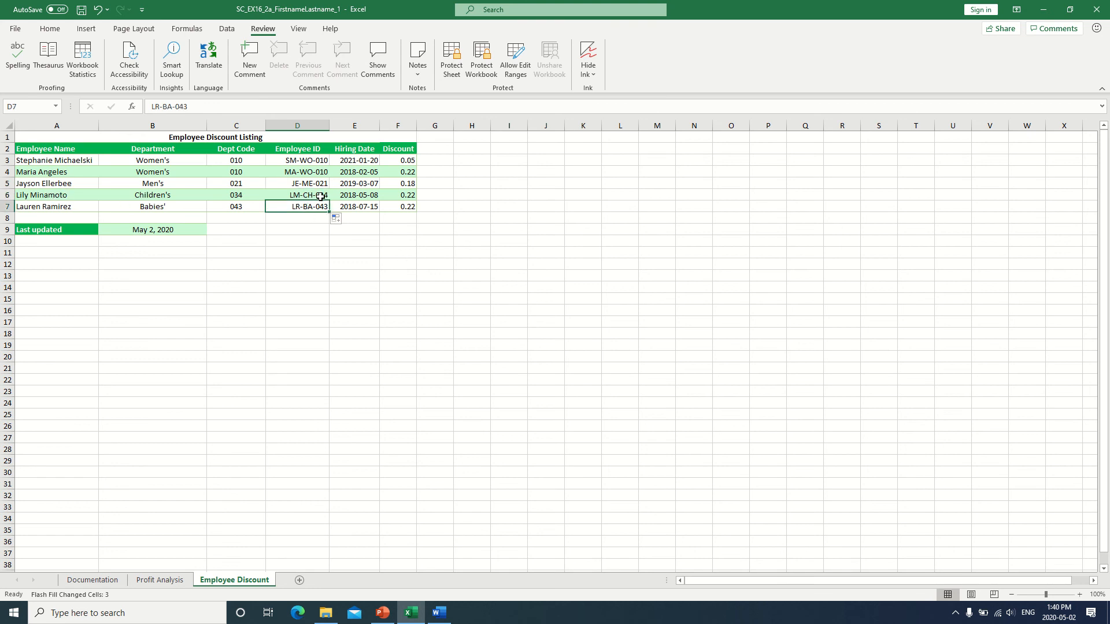
pyautogui.hotkey('ctrl', 'z')
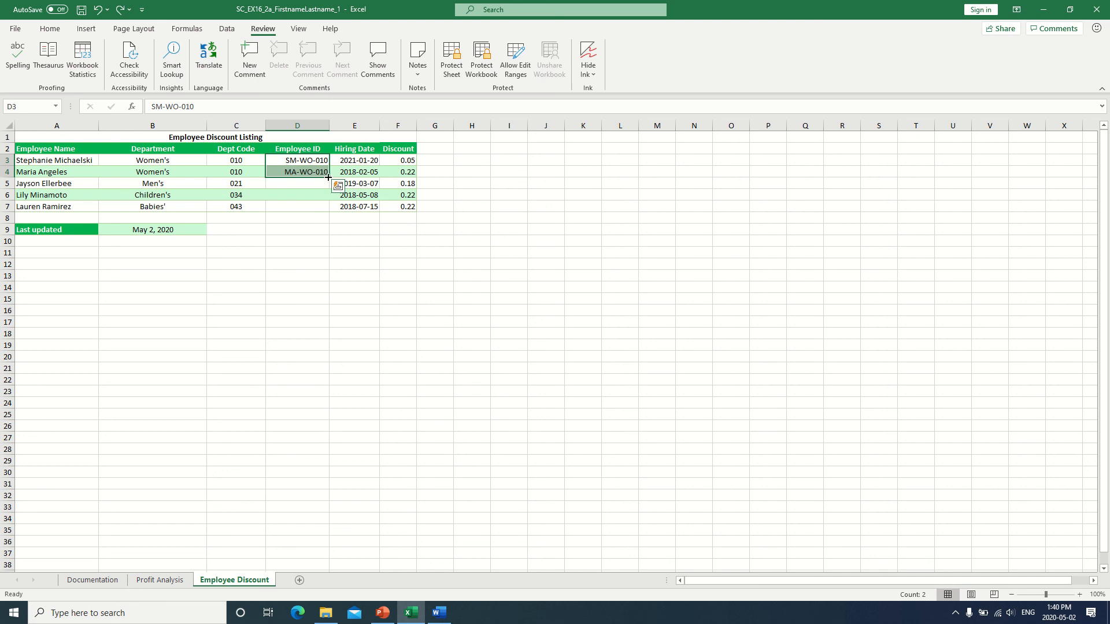
# Fill the employee IDs from D3:D4 down through D7 using Flash Fill
pyautogui.moveTo(328, 177); pyautogui.dragTo(329, 218)
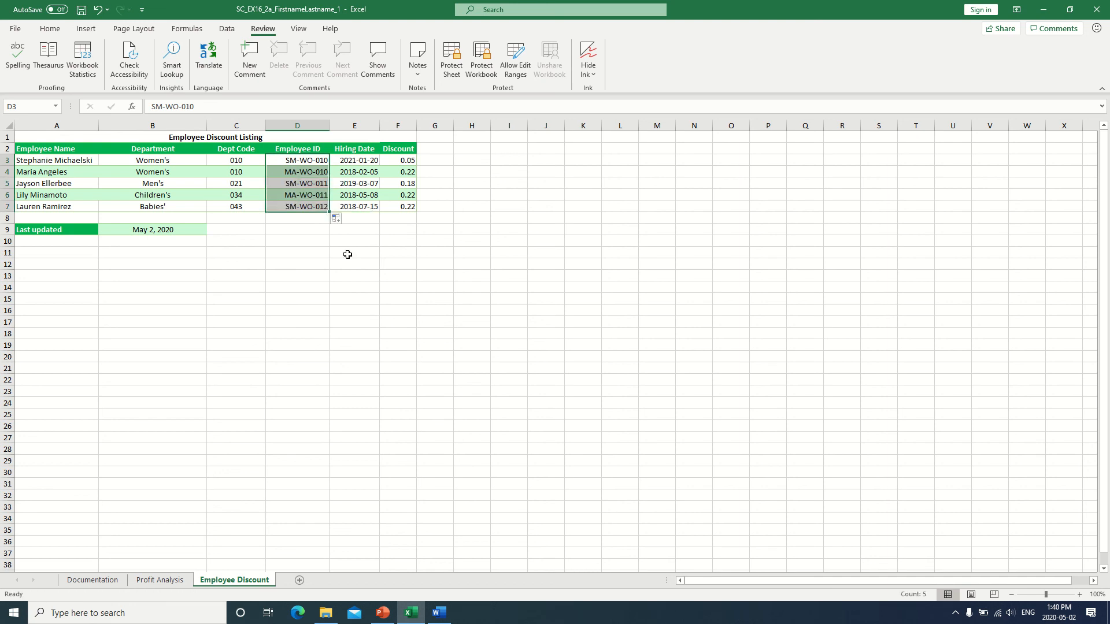
pyautogui.click(338, 223)
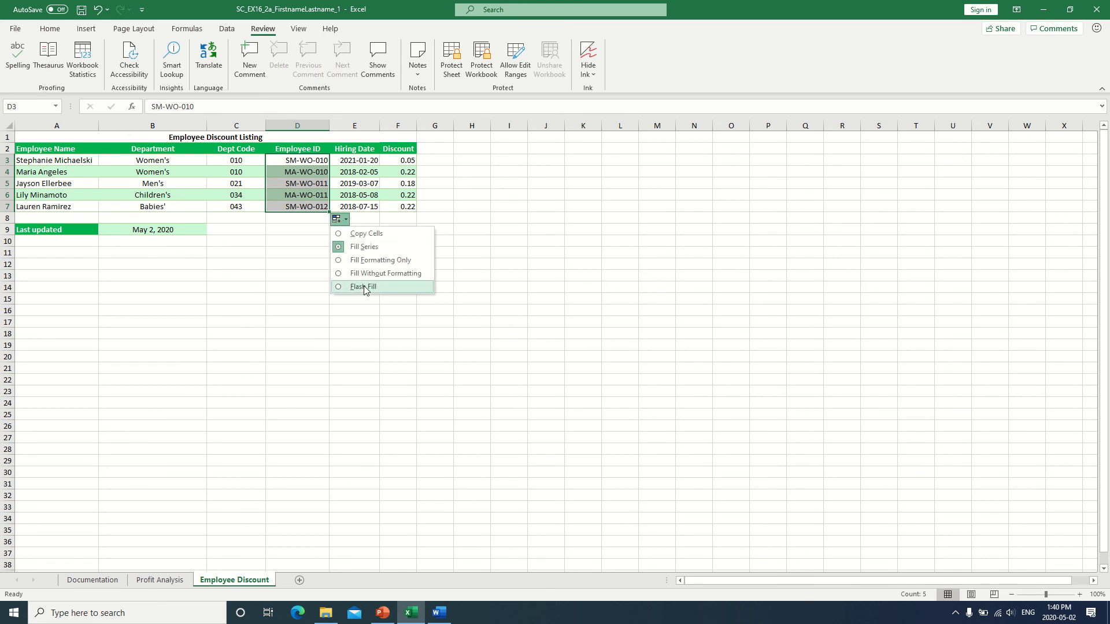
pyautogui.click(364, 287)
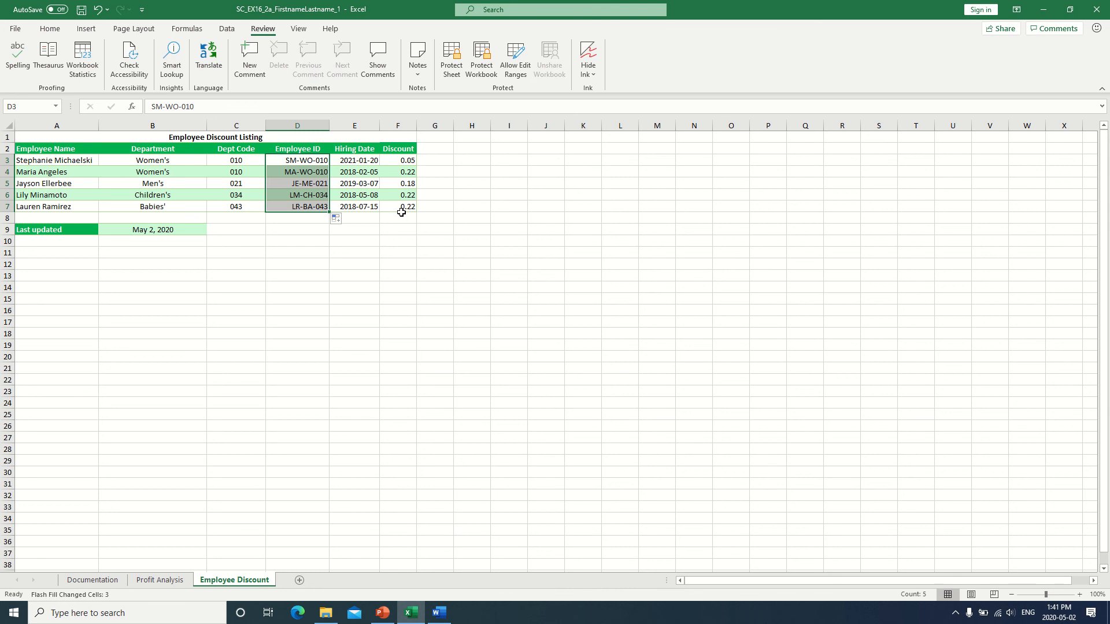
# Apply the Percent Style number format to the Discount values in F3:F7
pyautogui.moveTo(404, 161); pyautogui.dragTo(406, 207)
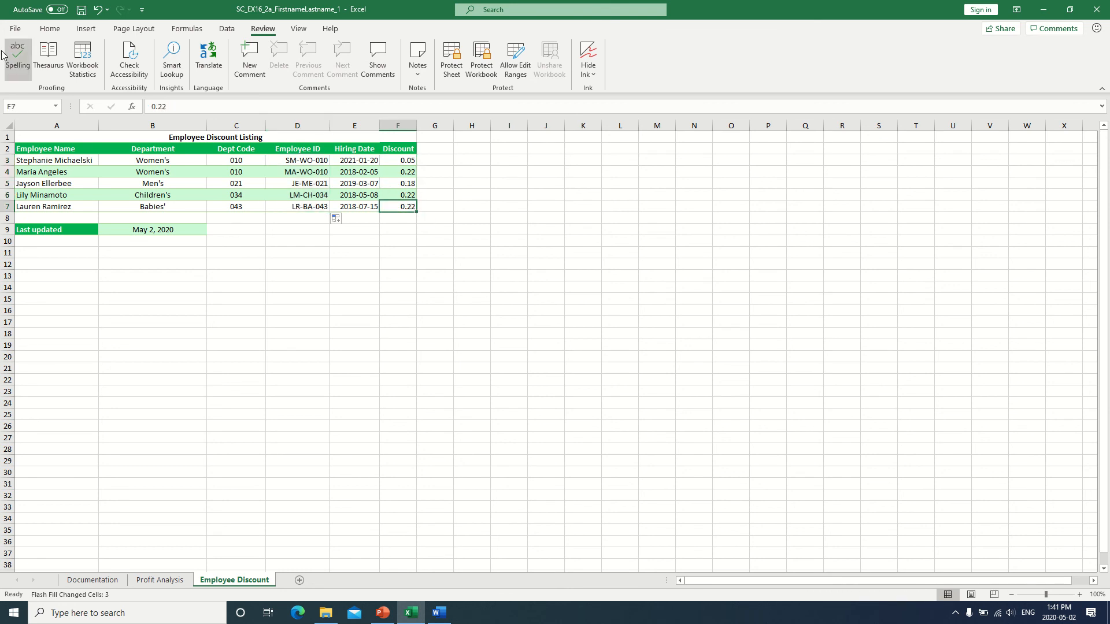
pyautogui.click(15, 29)
pyautogui.click(15, 32)
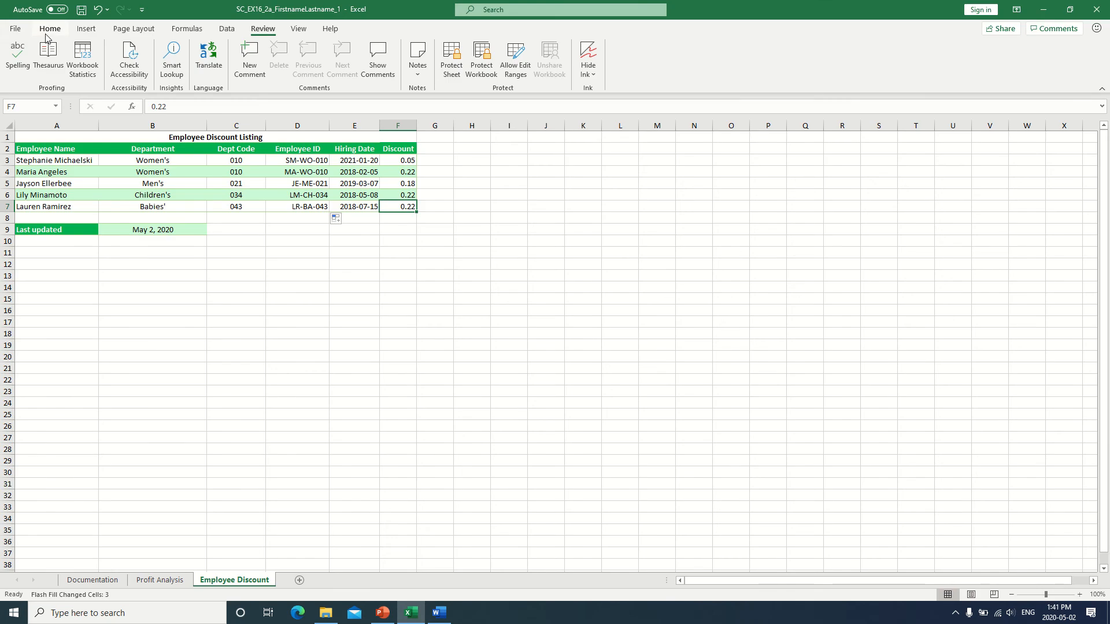
pyautogui.click(49, 33)
pyautogui.click(49, 37)
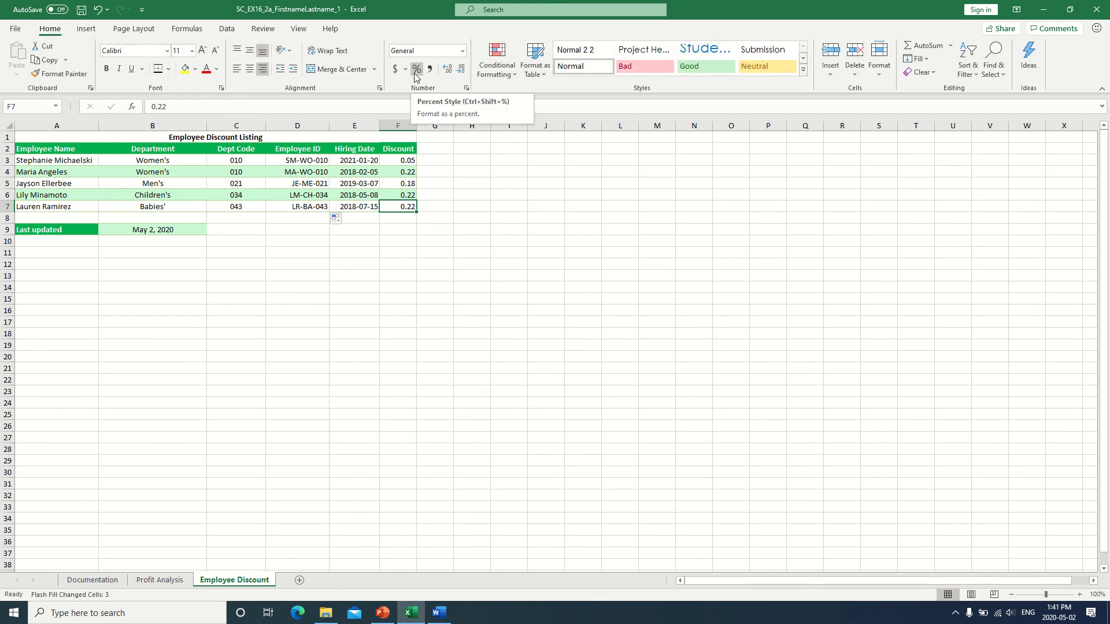
pyautogui.moveTo(405, 162); pyautogui.dragTo(404, 207)
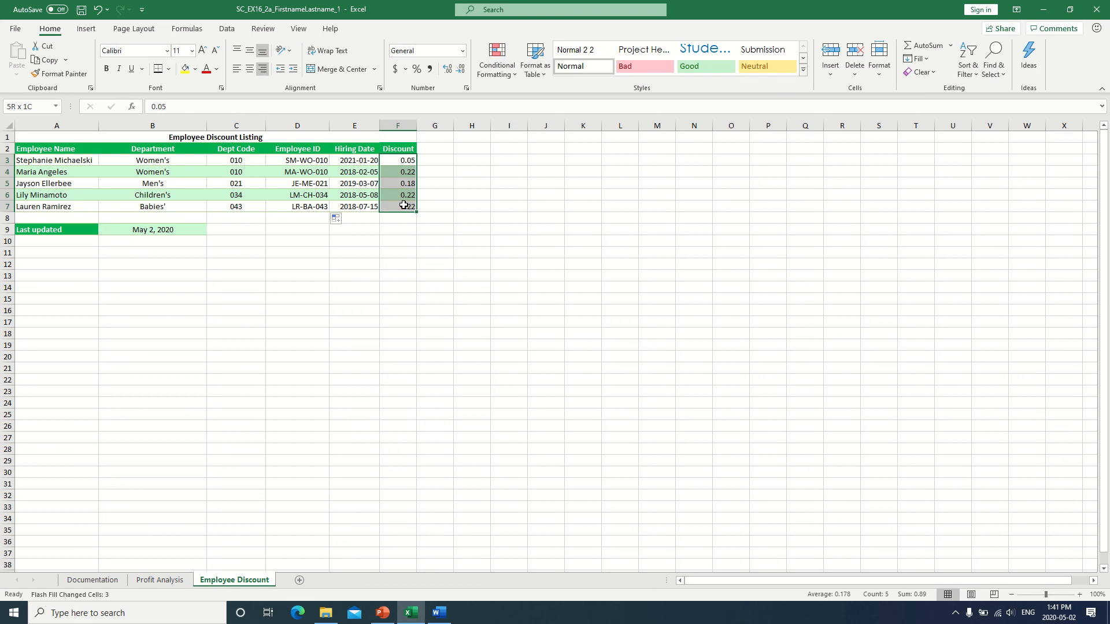
pyautogui.click(417, 70)
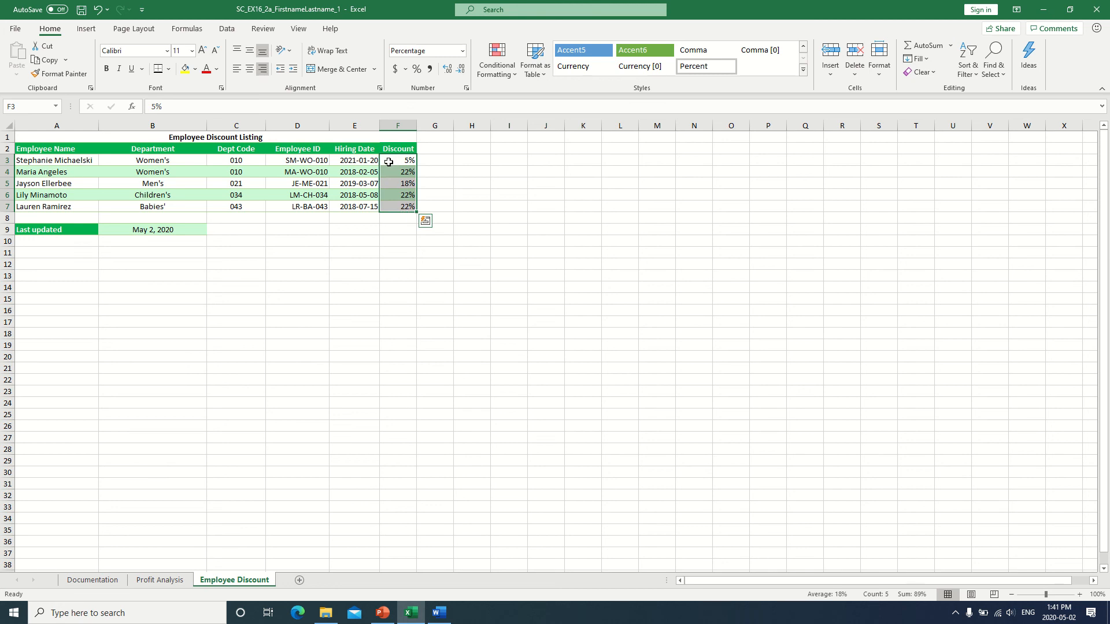
# Format the Last updated date in cell B9 as Short Date
pyautogui.click(154, 231)
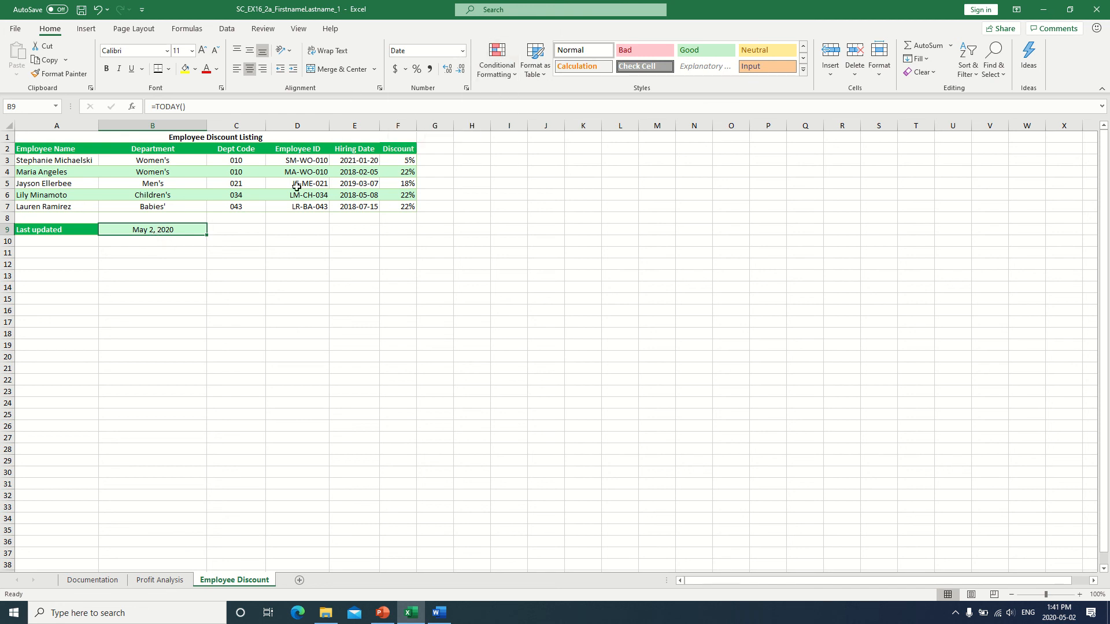
pyautogui.click(462, 51)
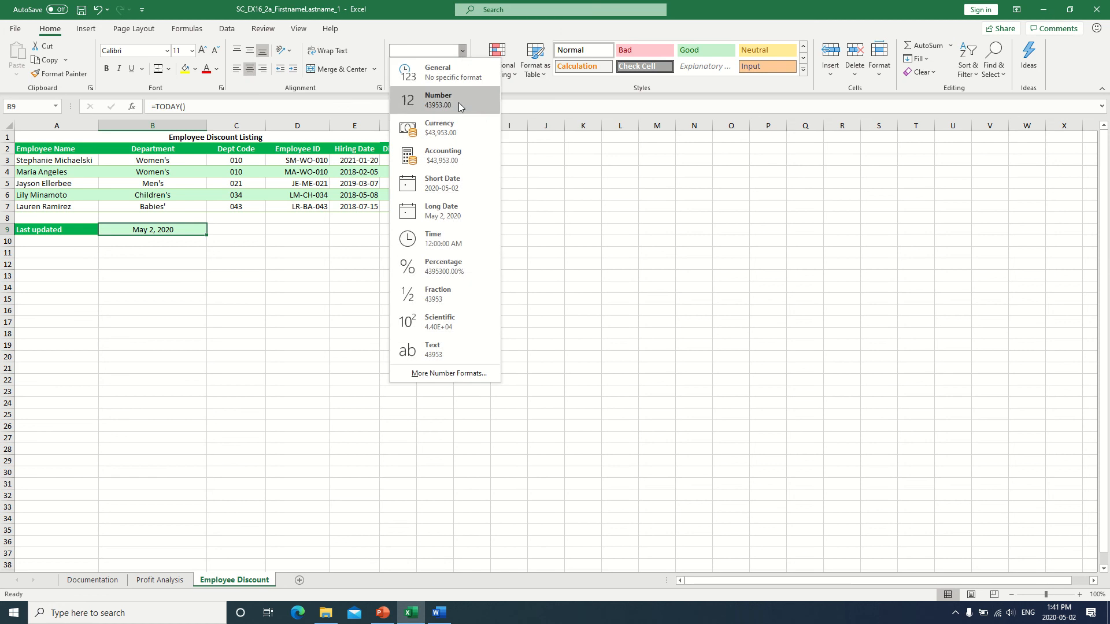
pyautogui.click(450, 186)
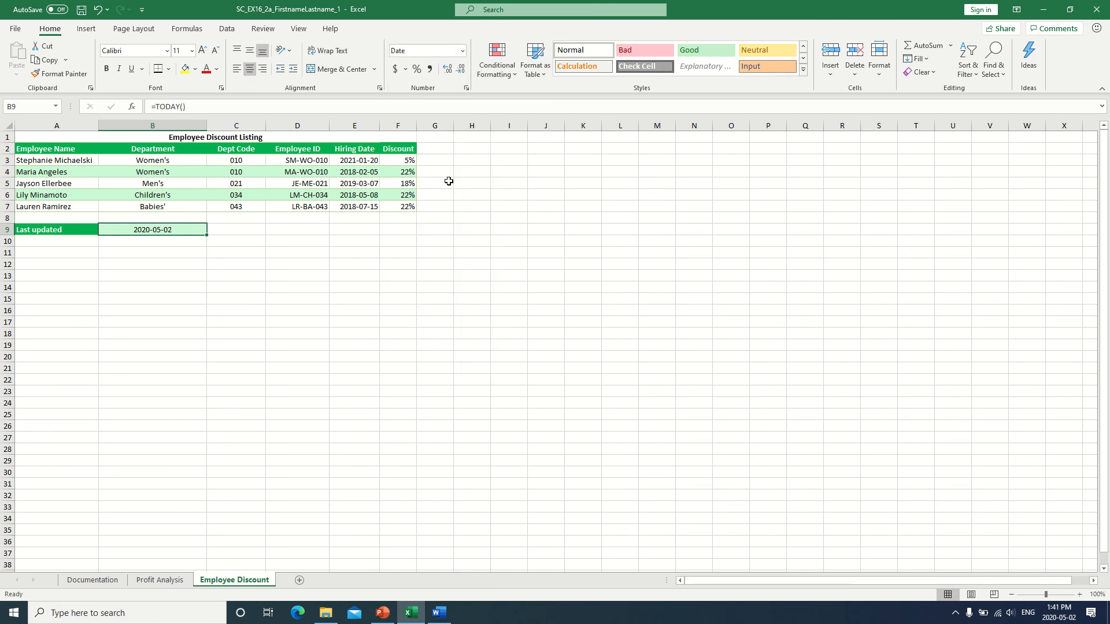
pyautogui.click(462, 51)
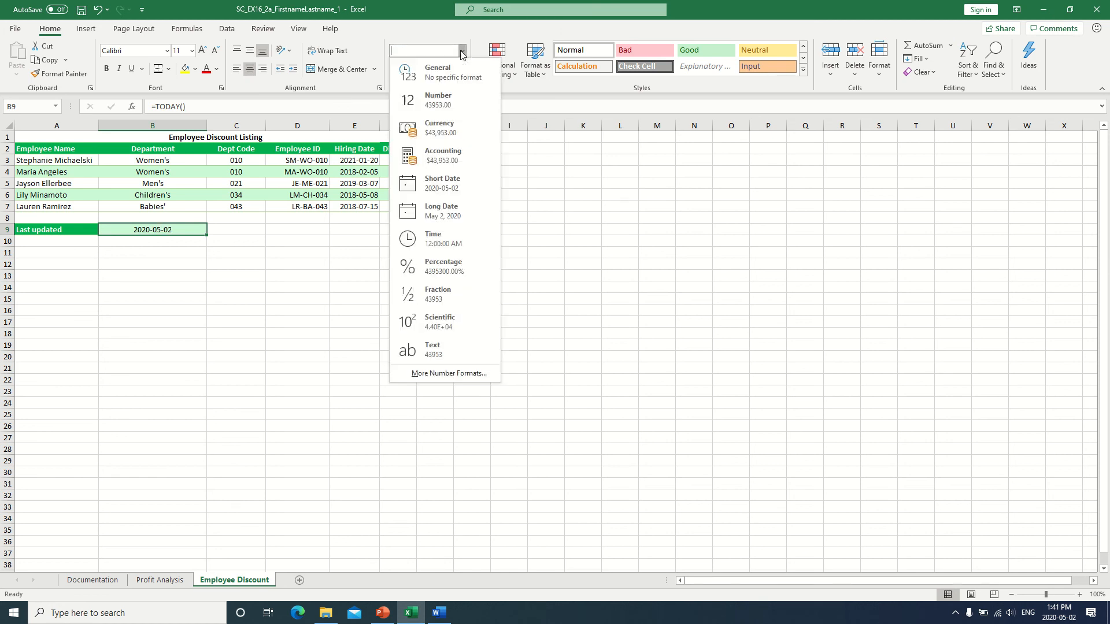
pyautogui.click(447, 185)
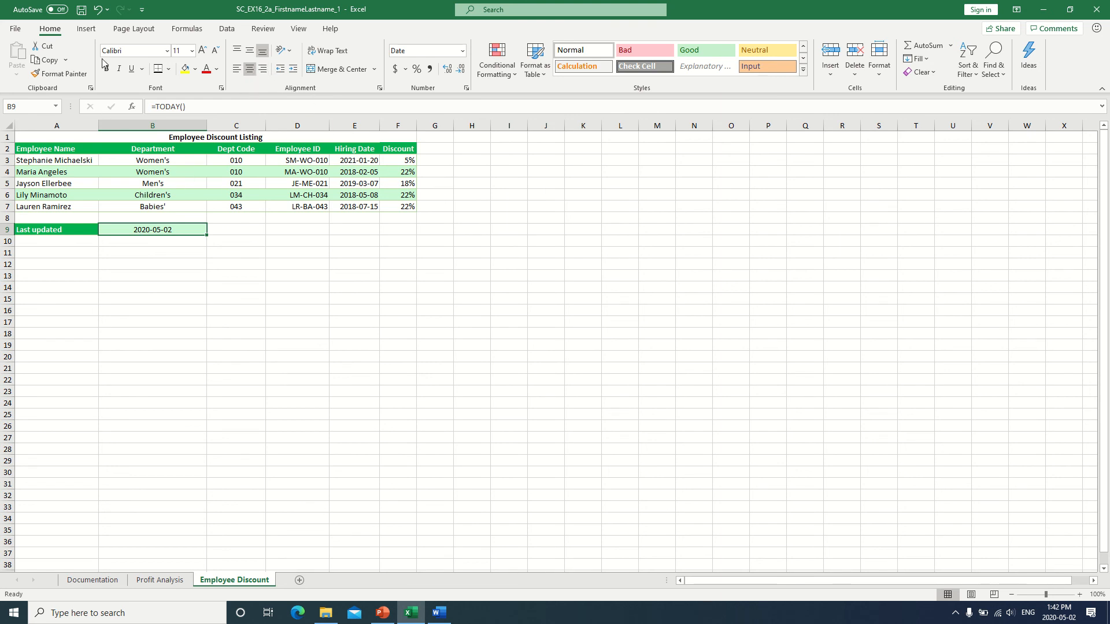
# Check the page orientation setting of the Profit Analysis sheet, and return to the Employee Discount sheet
pyautogui.doubleClick(160, 580)
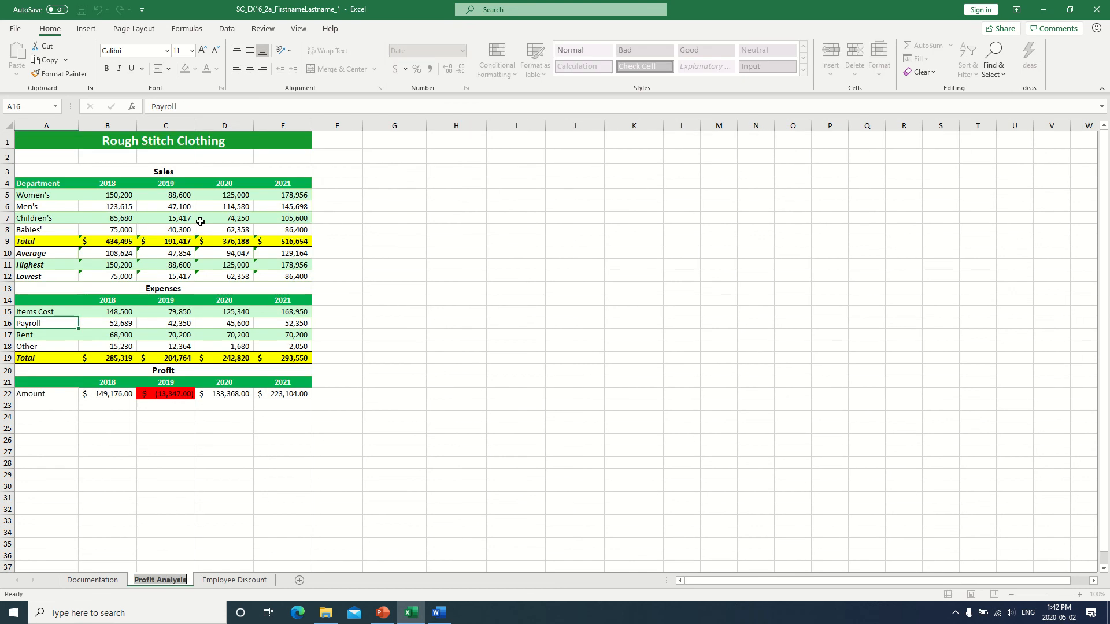
pyautogui.click(131, 36)
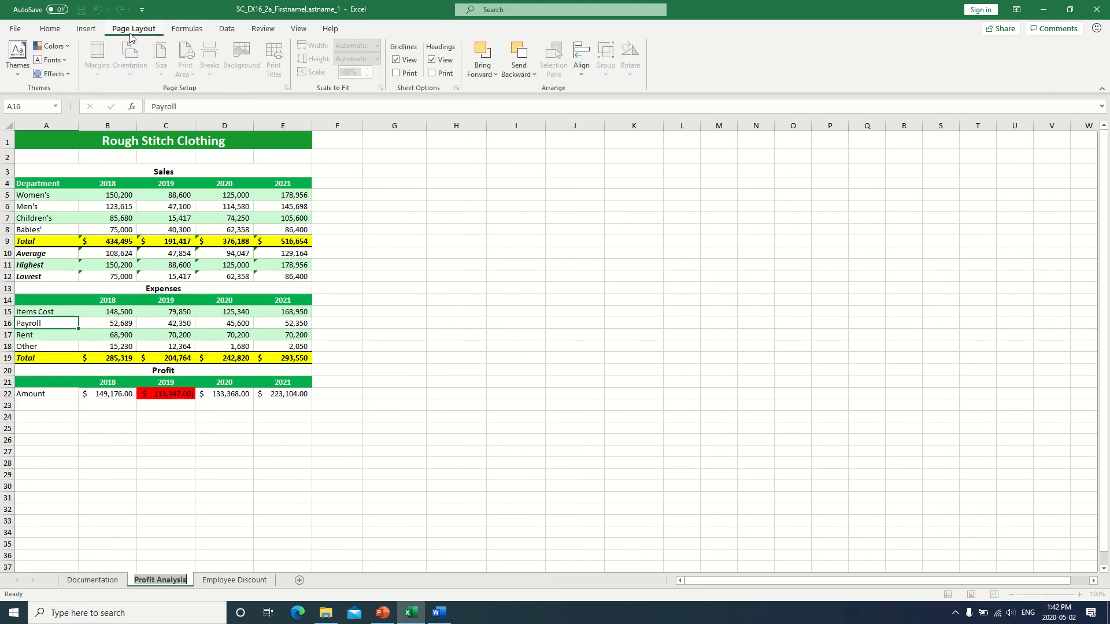
pyautogui.click(463, 217)
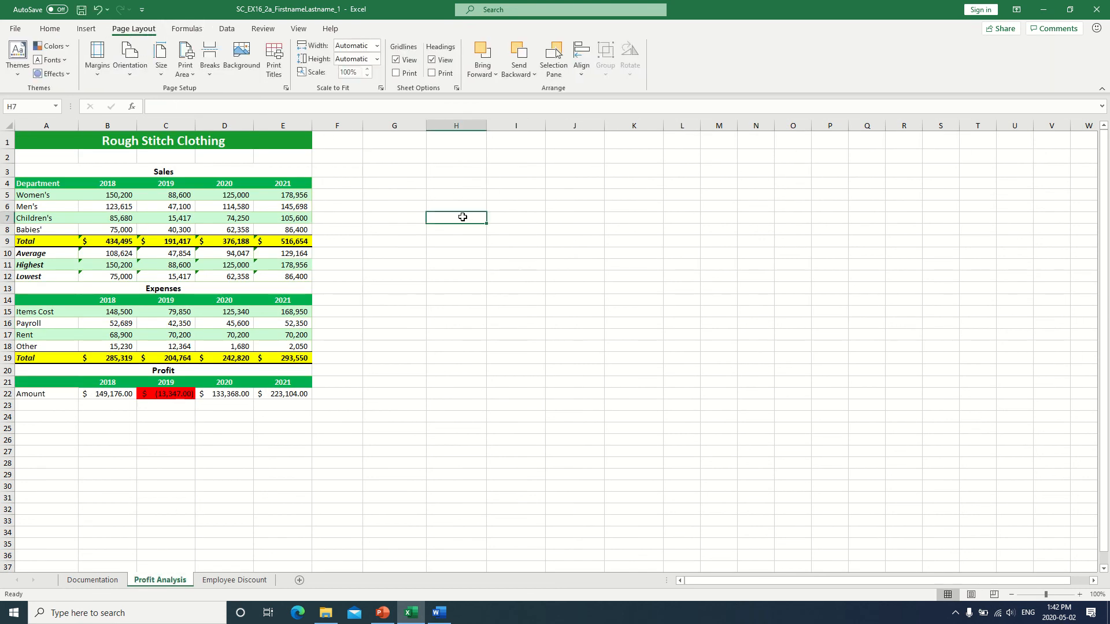
pyautogui.click(133, 81)
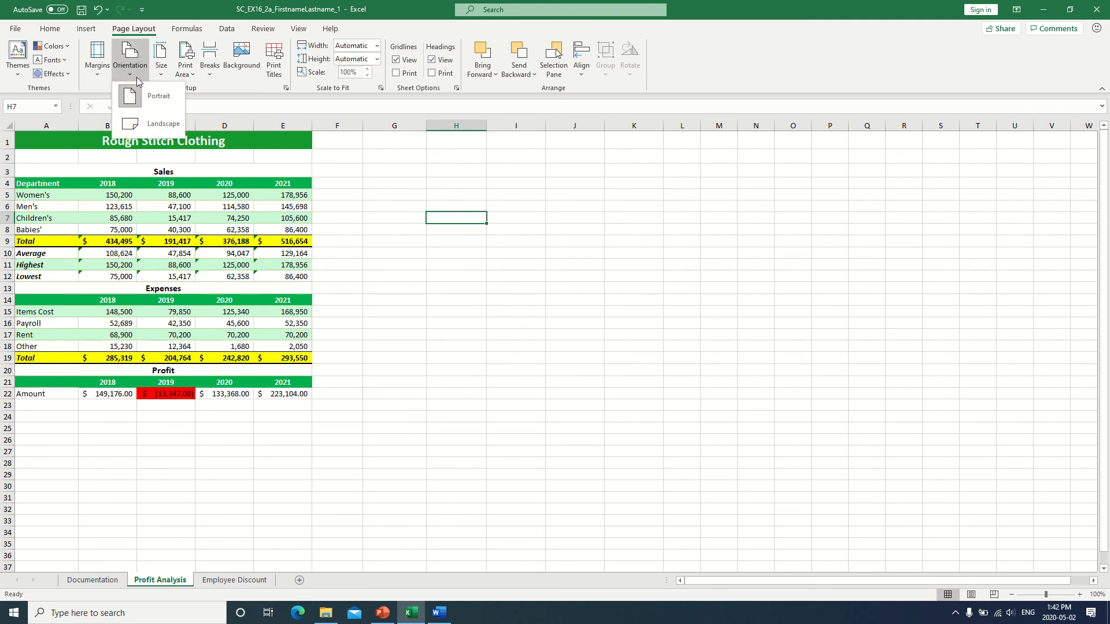
pyautogui.click(253, 581)
pyautogui.click(253, 581)
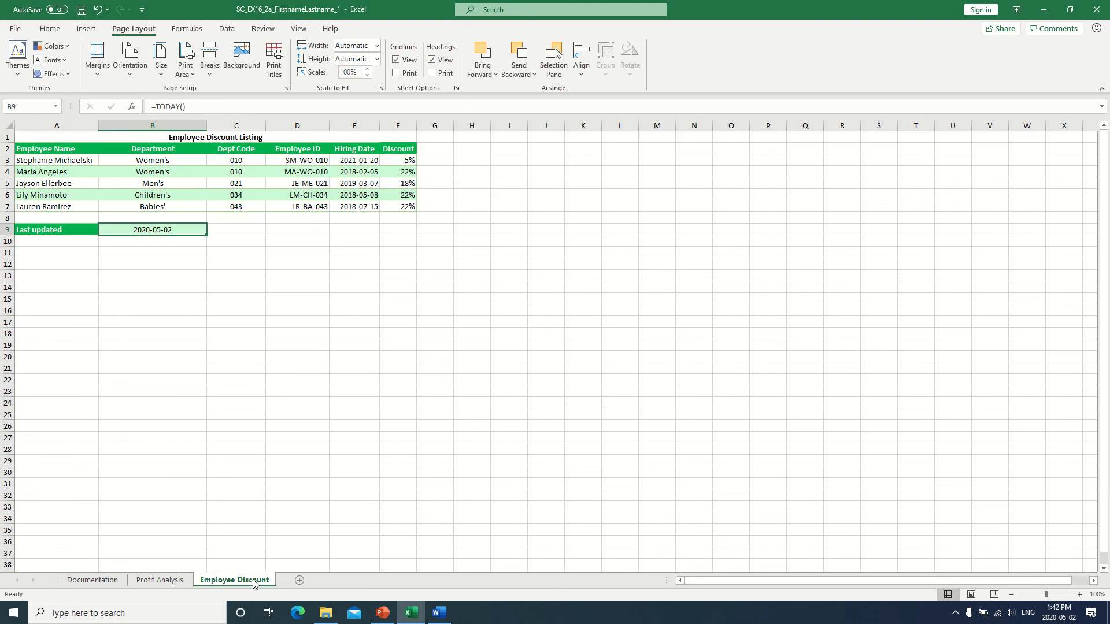
# Set the page orientation of the Employee Discount sheet to Landscape and check that setting
pyautogui.click(133, 77)
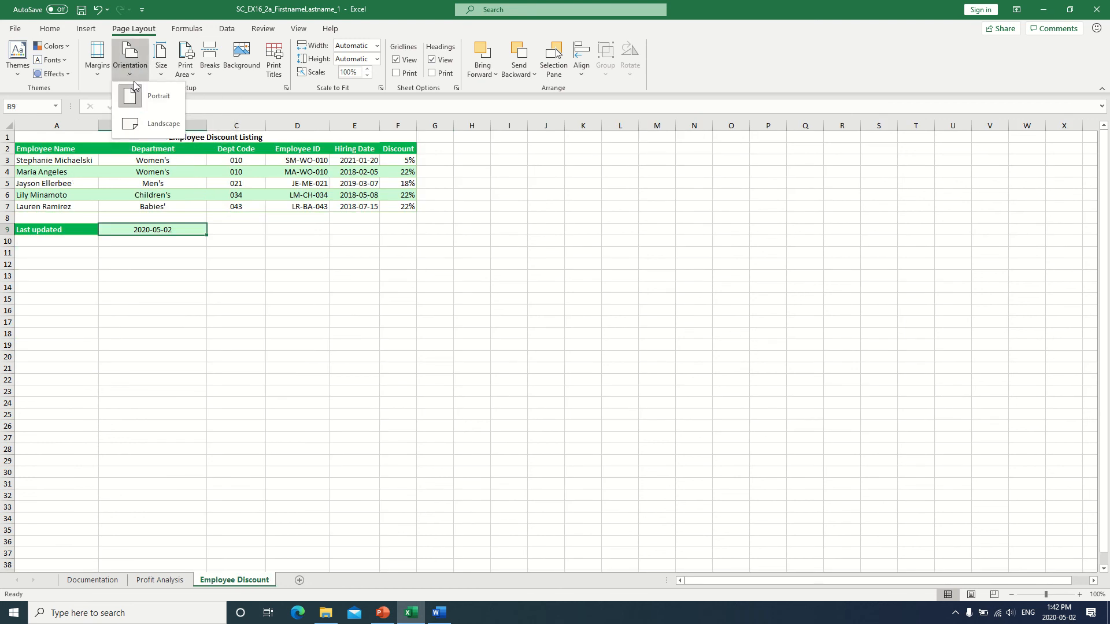
pyautogui.click(144, 123)
pyautogui.click(144, 124)
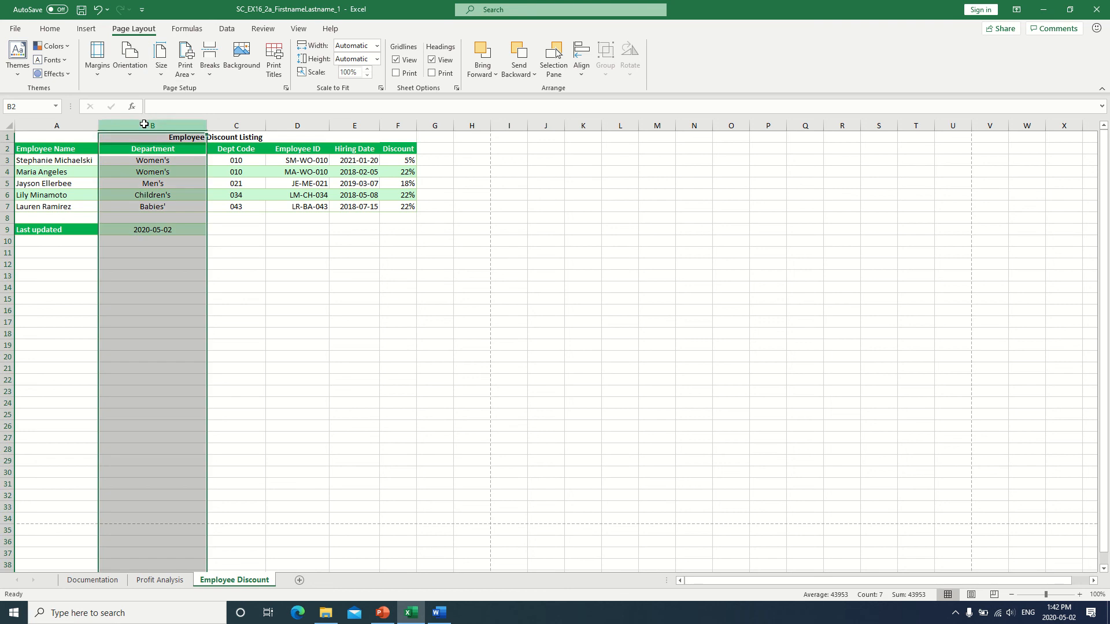
pyautogui.click(134, 74)
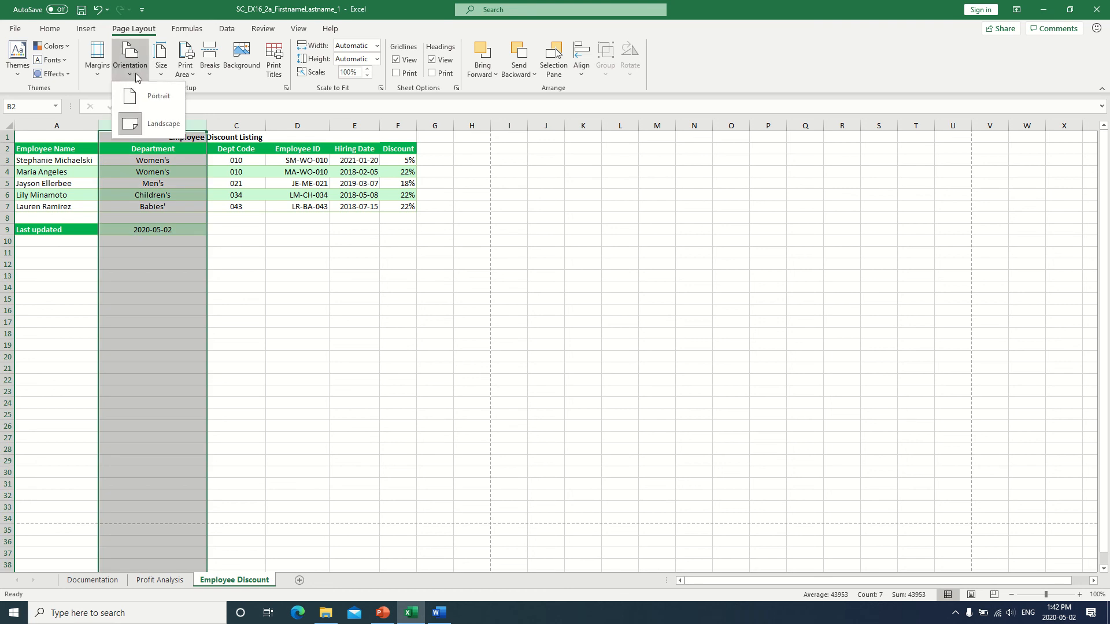
pyautogui.click(134, 73)
pyautogui.click(532, 227)
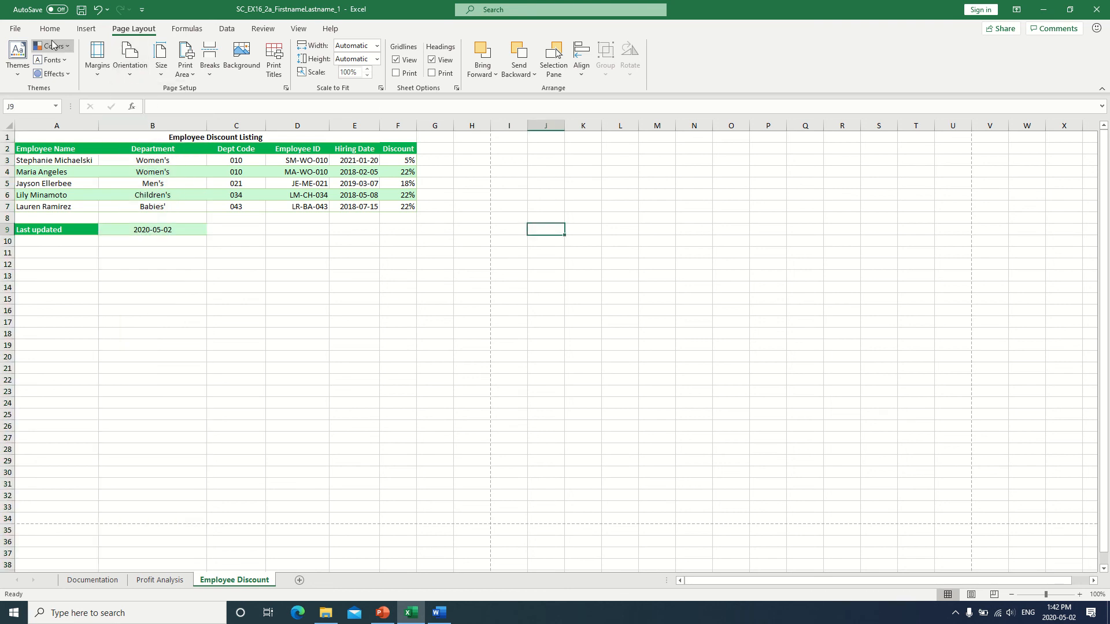
pyautogui.click(134, 74)
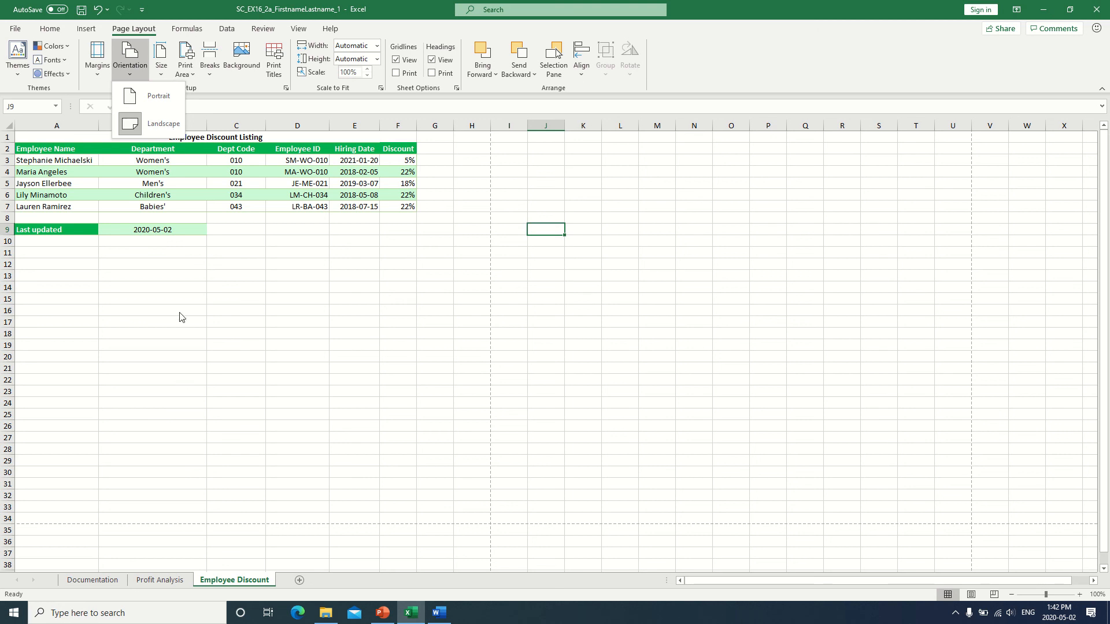
pyautogui.click(173, 297)
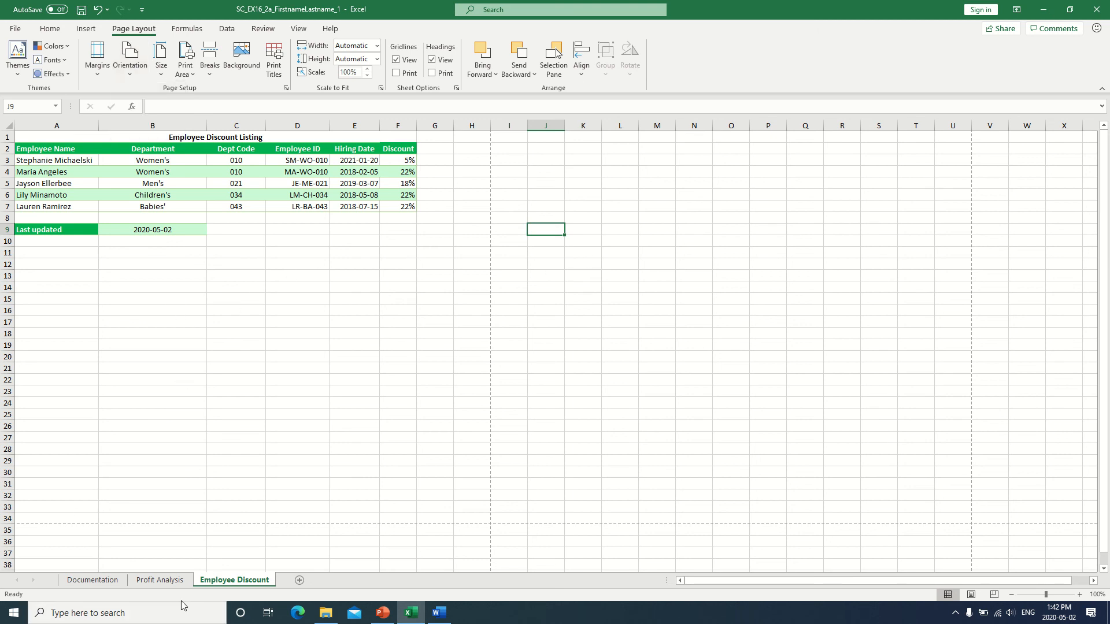
pyautogui.click(162, 580)
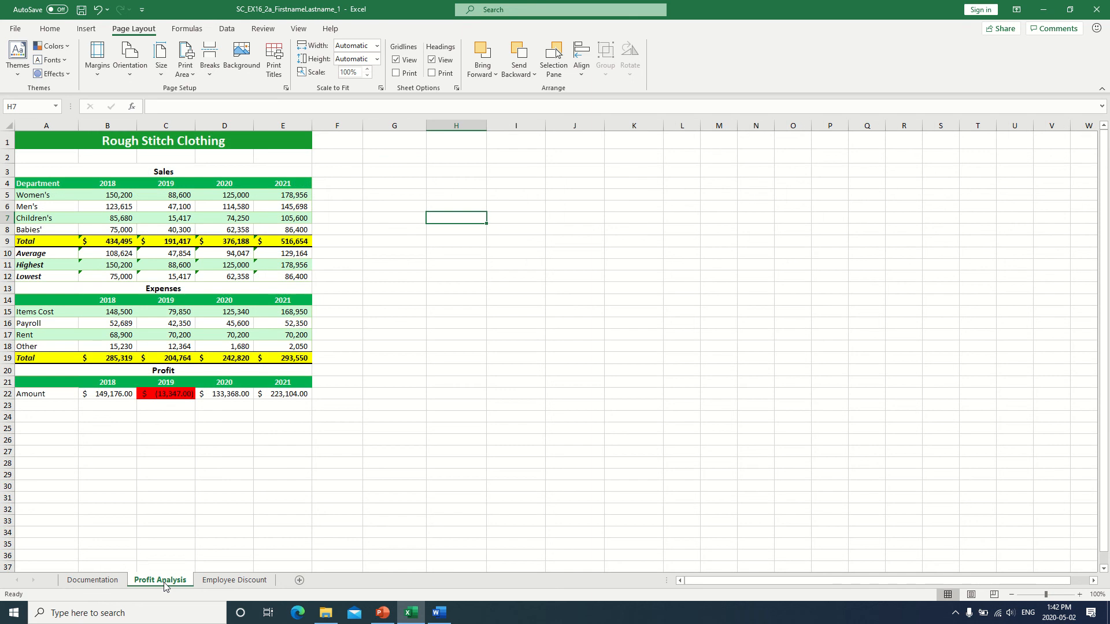
pyautogui.click(248, 581)
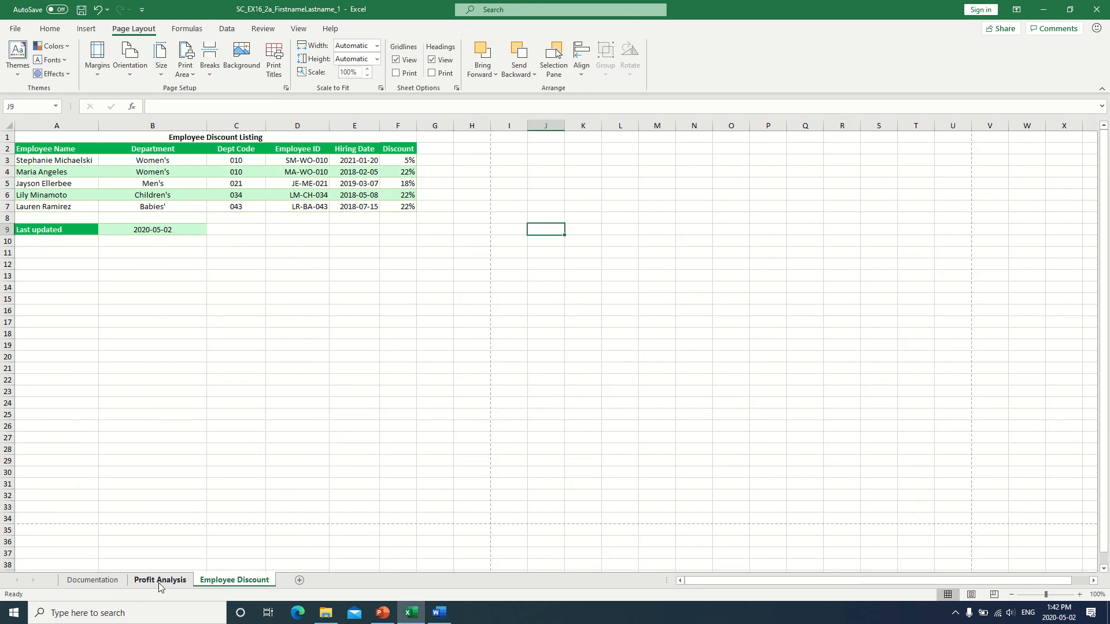
pyautogui.click(169, 583)
pyautogui.click(253, 581)
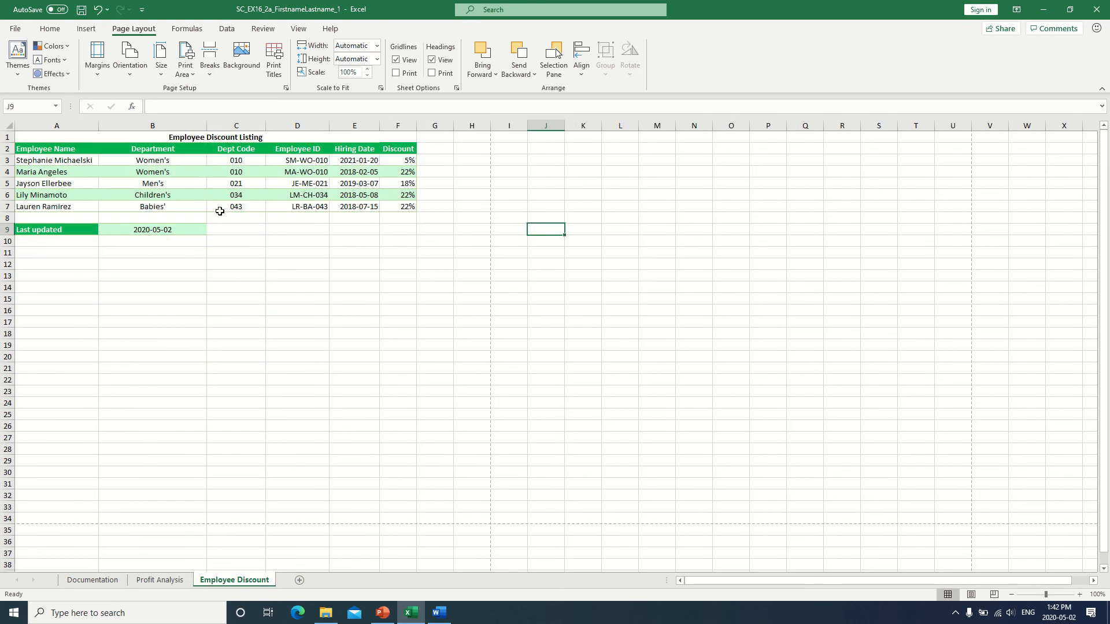